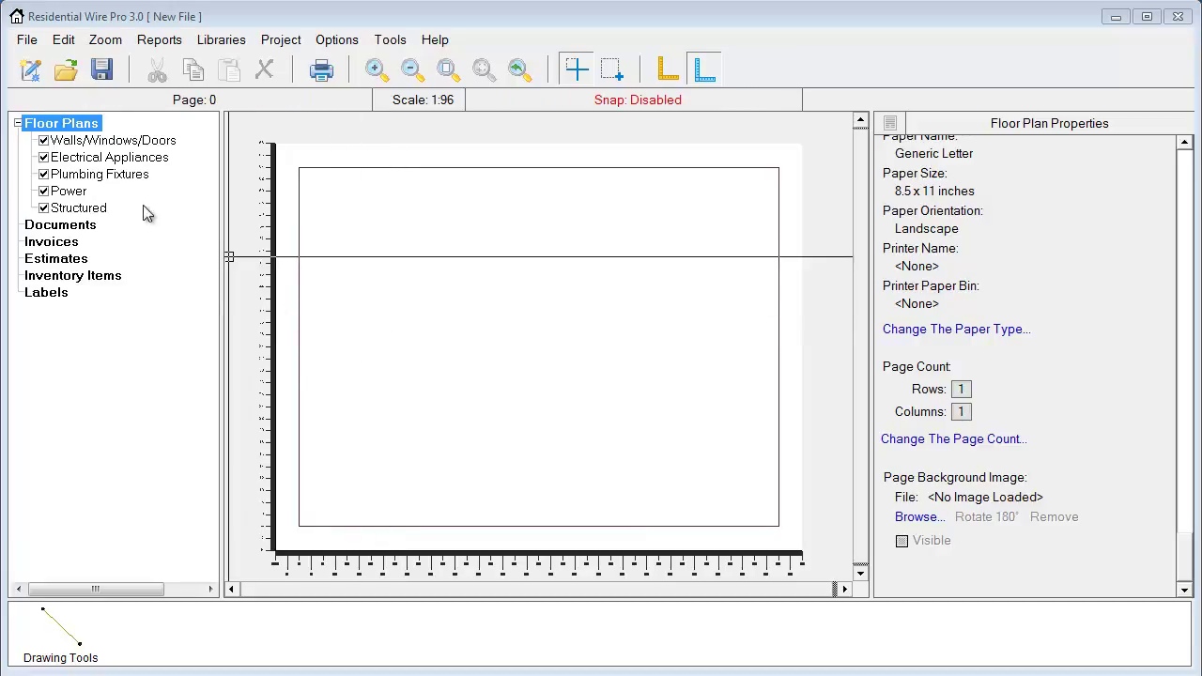
Browse the Walls/Windows/Doors and Electrical Appliances symbols, picking then cancelling the furnace.
{"action": "left_click", "coordinate": [75, 141]}
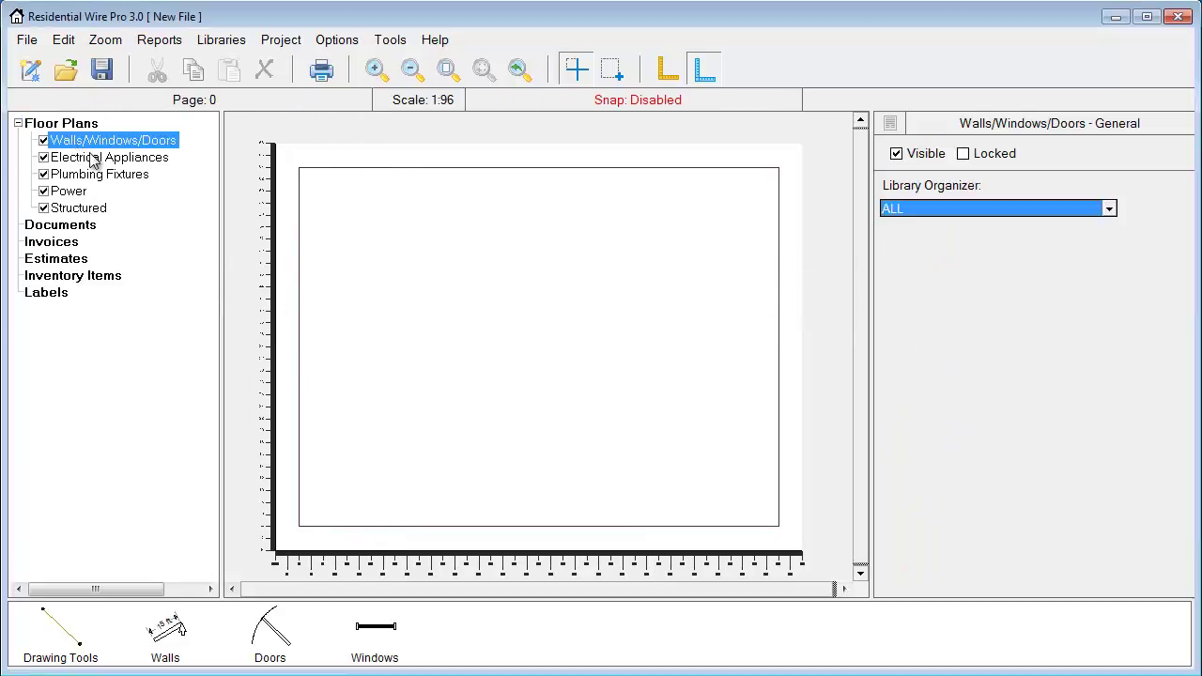
{"action": "left_click", "coordinate": [104, 160]}
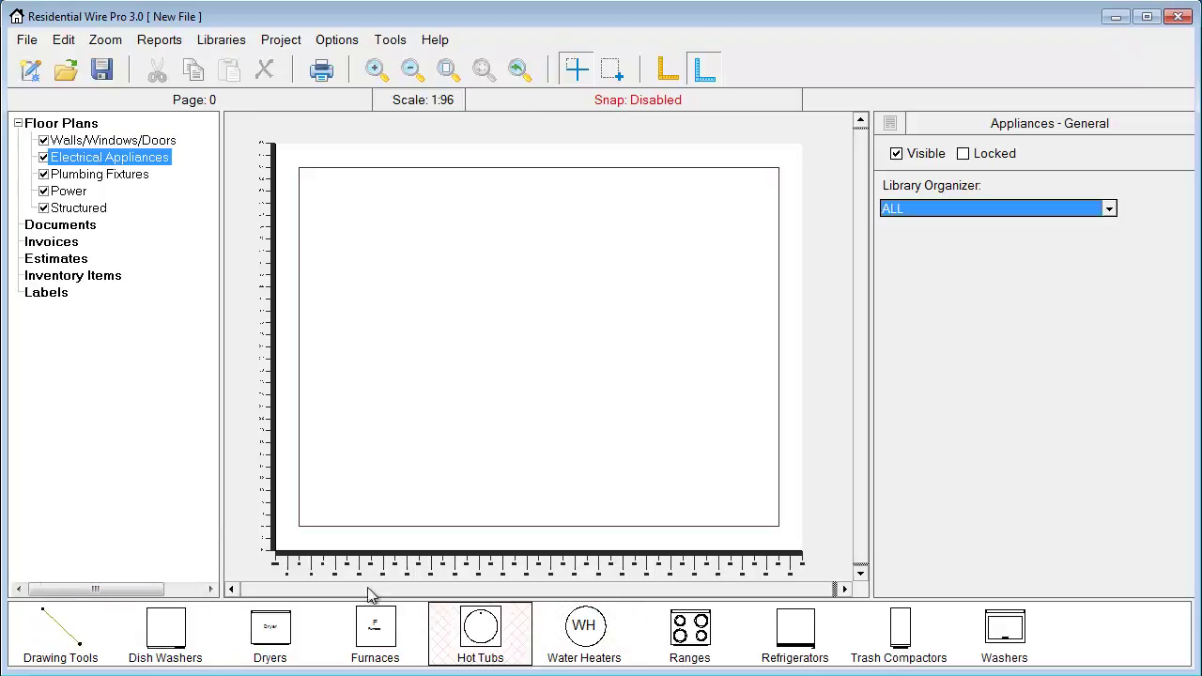
{"action": "left_click", "coordinate": [376, 630]}
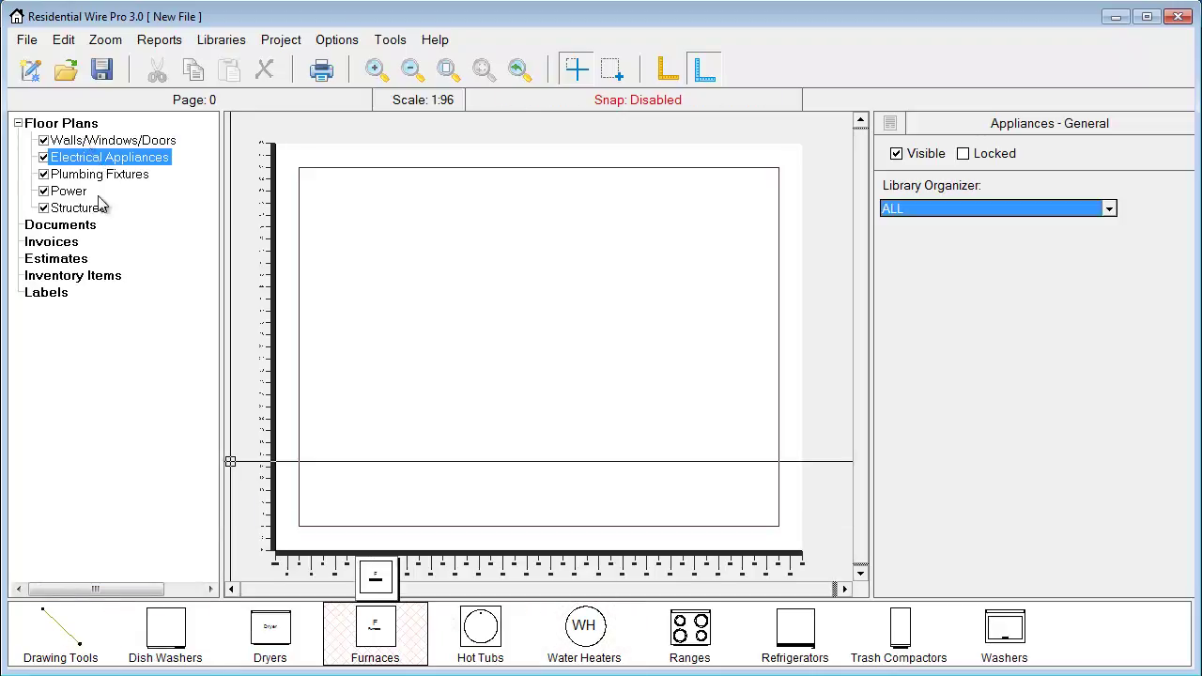
{"action": "left_click", "coordinate": [73, 635]}
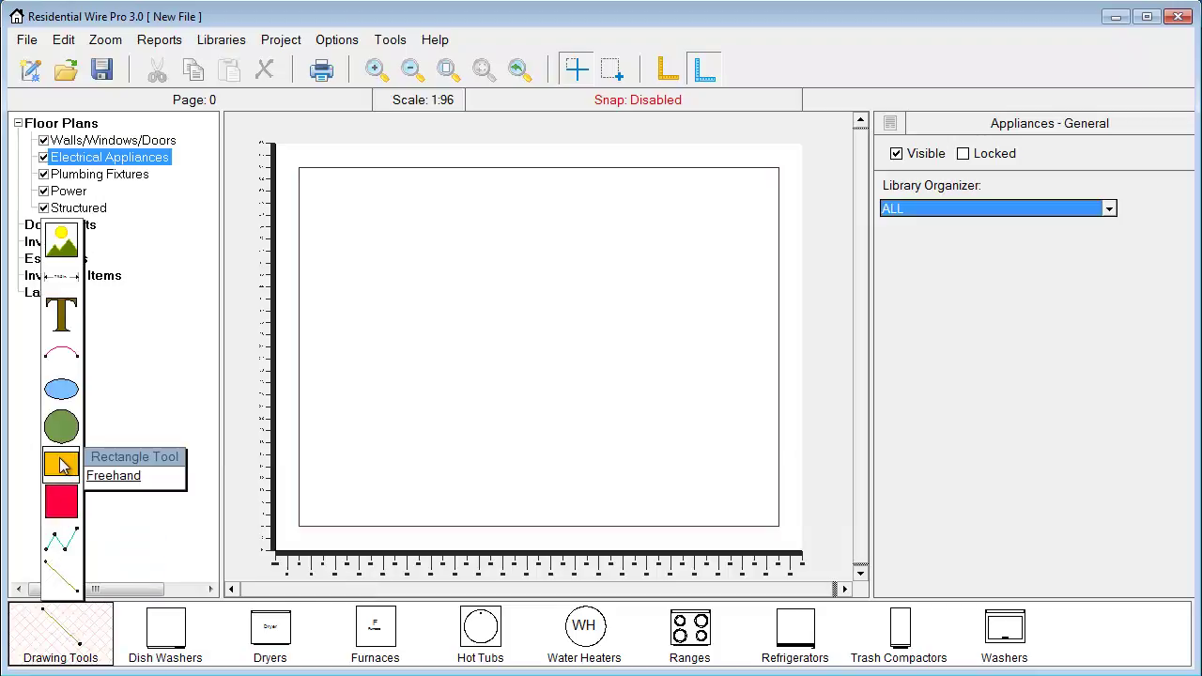
Return to Floor Plans and bring up the Drawing Tools shapes.
{"action": "left_click", "coordinate": [68, 128]}
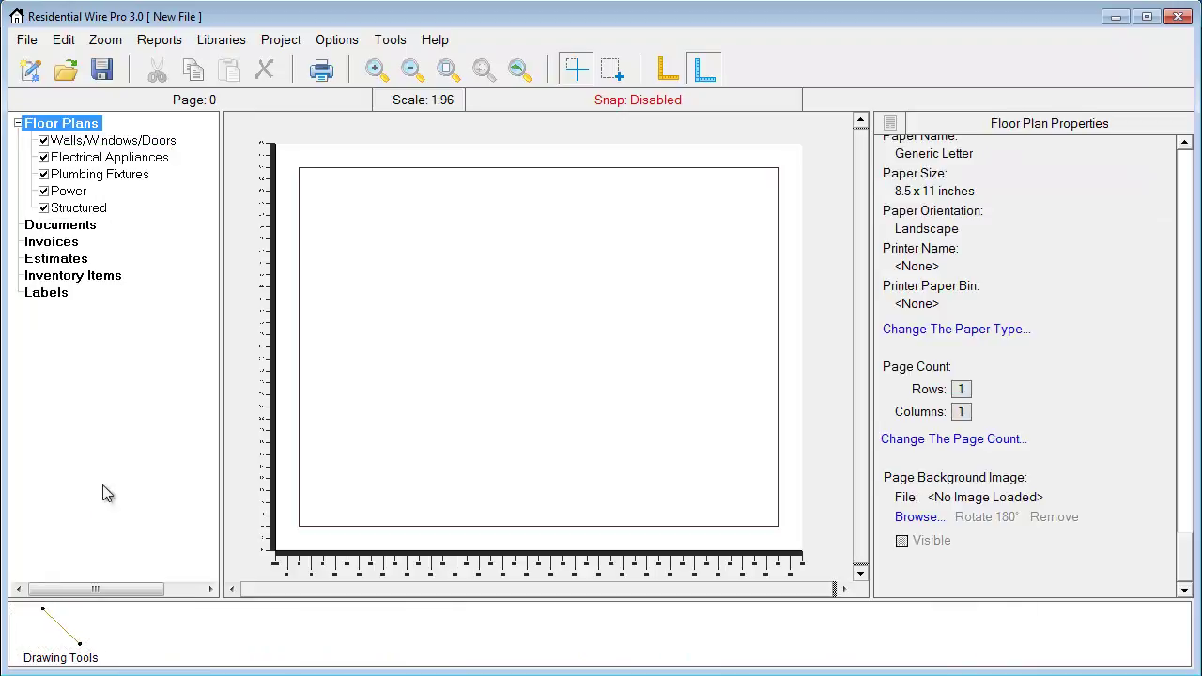
{"action": "left_click", "coordinate": [73, 644]}
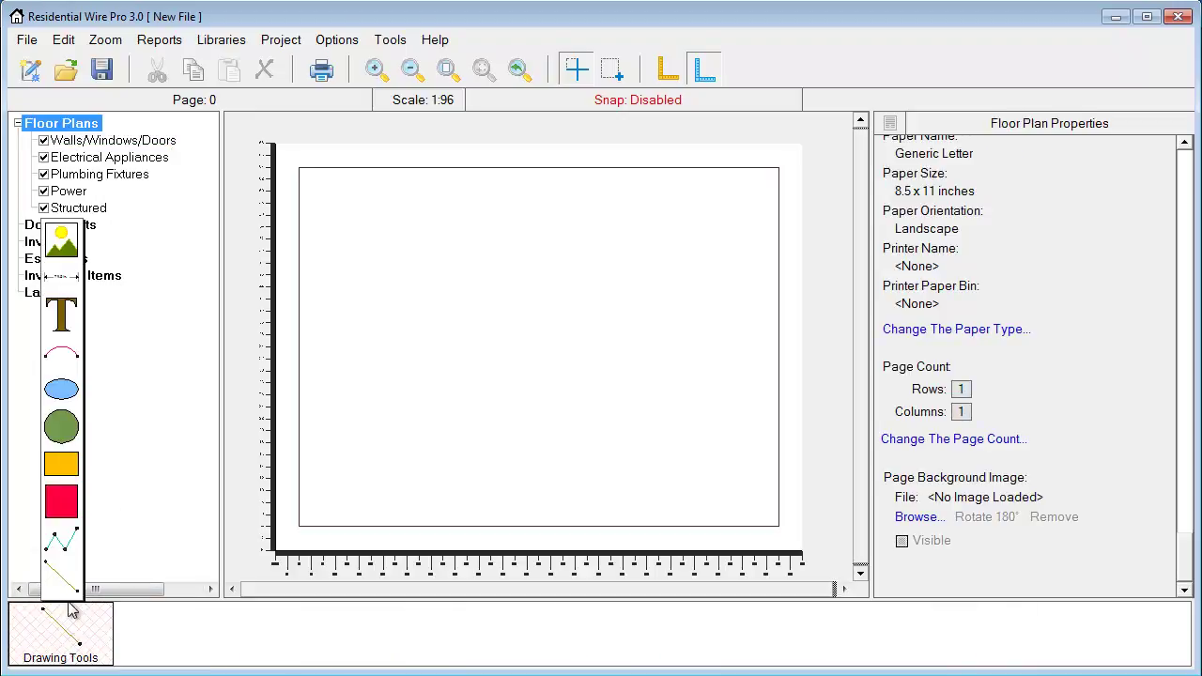
{"action": "mouse_move", "coordinate": [64, 552]}
Draw three green filled rectangles: one mid-page, one above it, one on the right.
{"action": "left_click", "coordinate": [60, 474]}
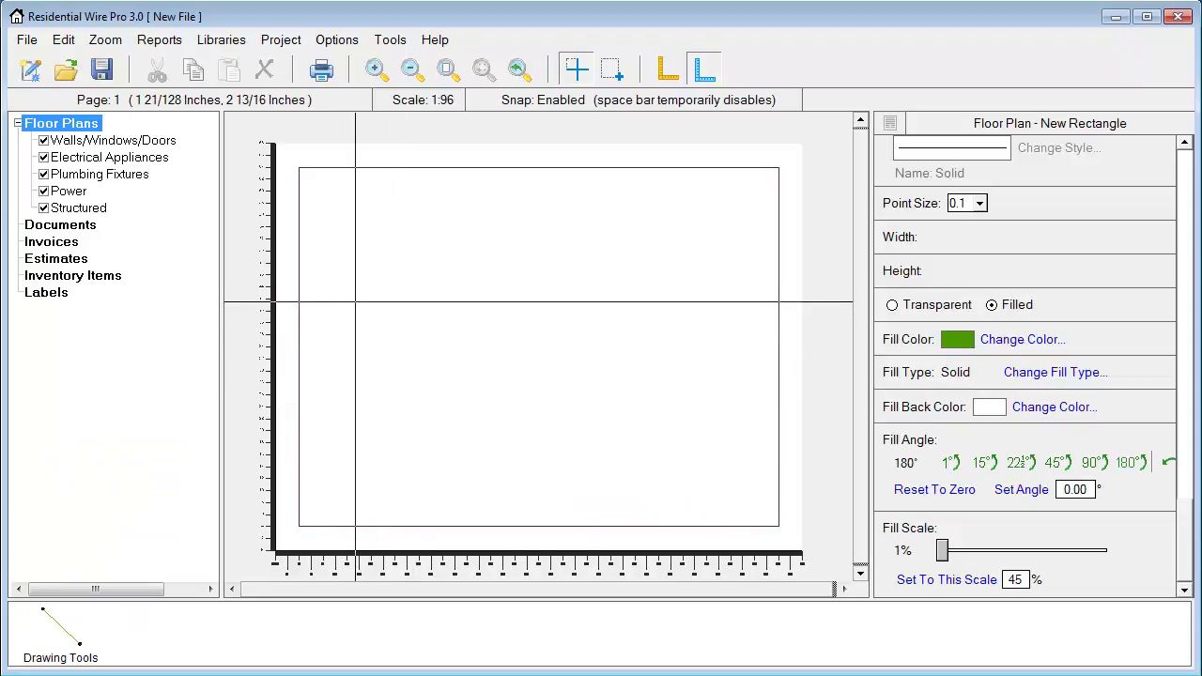
{"action": "left_click_drag", "start_coordinate": [357, 300], "coordinate": [476, 355]}
{"action": "scroll", "coordinate": [467, 390], "scroll_direction": "up", "scroll_amount": 4}
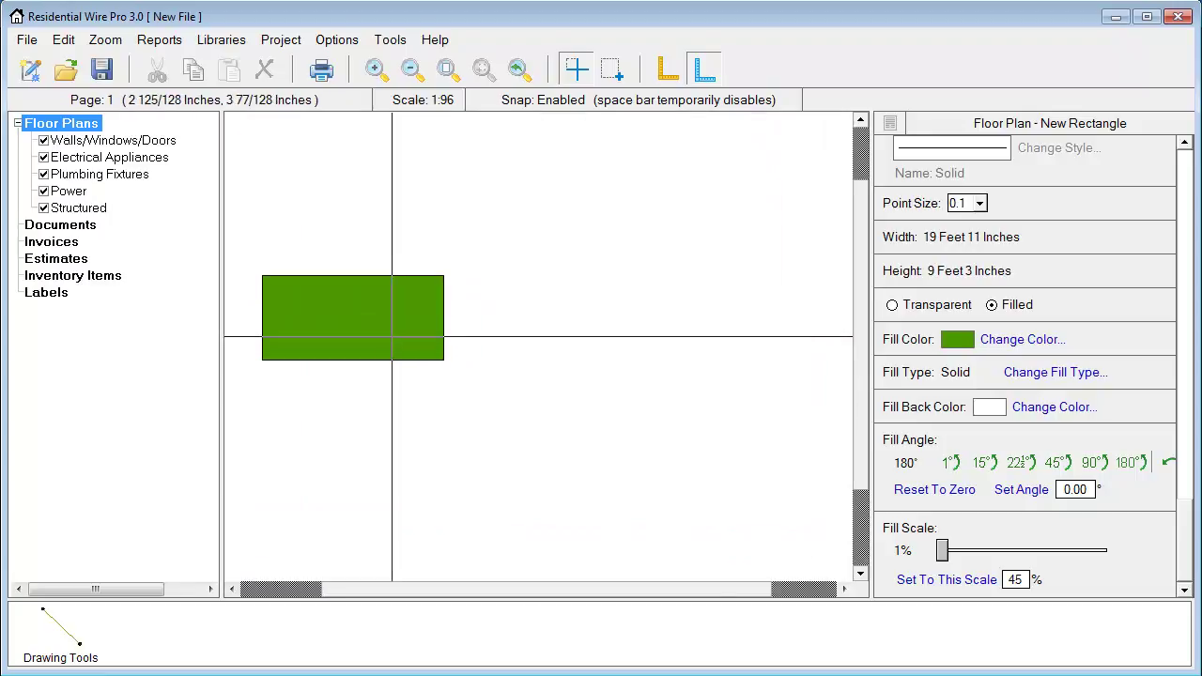
{"action": "scroll", "coordinate": [490, 348], "scroll_direction": "down", "scroll_amount": 2}
{"action": "middle_click_drag", "start_coordinate": [490, 349], "coordinate": [432, 411]}
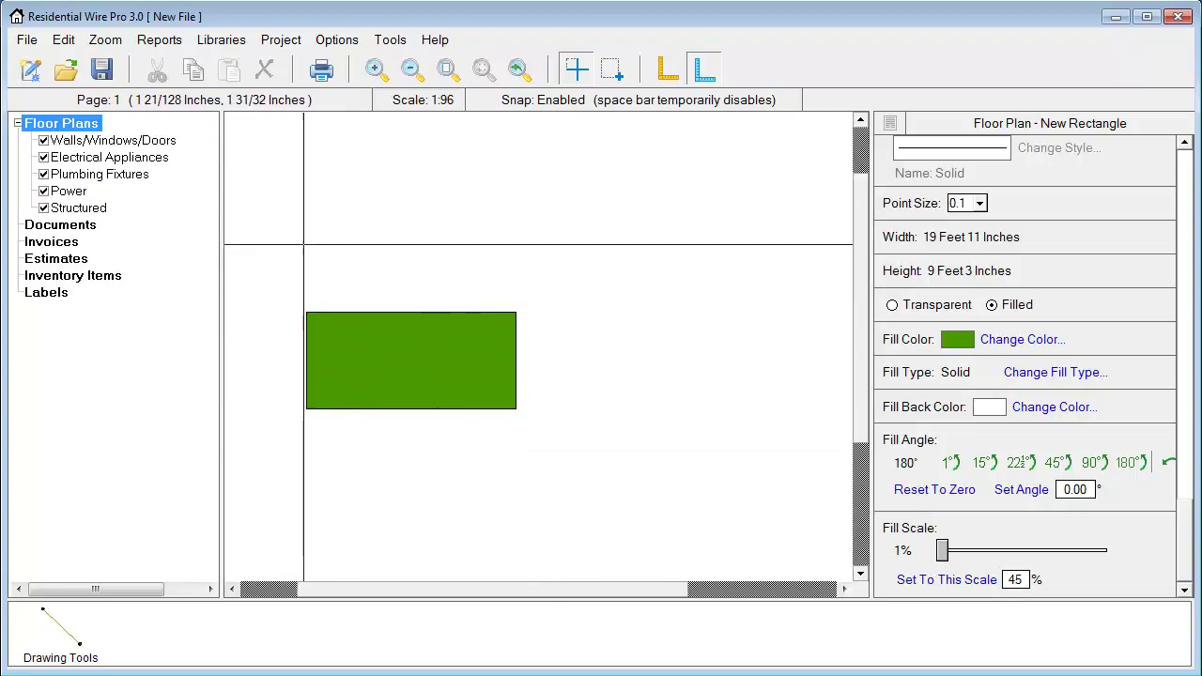
{"action": "left_click", "coordinate": [60, 631]}
{"action": "mouse_move", "coordinate": [312, 170]}
{"action": "left_mouse_down"}
{"action": "mouse_move", "coordinate": [338, 196]}
{"action": "mouse_move", "coordinate": [532, 260]}
{"action": "mouse_move", "coordinate": [513, 262]}
{"action": "left_mouse_up"}
{"action": "mouse_move", "coordinate": [606, 214]}
{"action": "left_mouse_down"}
{"action": "mouse_move", "coordinate": [686, 295]}
{"action": "mouse_move", "coordinate": [790, 329]}
{"action": "left_mouse_up"}
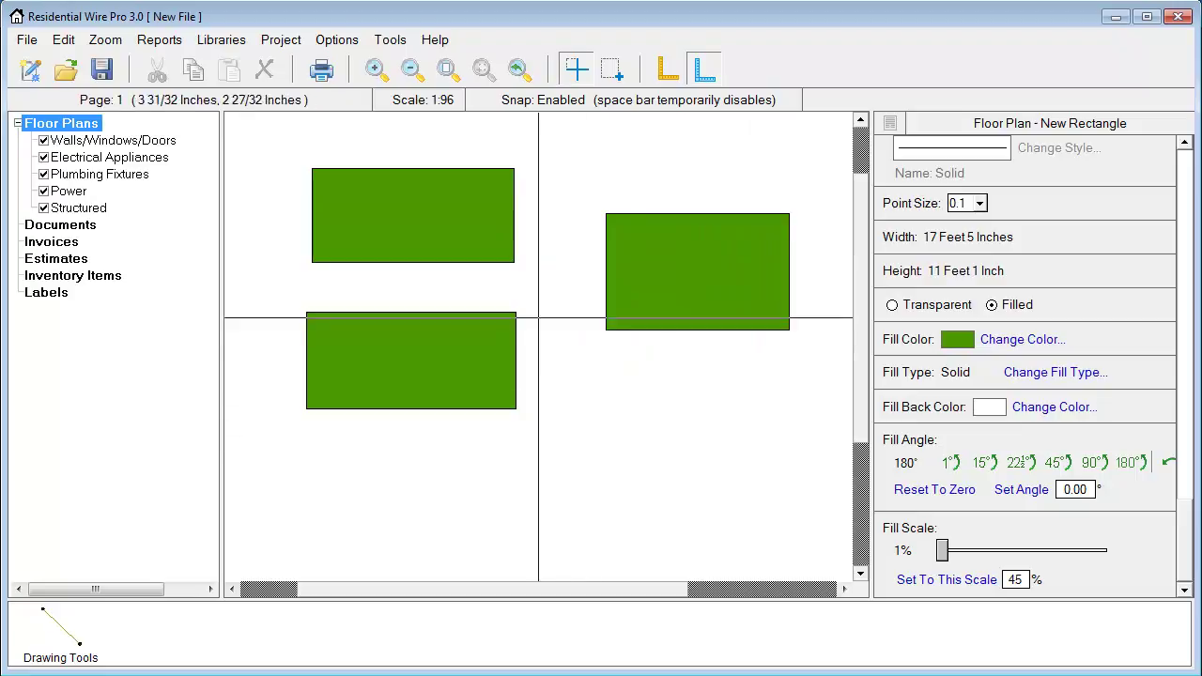
{"action": "right_click", "coordinate": [582, 385]}
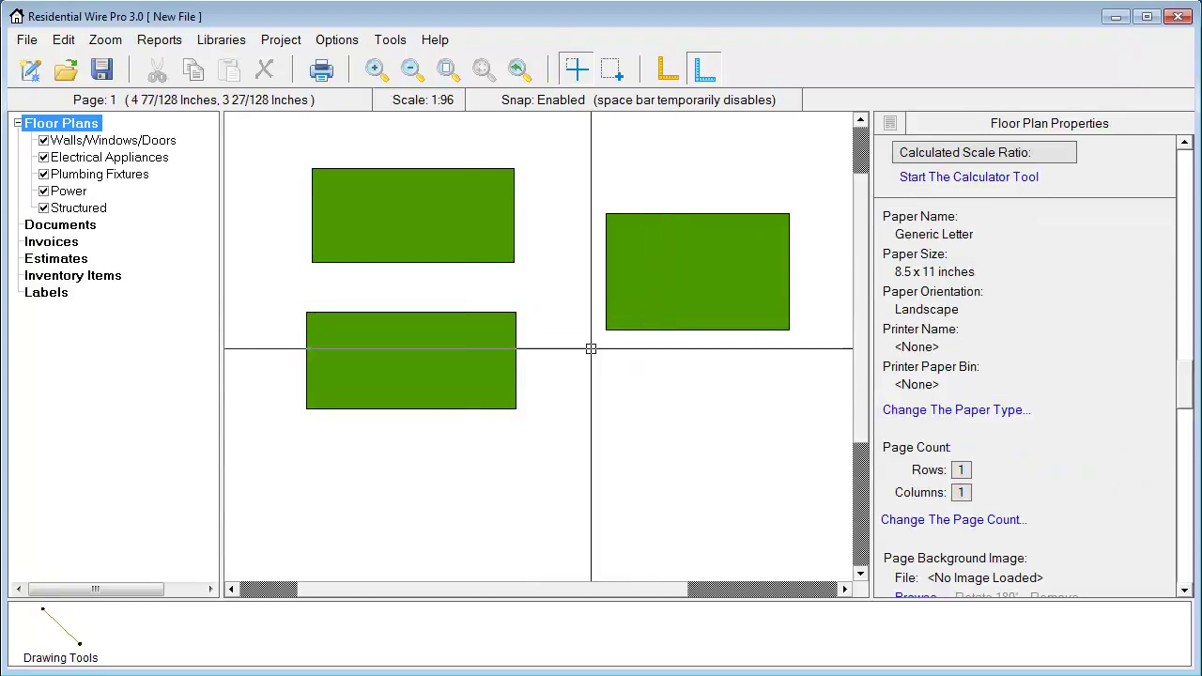
Draw an ellipse below the right rectangle and select it.
{"action": "left_click", "coordinate": [77, 648]}
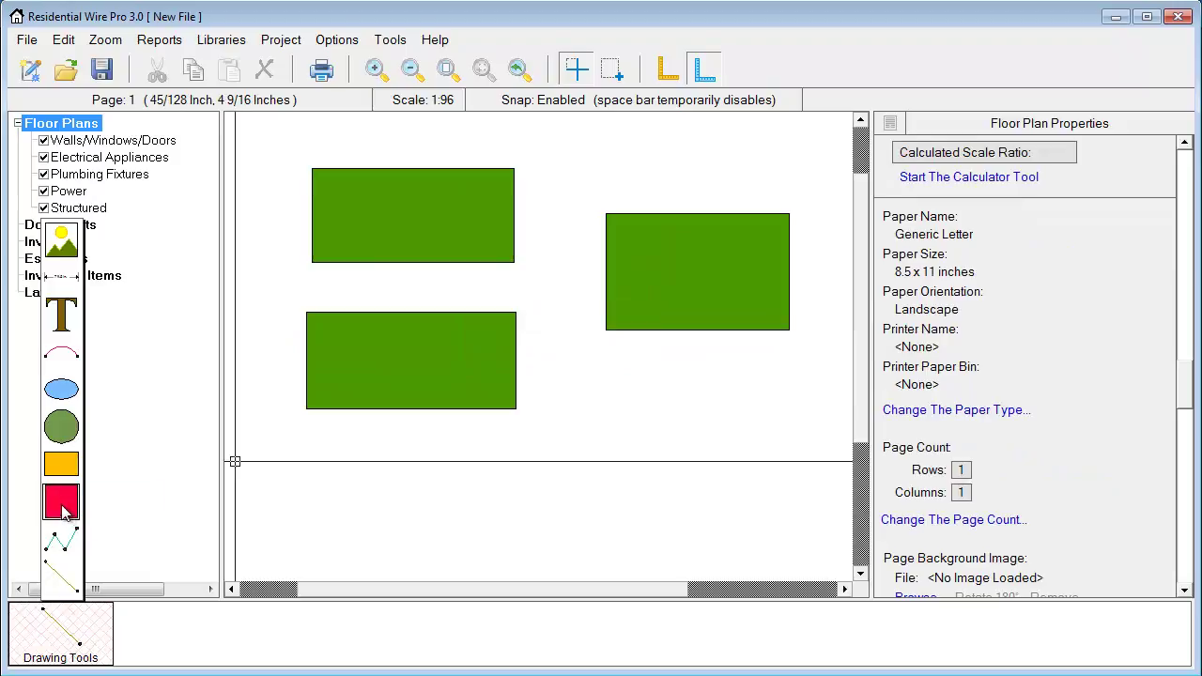
{"action": "left_click", "coordinate": [62, 391]}
{"action": "left_click_drag", "start_coordinate": [564, 391], "coordinate": [731, 488]}
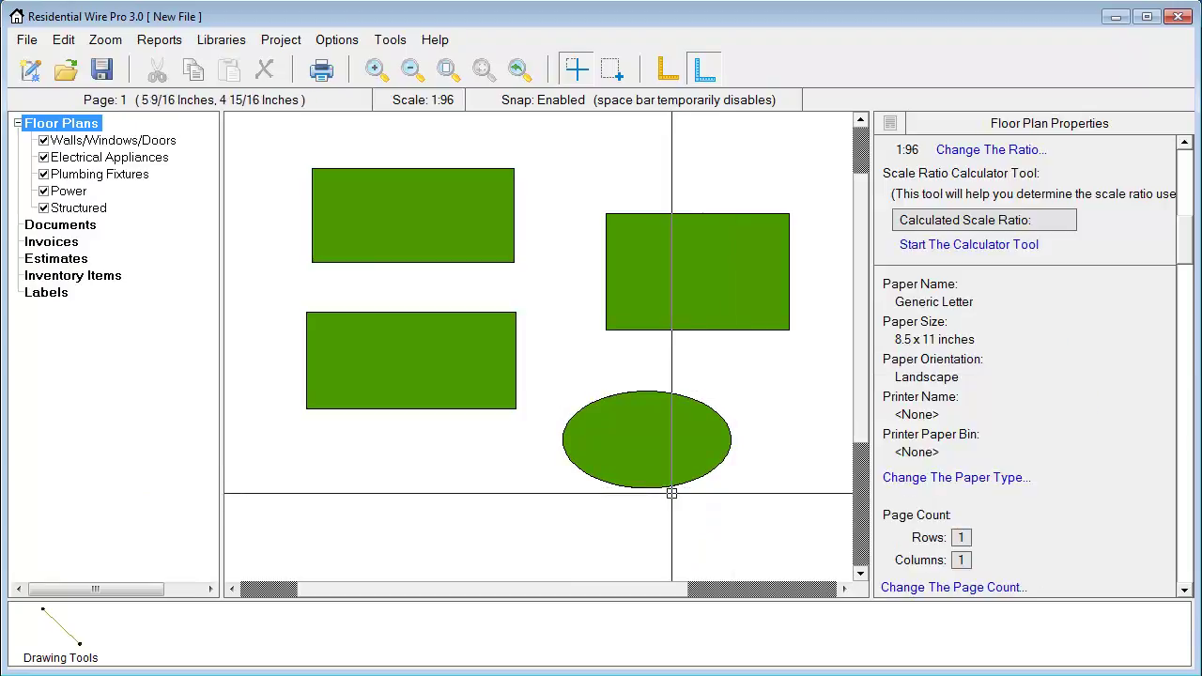
{"action": "left_click", "coordinate": [643, 457]}
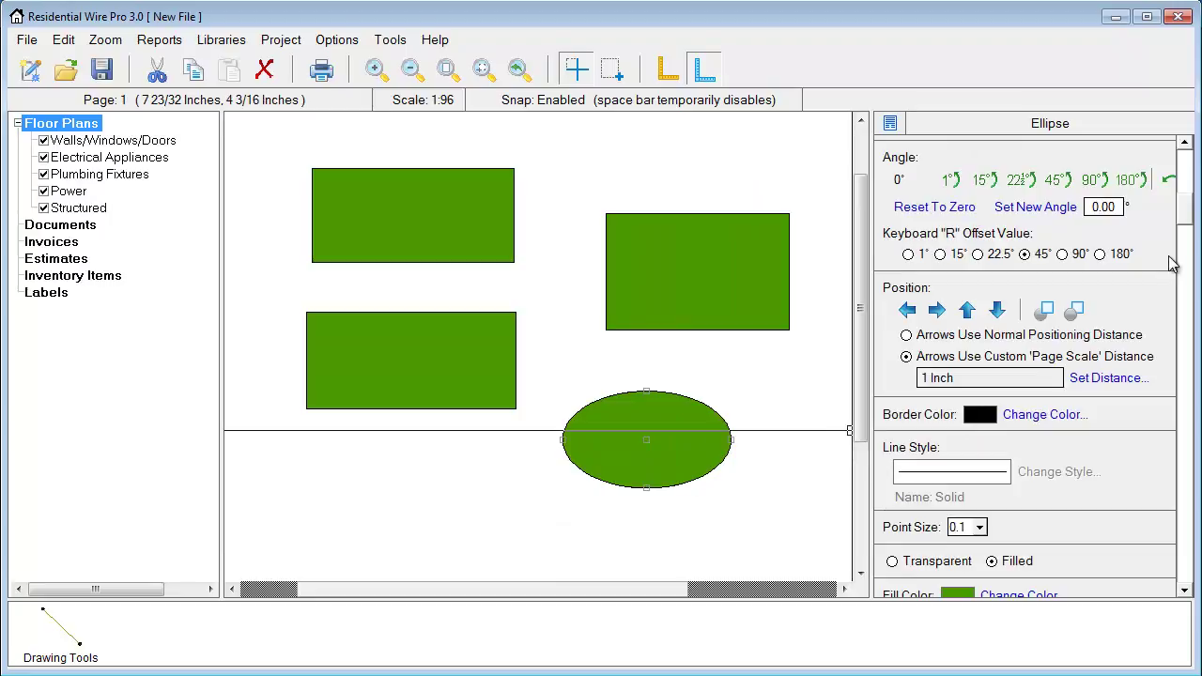
Rotate the ellipse to 180° in 45° steps, trying 90°, 180° and 45° R-key rotation steps.
{"action": "left_click", "coordinate": [1056, 181]}
{"action": "left_click", "coordinate": [1056, 181]}
{"action": "left_click", "coordinate": [1056, 181]}
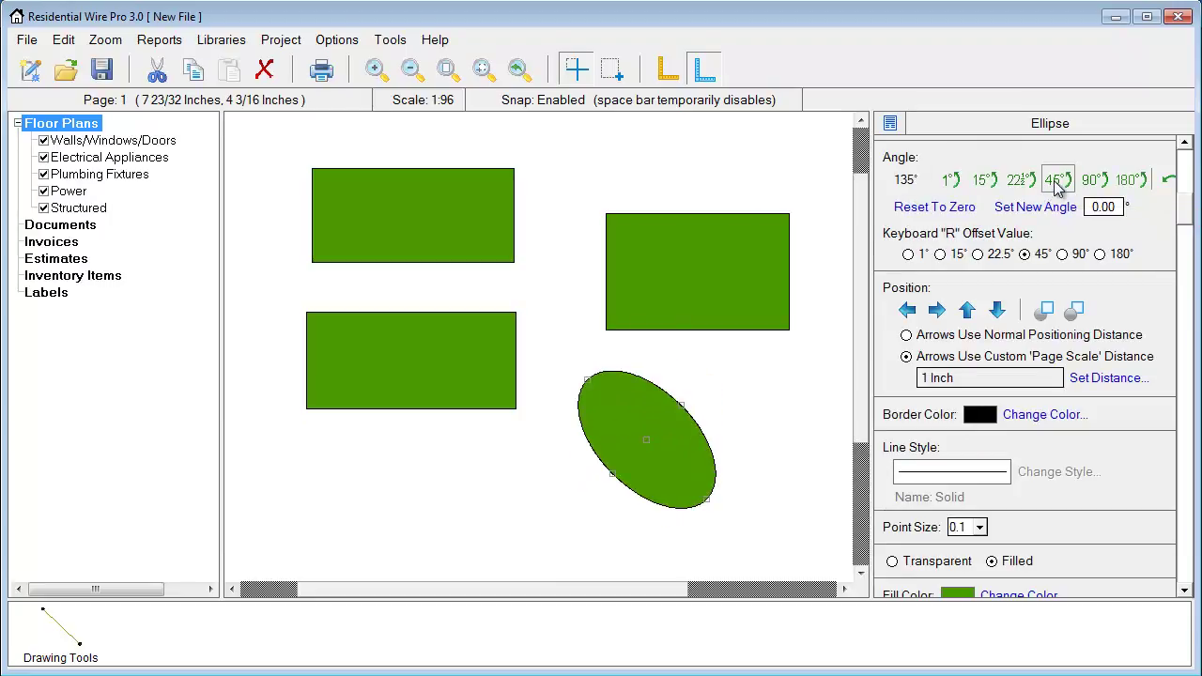
{"action": "left_click", "coordinate": [1056, 181]}
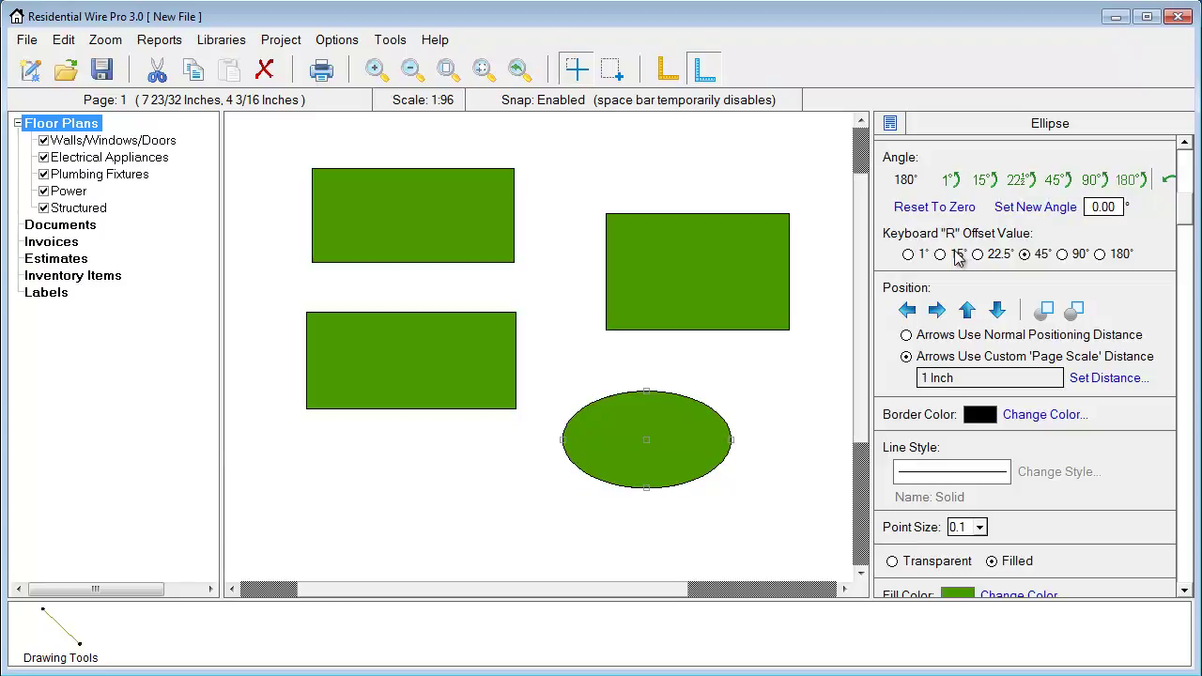
{"action": "left_click", "coordinate": [1062, 255]}
{"action": "key", "text": "Right"}
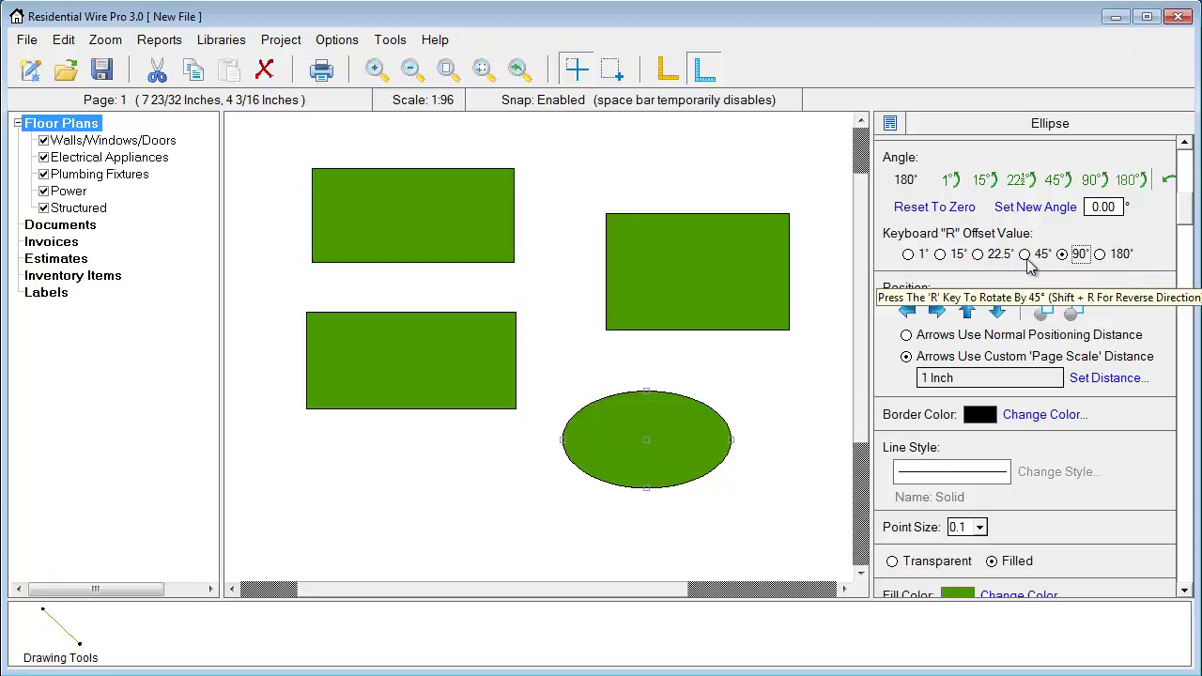
{"action": "left_click", "coordinate": [1025, 255]}
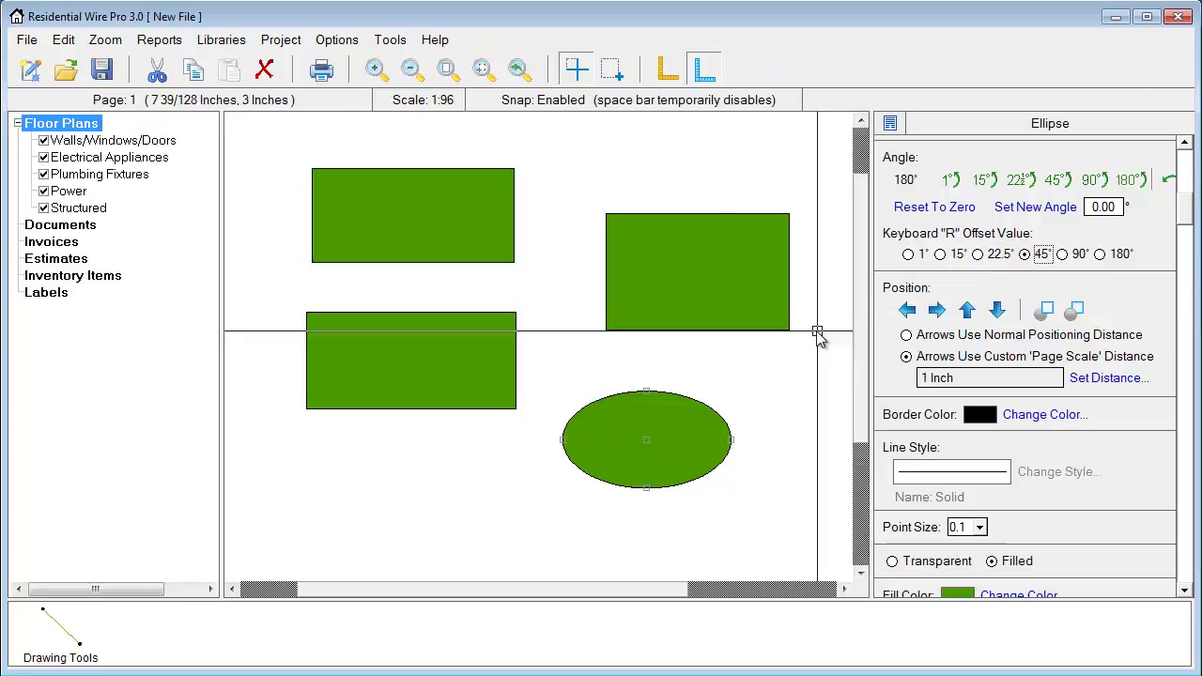
{"action": "mouse_move", "coordinate": [667, 441]}
{"action": "left_mouse_down"}
{"action": "mouse_move", "coordinate": [661, 411]}
{"action": "mouse_move", "coordinate": [662, 423]}
{"action": "left_mouse_up"}
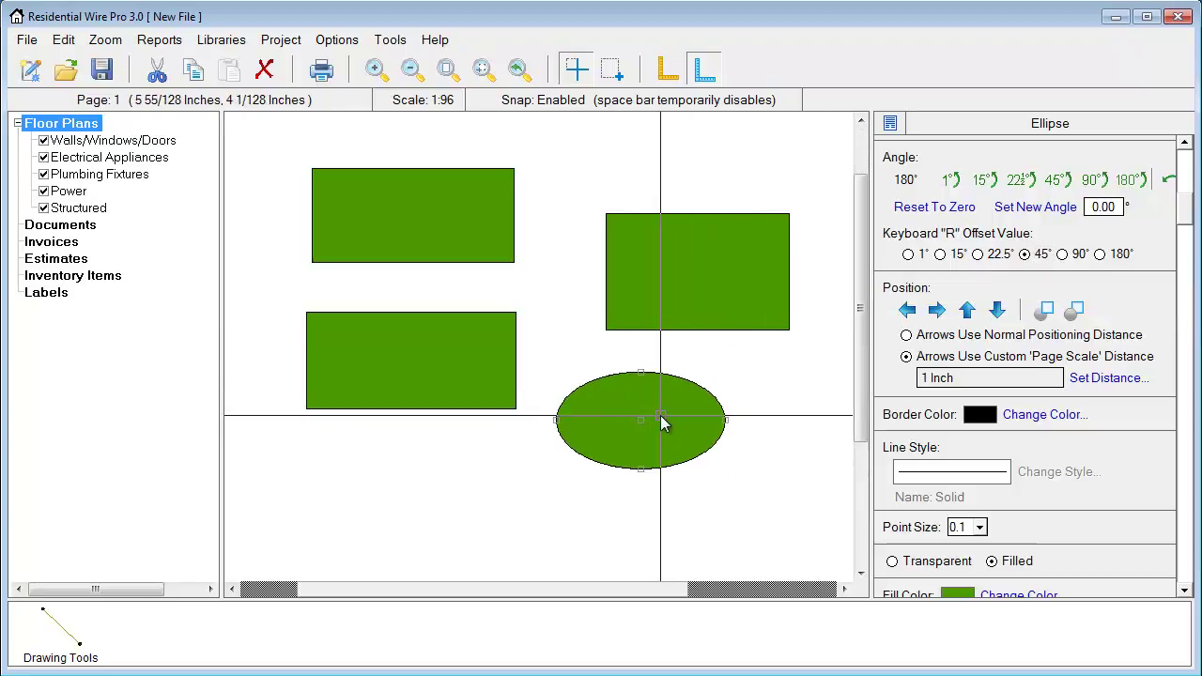
{"action": "key", "text": "r"}
{"action": "key", "text": "r"}
{"action": "key", "text": "r"}
{"action": "key", "text": "r"}
{"action": "key", "text": "r"}
{"action": "key", "text": "r"}
{"action": "key", "text": "r"}
{"action": "key", "text": "r"}
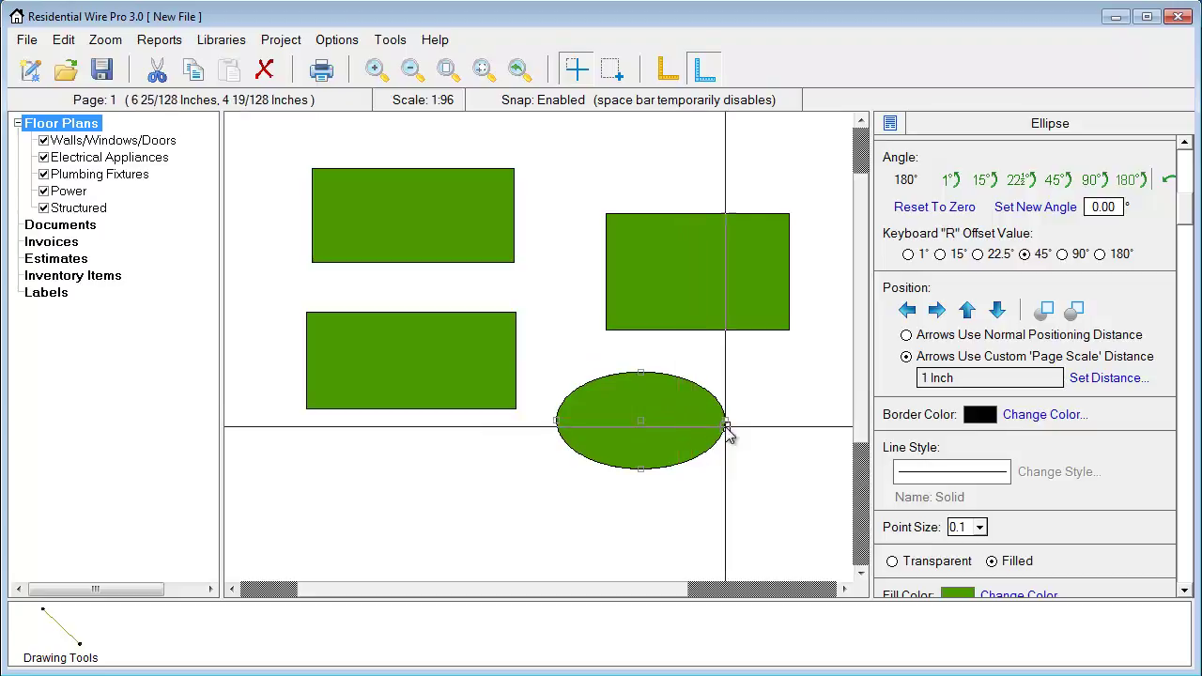
{"action": "left_click", "coordinate": [1062, 254]}
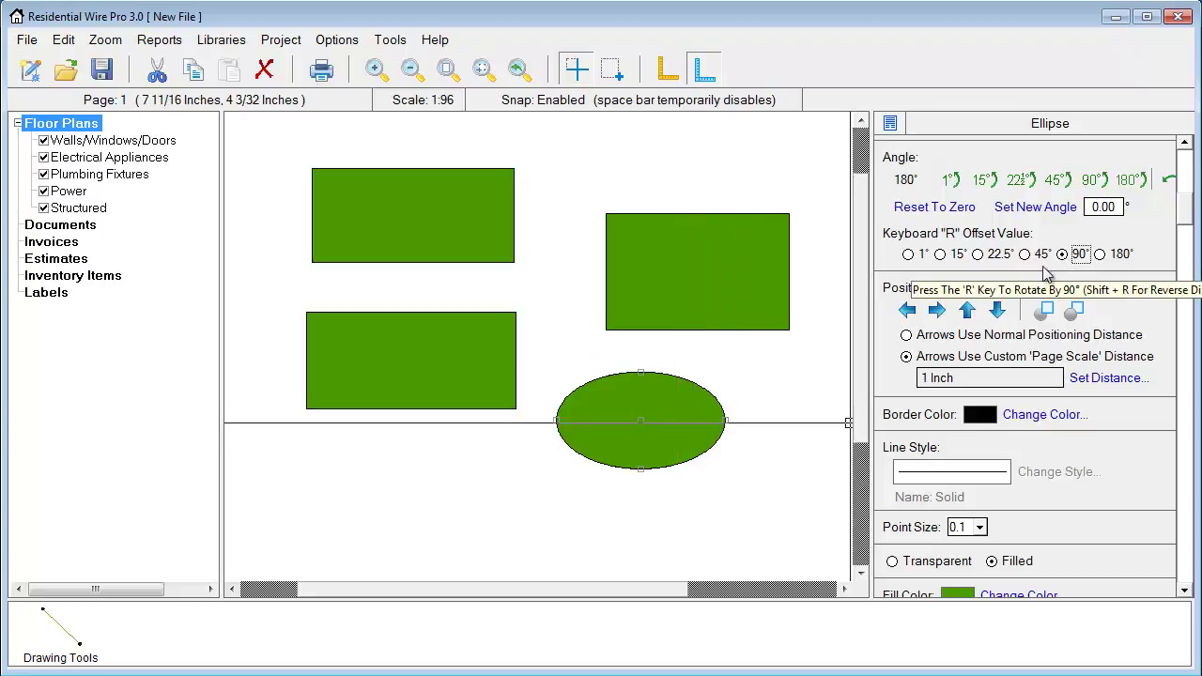
Nudge the ellipse left, right, up and down in 1-inch steps.
{"action": "left_click", "coordinate": [908, 312]}
{"action": "left_click", "coordinate": [908, 311]}
{"action": "left_click", "coordinate": [938, 312]}
{"action": "left_click", "coordinate": [940, 313]}
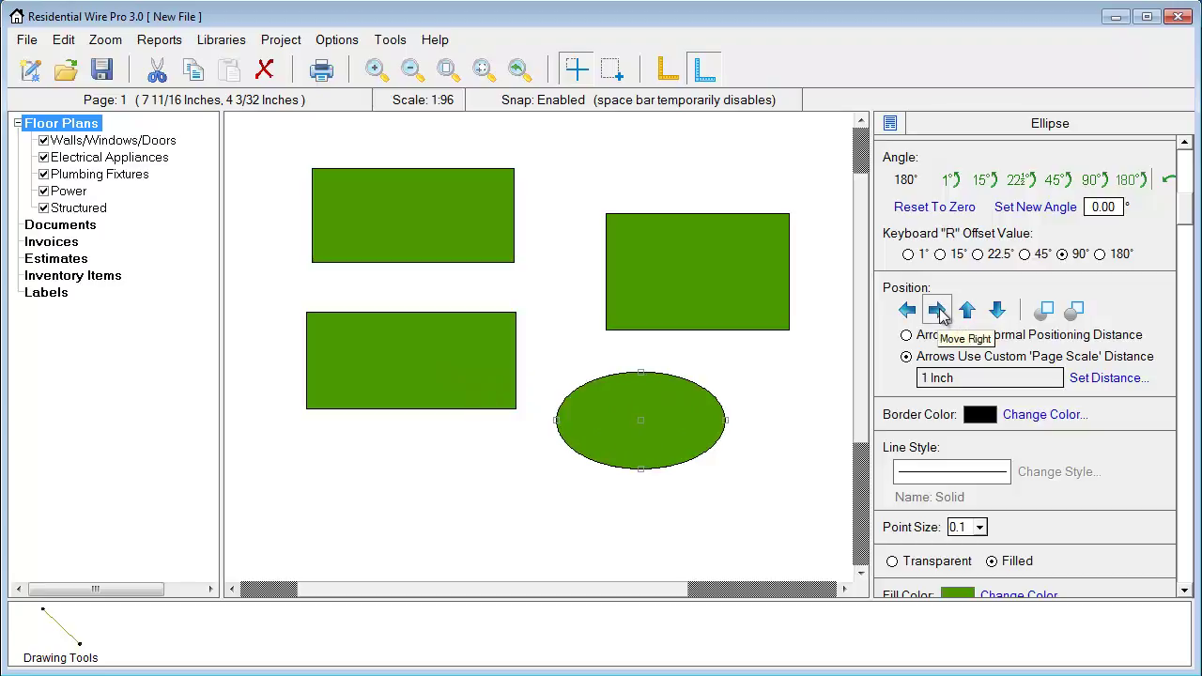
{"action": "left_click", "coordinate": [939, 313]}
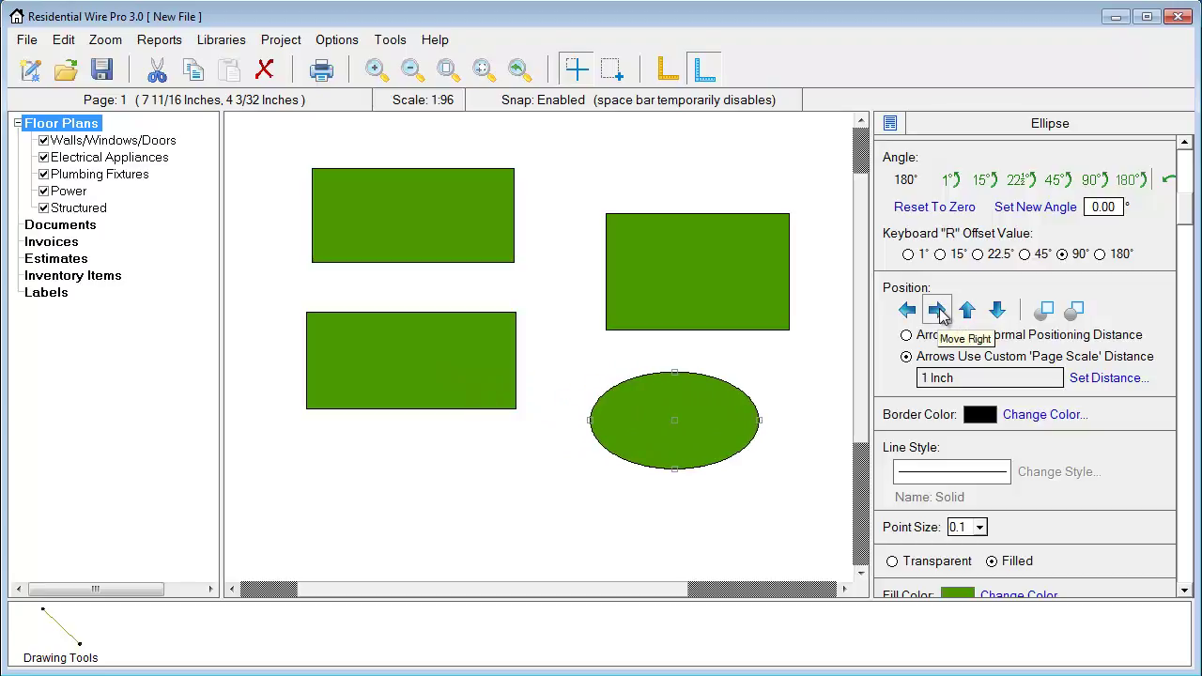
{"action": "left_click", "coordinate": [939, 312]}
{"action": "left_click", "coordinate": [939, 312]}
{"action": "key", "text": "Left"}
{"action": "key", "text": "Left"}
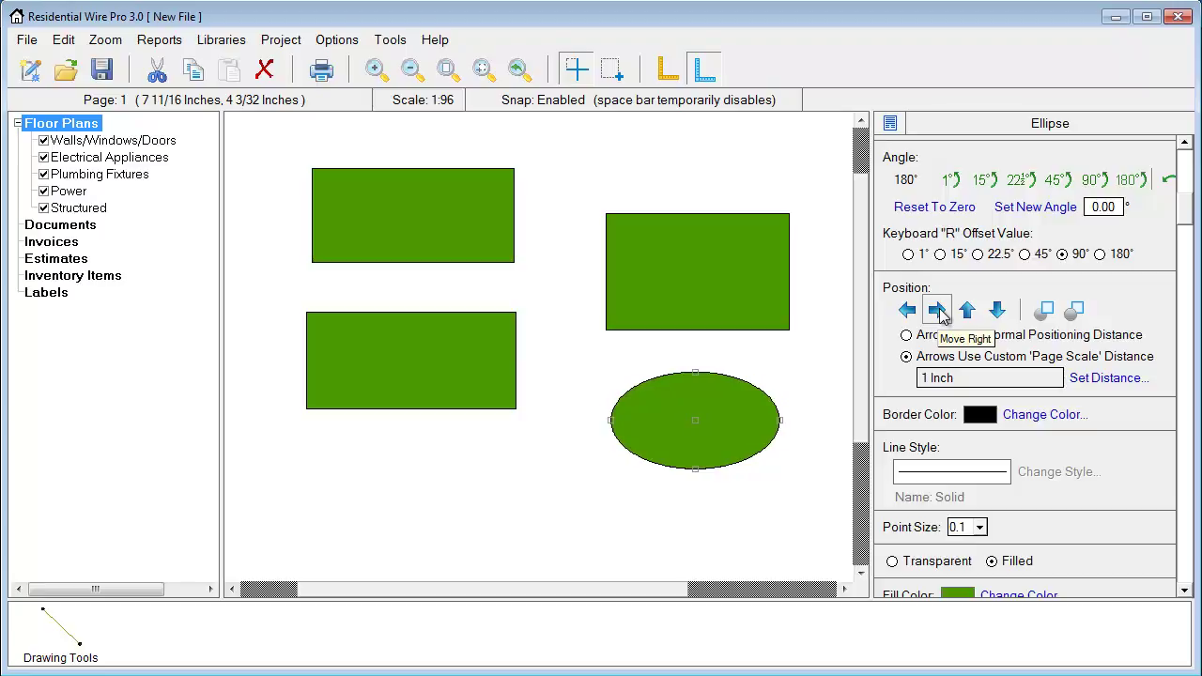
{"action": "key", "text": "Up"}
{"action": "key", "text": "Up"}
{"action": "key", "text": "Down"}
{"action": "key", "text": "Down"}
{"action": "key", "text": "Down"}
{"action": "key", "text": "Down"}
{"action": "key", "text": "Down"}
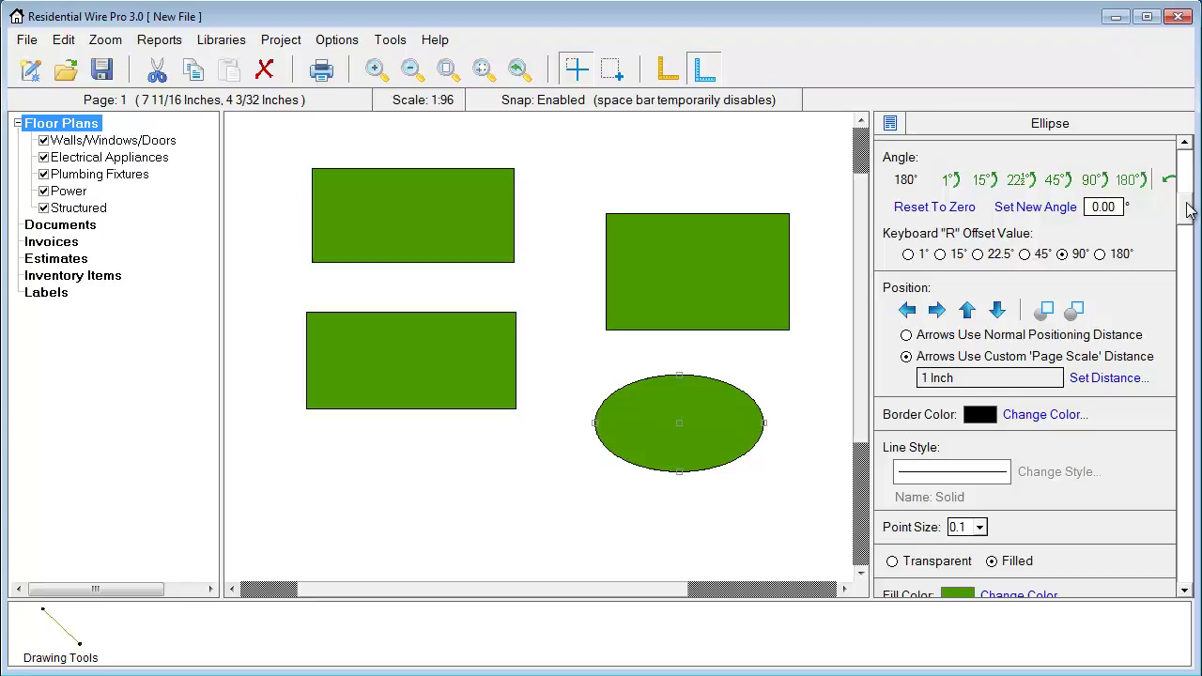
{"action": "scroll", "coordinate": [990, 475], "scroll_direction": "down", "scroll_amount": 5}
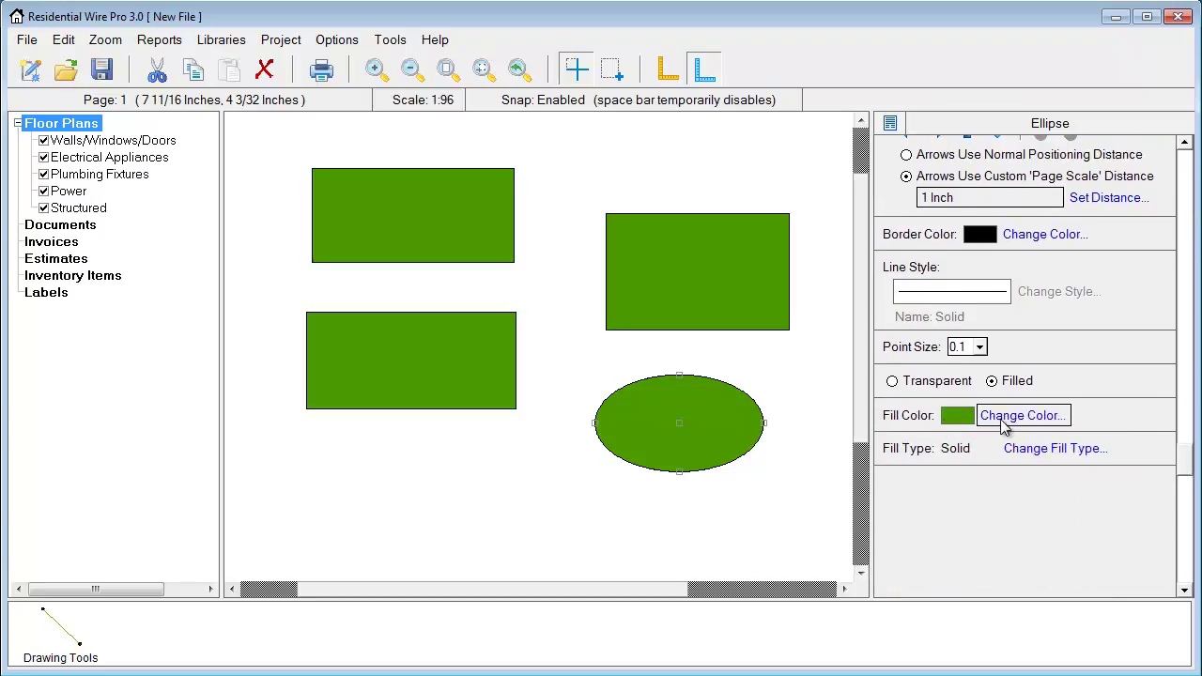
Give the ellipse a blue colour, 2-point outline, and make it transparent.
{"action": "left_click", "coordinate": [992, 421]}
{"action": "left_click", "coordinate": [663, 281]}
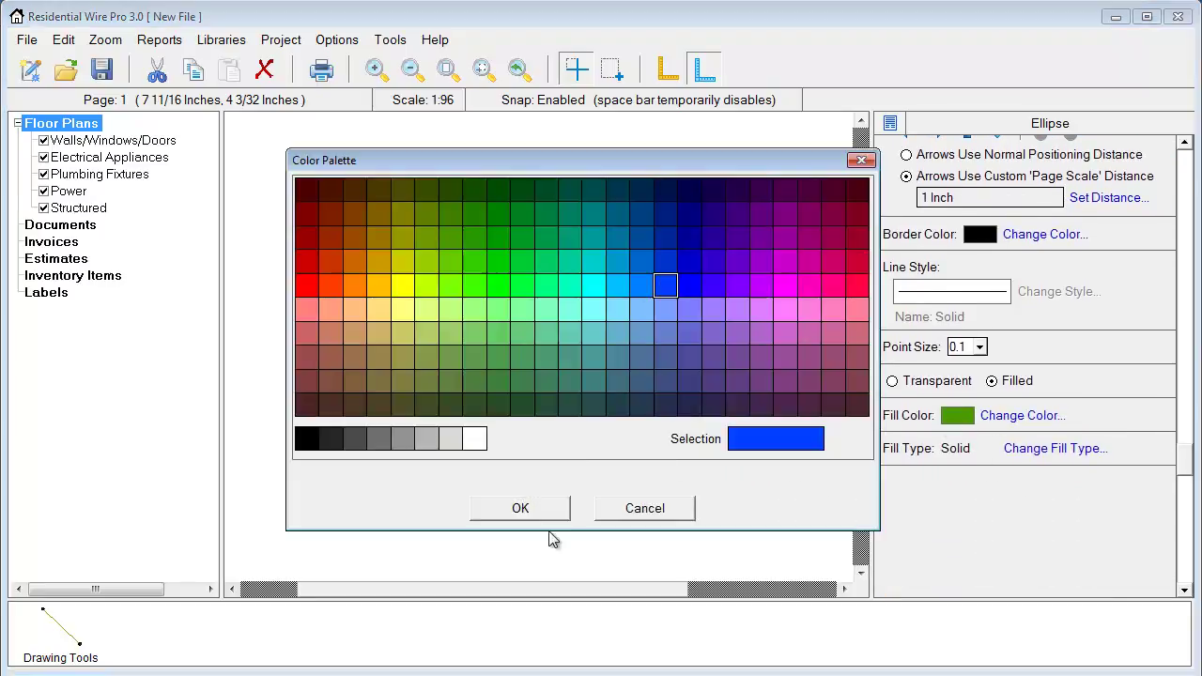
{"action": "left_click", "coordinate": [552, 514]}
{"action": "left_click", "coordinate": [979, 347]}
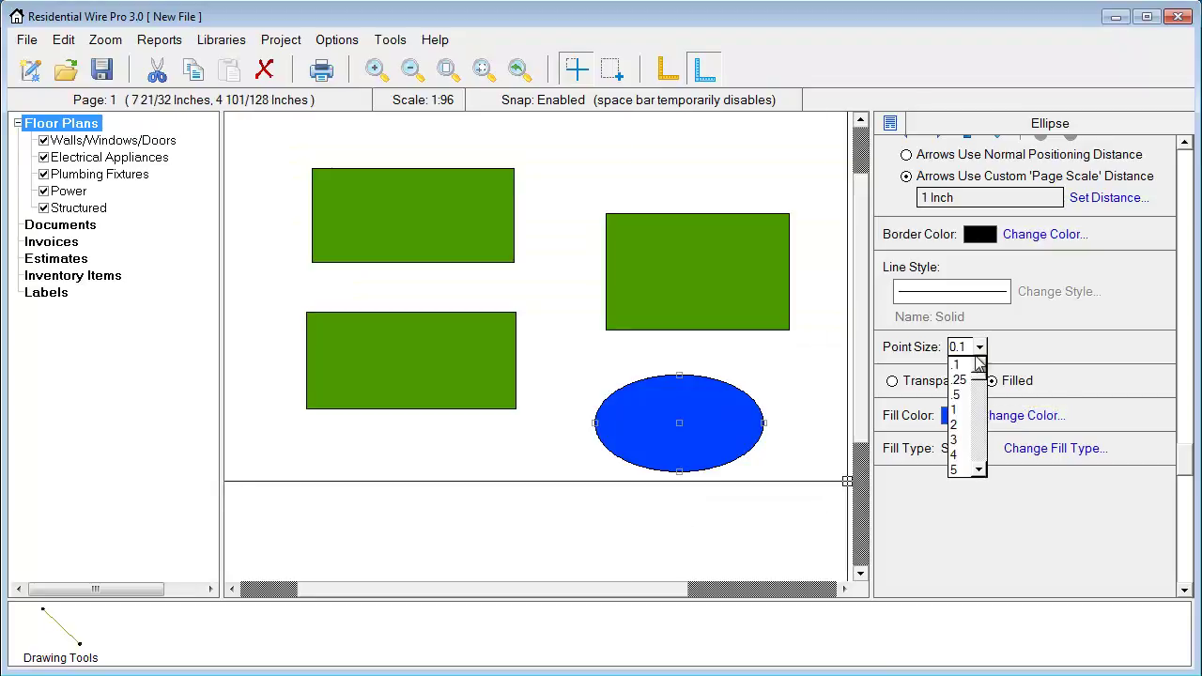
{"action": "left_click", "coordinate": [964, 424]}
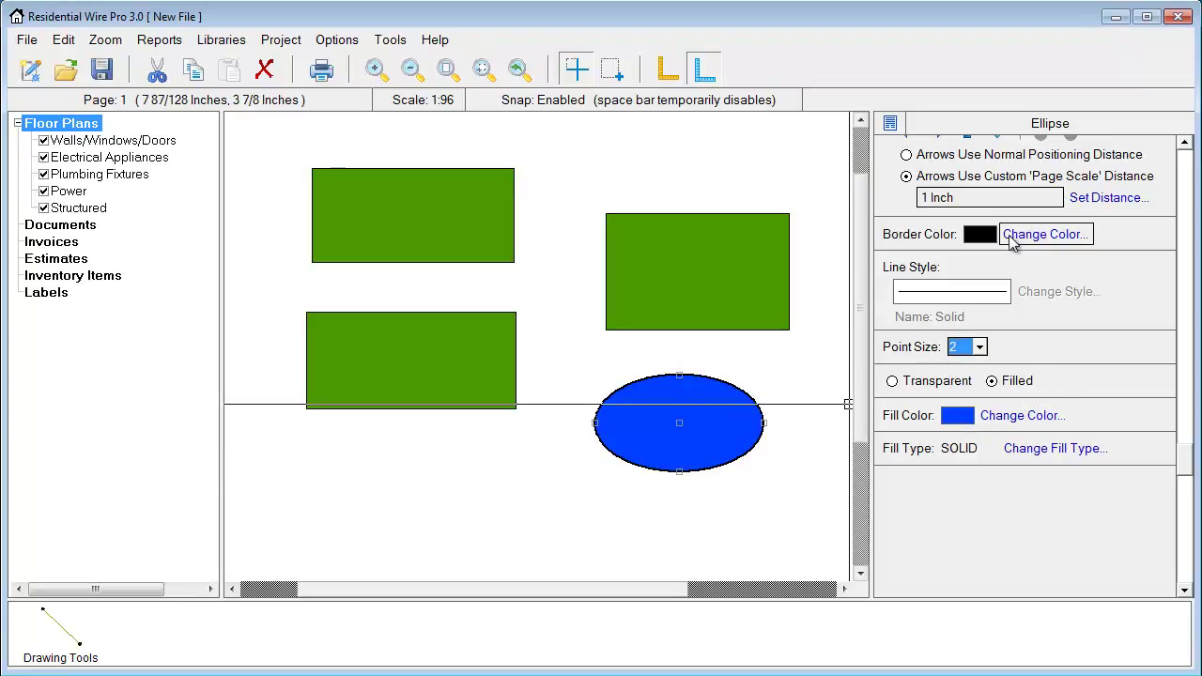
{"action": "left_click", "coordinate": [892, 382]}
Move the ellipse up-left so it overlaps the right-hand green rectangle.
{"action": "left_click", "coordinate": [776, 397]}
{"action": "left_click", "coordinate": [763, 421]}
{"action": "left_click_drag", "start_coordinate": [732, 455], "coordinate": [688, 347]}
{"action": "left_click", "coordinate": [688, 347]}
{"action": "left_click", "coordinate": [688, 348]}
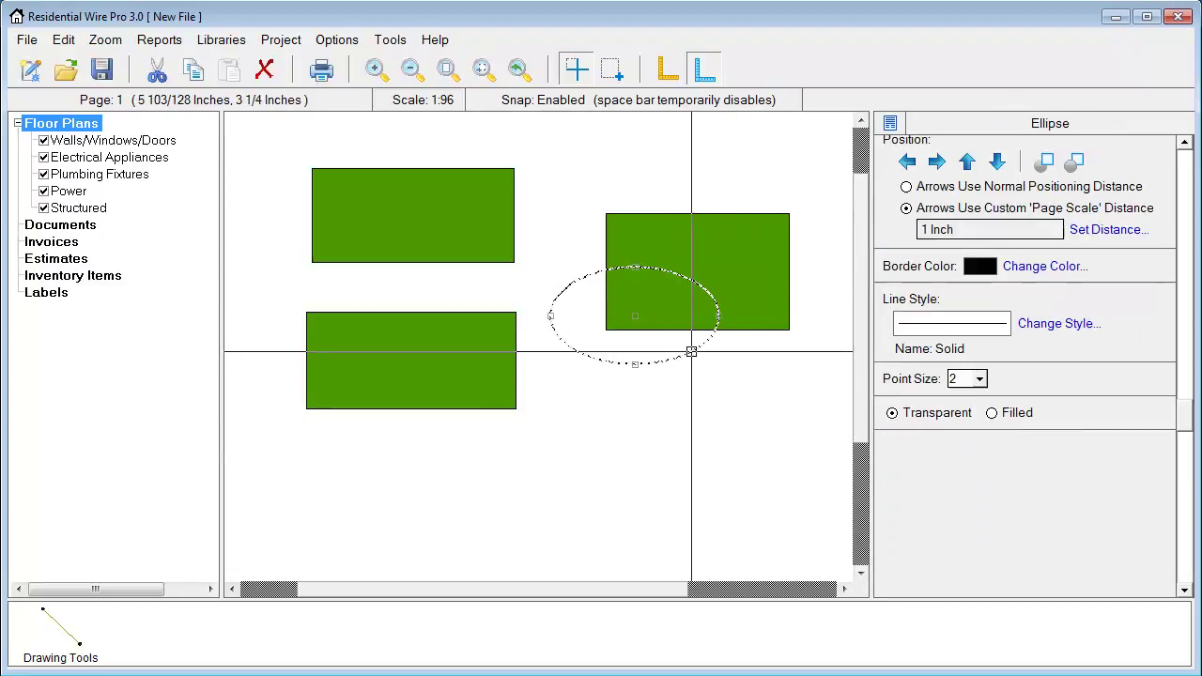
{"action": "left_click_drag", "start_coordinate": [1181, 427], "coordinate": [1193, 249]}
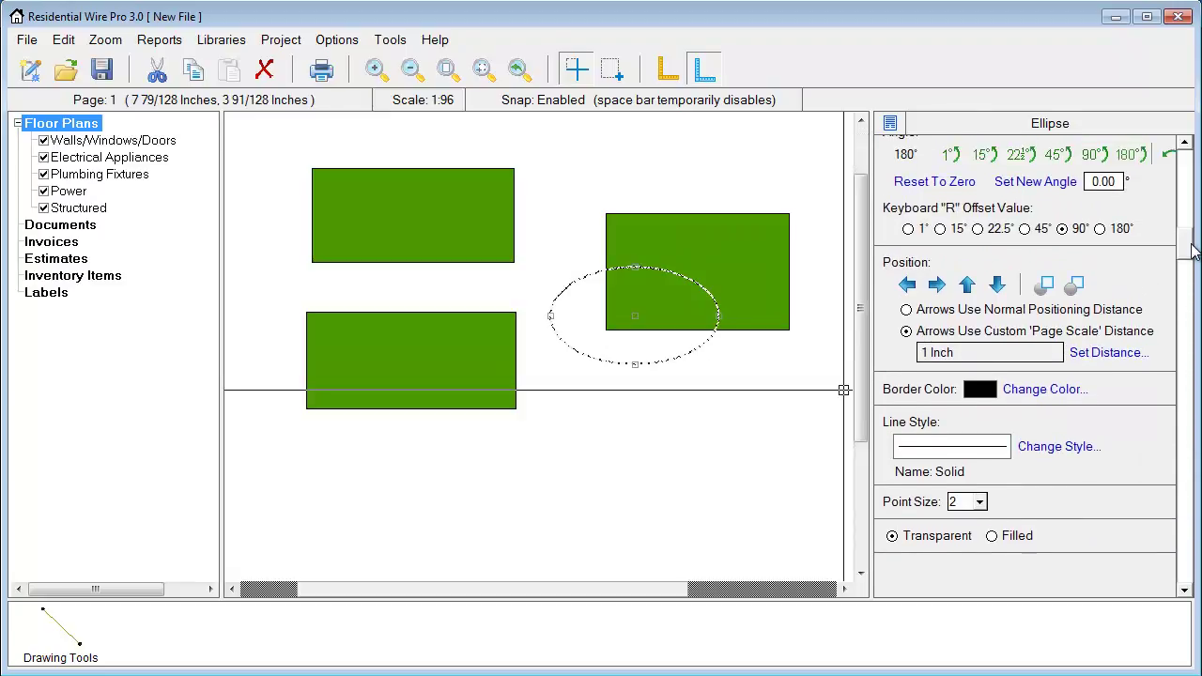
Layer the ellipse in front of the green rectangle using Move Forward and Move Backward.
{"action": "left_click", "coordinate": [1044, 287]}
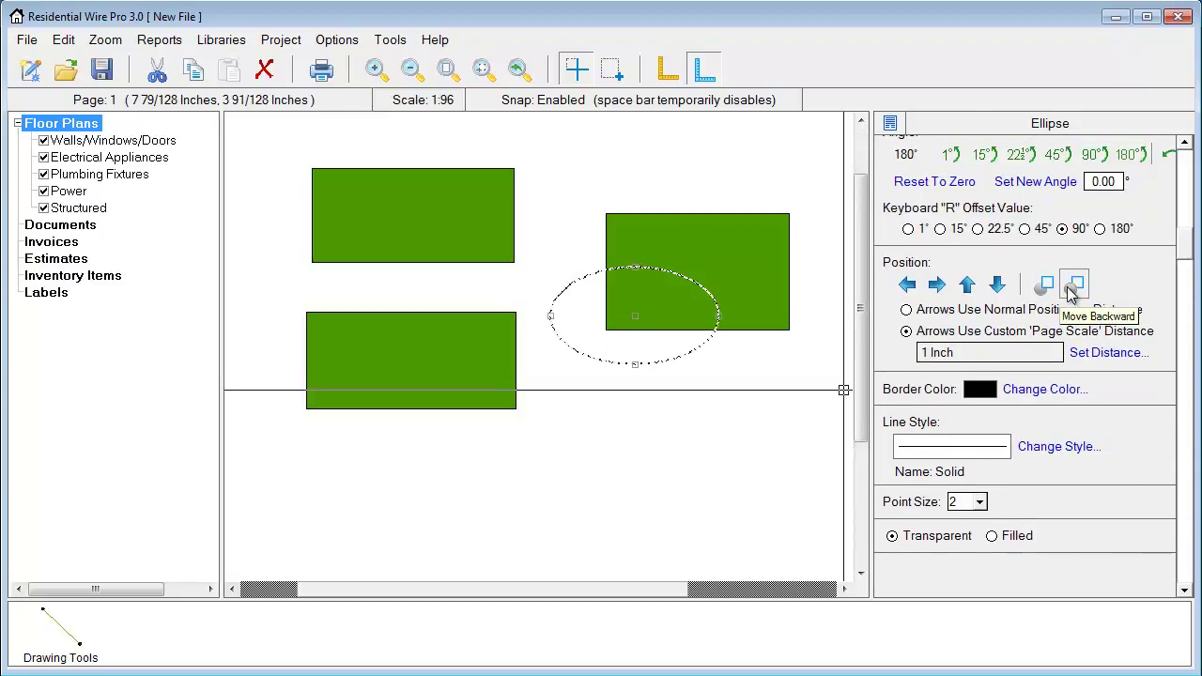
{"action": "left_click", "coordinate": [1071, 293]}
{"action": "left_click", "coordinate": [734, 432]}
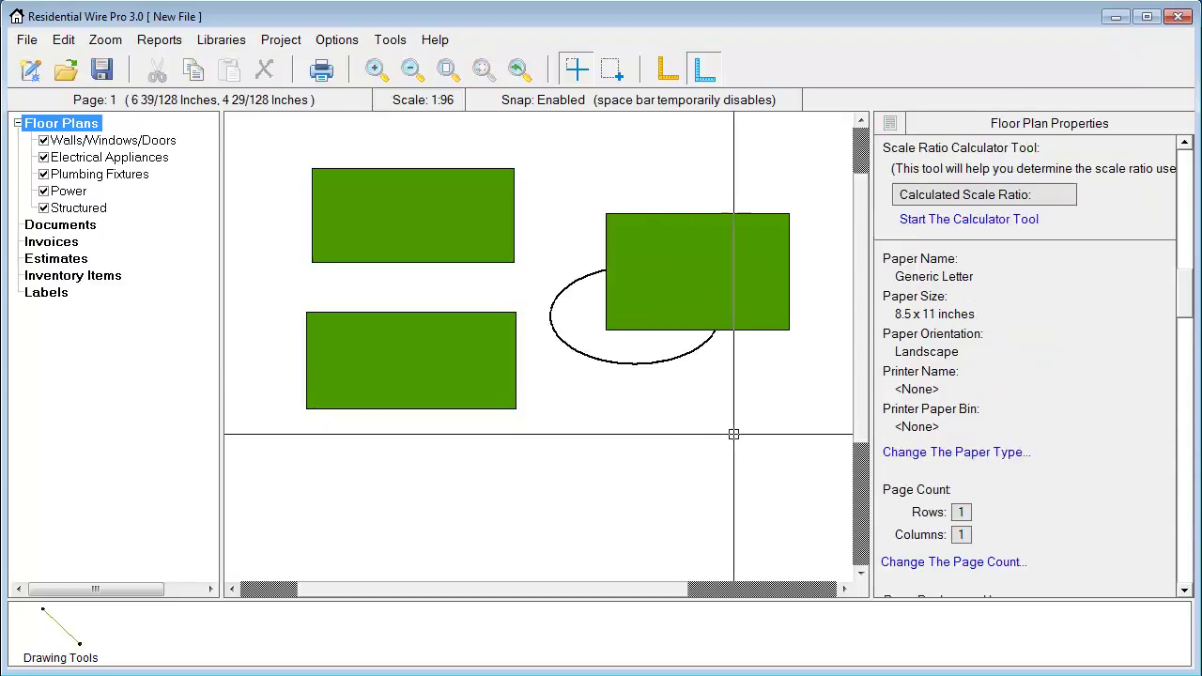
{"action": "left_click", "coordinate": [648, 362]}
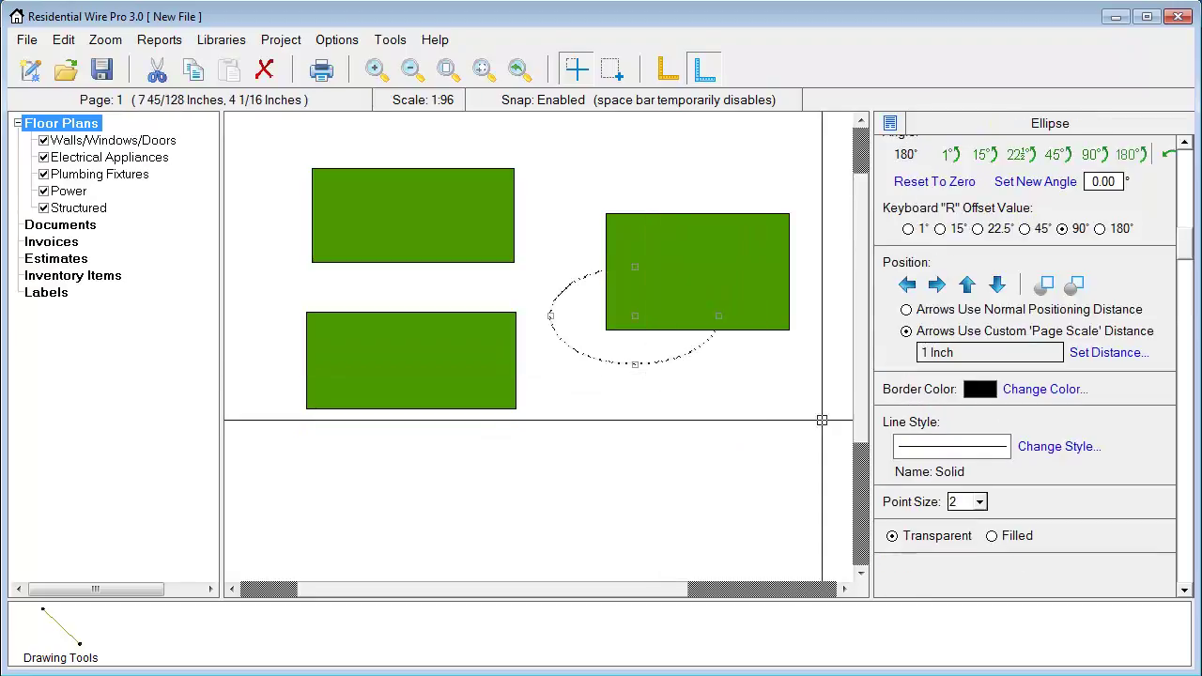
{"action": "left_click", "coordinate": [1044, 286]}
{"action": "left_click", "coordinate": [726, 410]}
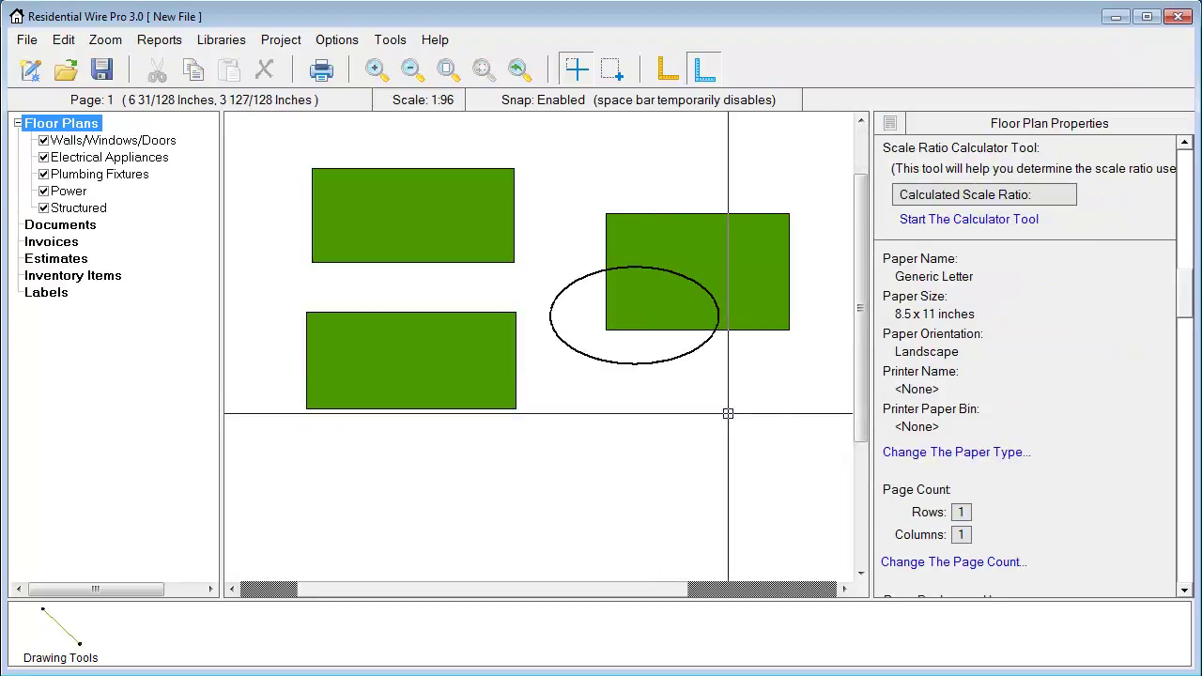
{"action": "left_click", "coordinate": [60, 629]}
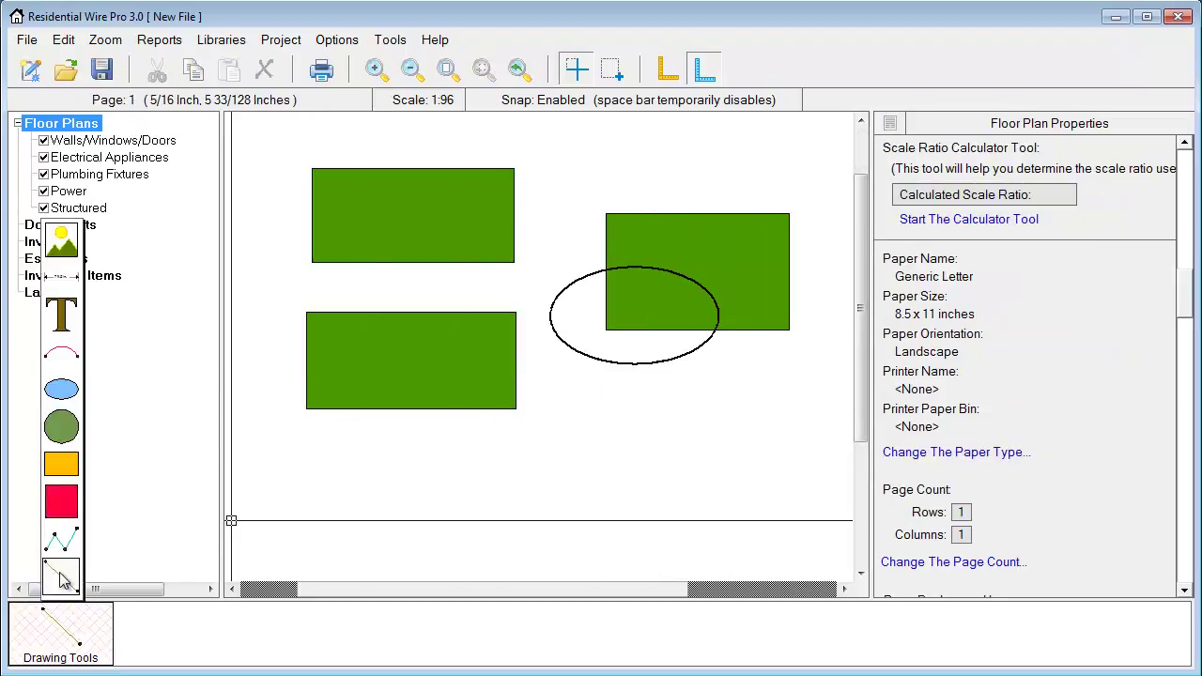
Draw a text box below the ellipse with Center/Center alignment.
{"action": "left_click", "coordinate": [61, 324]}
{"action": "left_click_drag", "start_coordinate": [549, 414], "coordinate": [749, 488]}
{"action": "left_click", "coordinate": [713, 510]}
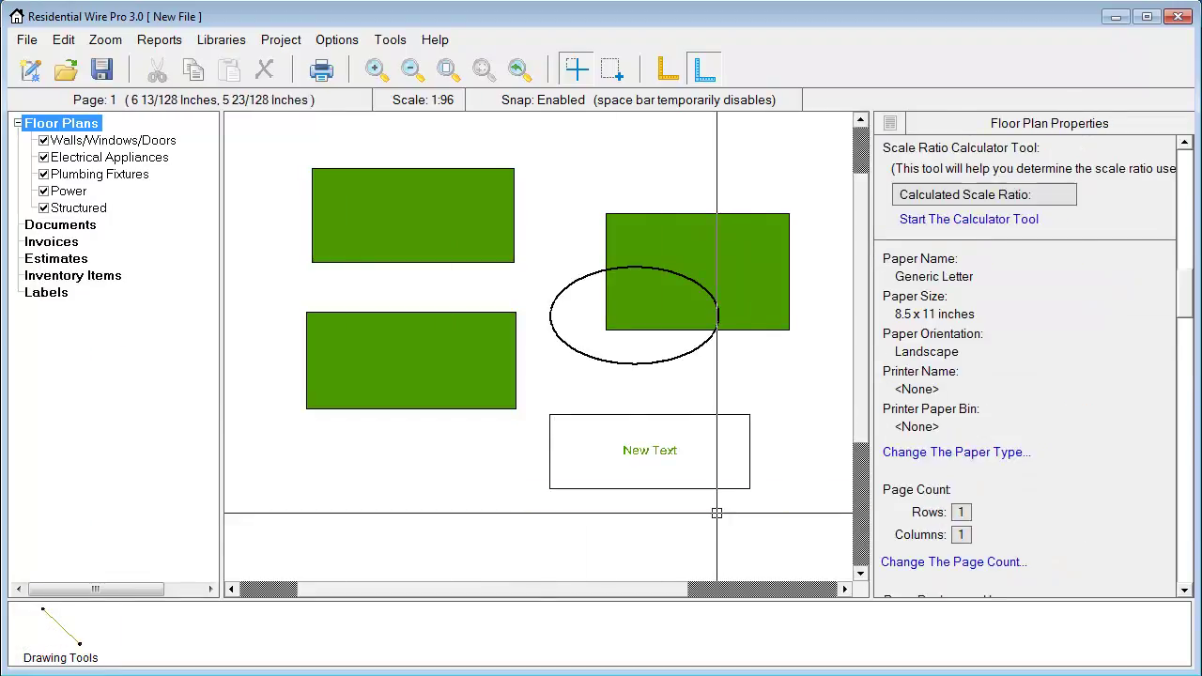
{"action": "scroll", "coordinate": [665, 461], "scroll_direction": "up", "scroll_amount": 3}
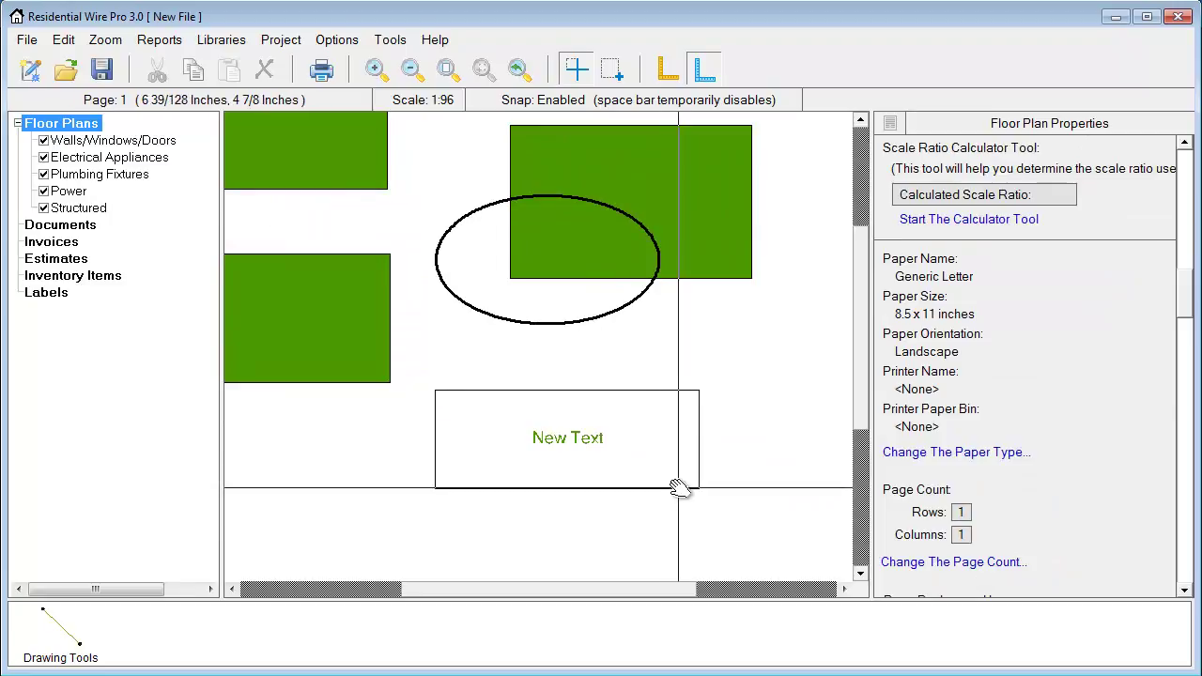
{"action": "left_click", "coordinate": [701, 492]}
{"action": "left_click_drag", "start_coordinate": [1195, 217], "coordinate": [1197, 586]}
{"action": "left_click", "coordinate": [907, 394]}
{"action": "left_click", "coordinate": [907, 438]}
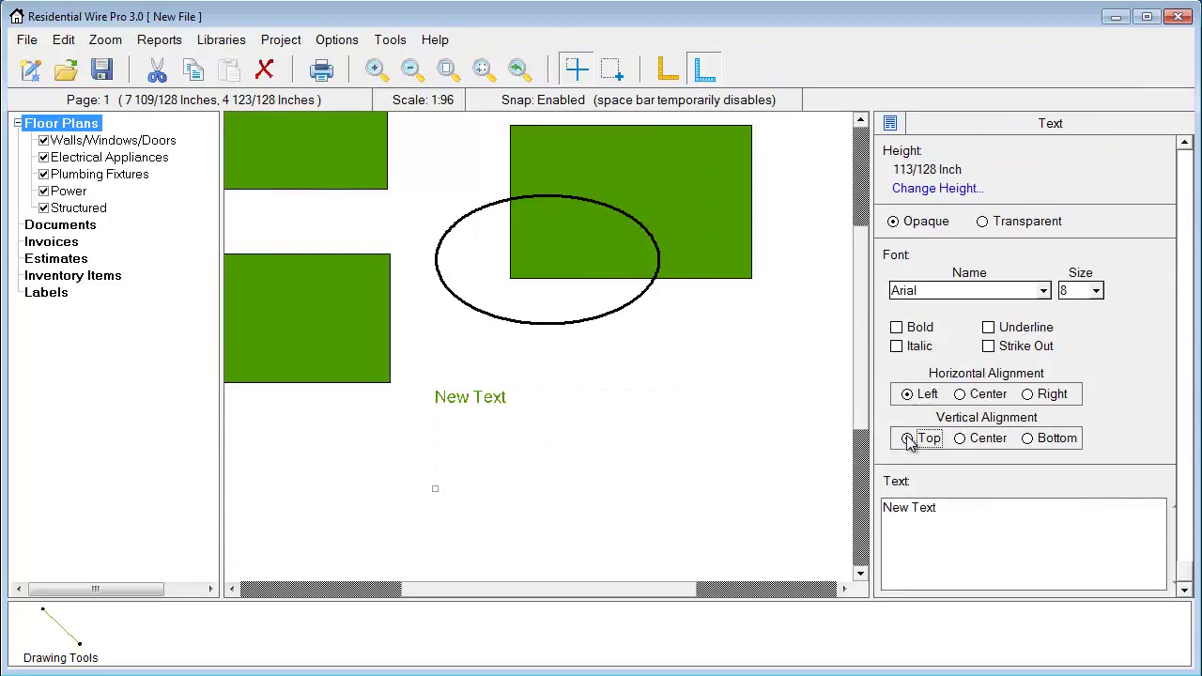
{"action": "left_click", "coordinate": [970, 397]}
{"action": "left_click", "coordinate": [961, 438]}
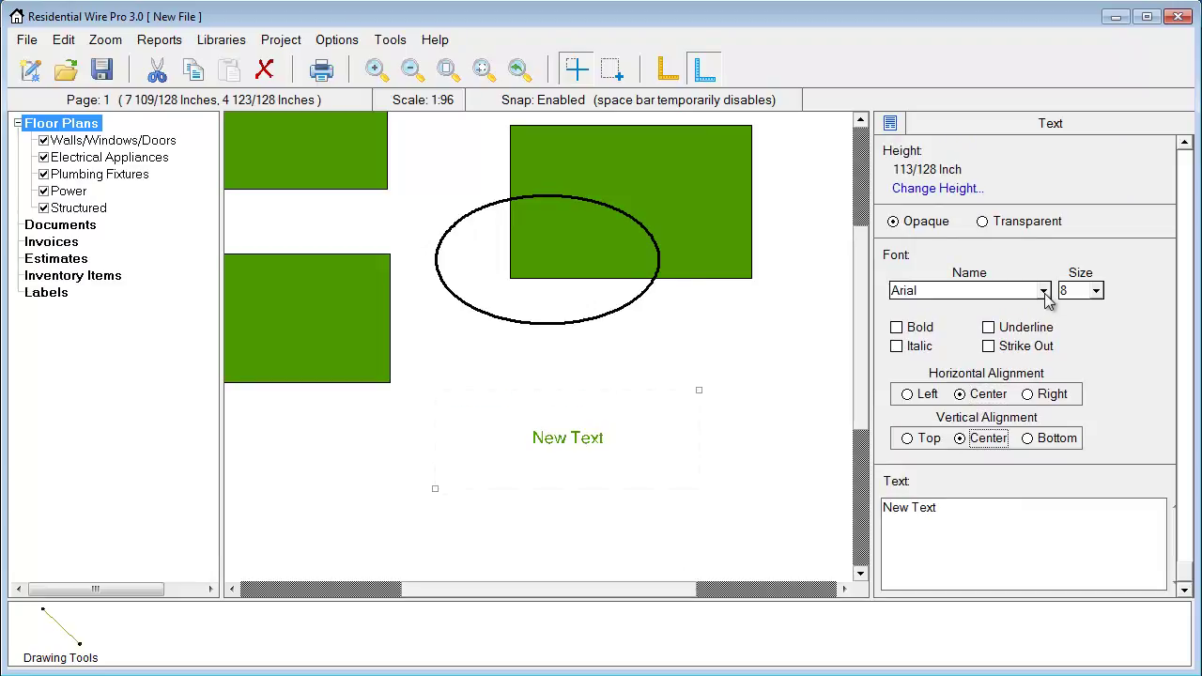
Set the text size to 16 and change the wording to 'My Stuff'.
{"action": "left_click", "coordinate": [1063, 293]}
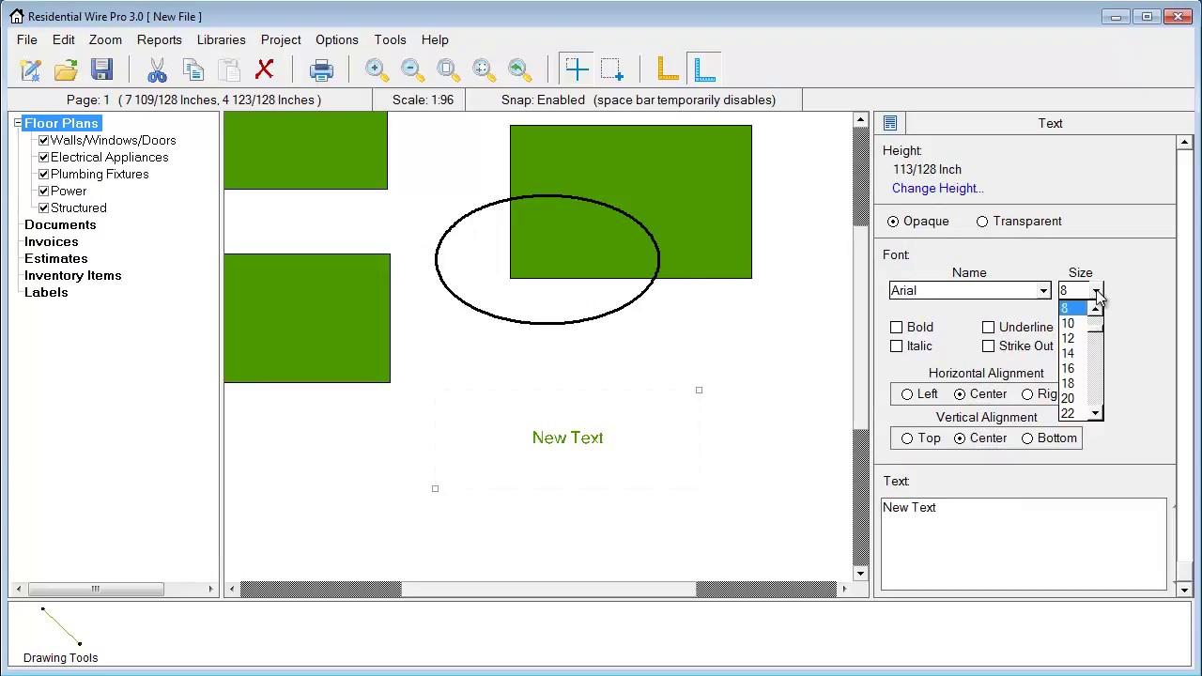
{"action": "left_click", "coordinate": [1078, 366]}
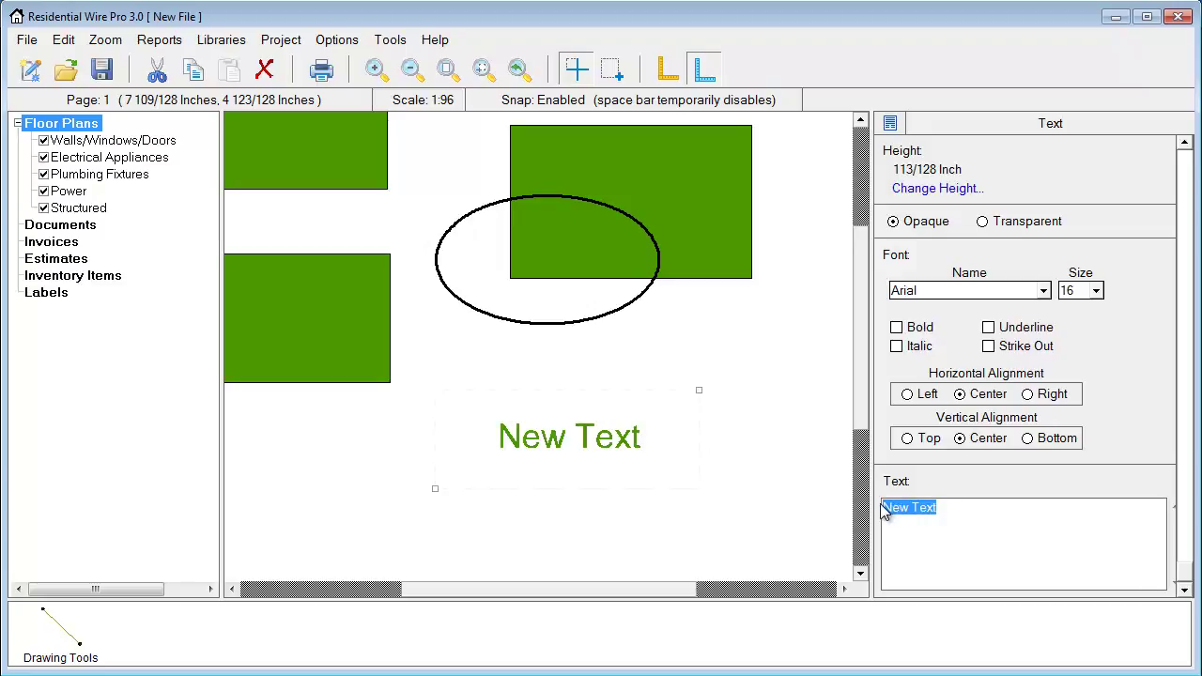
{"action": "type", "text": "My Stuff"}
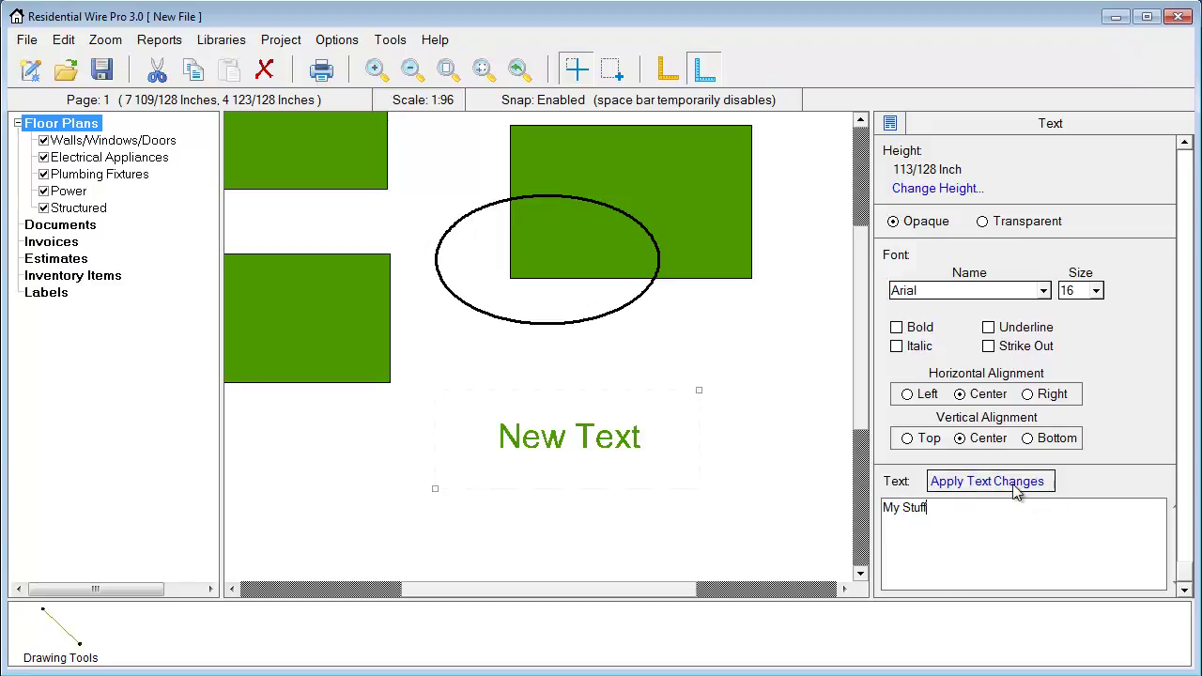
{"action": "left_click", "coordinate": [1014, 488]}
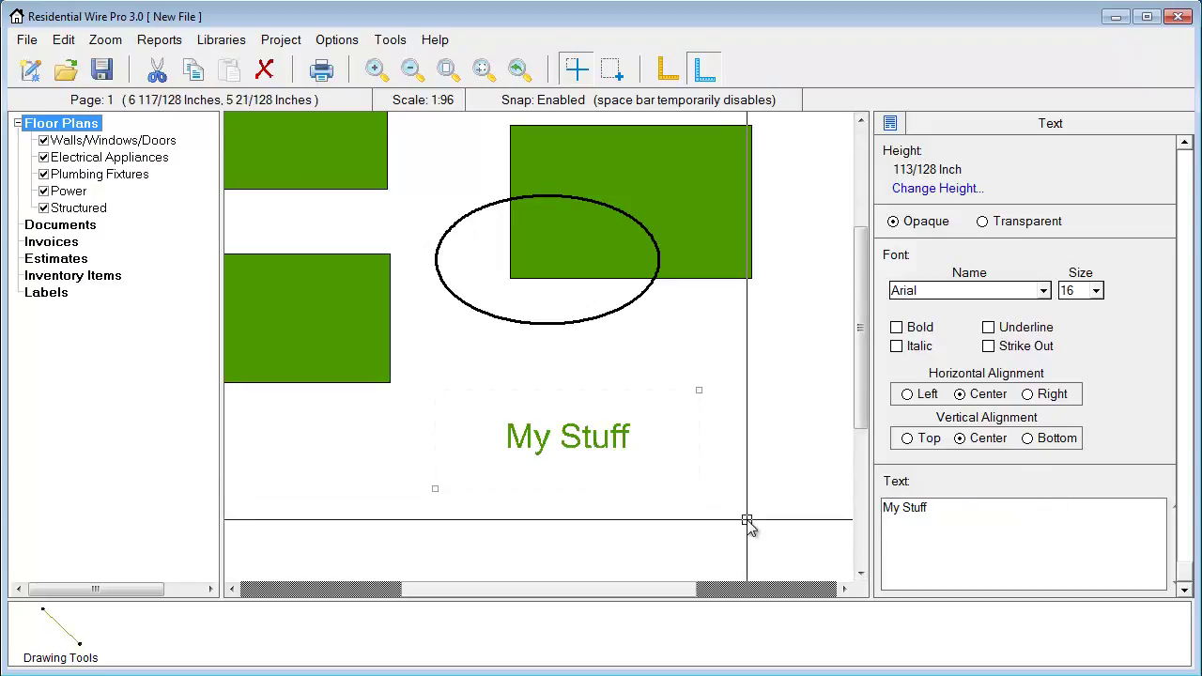
{"action": "left_click_drag", "start_coordinate": [858, 324], "coordinate": [842, 279]}
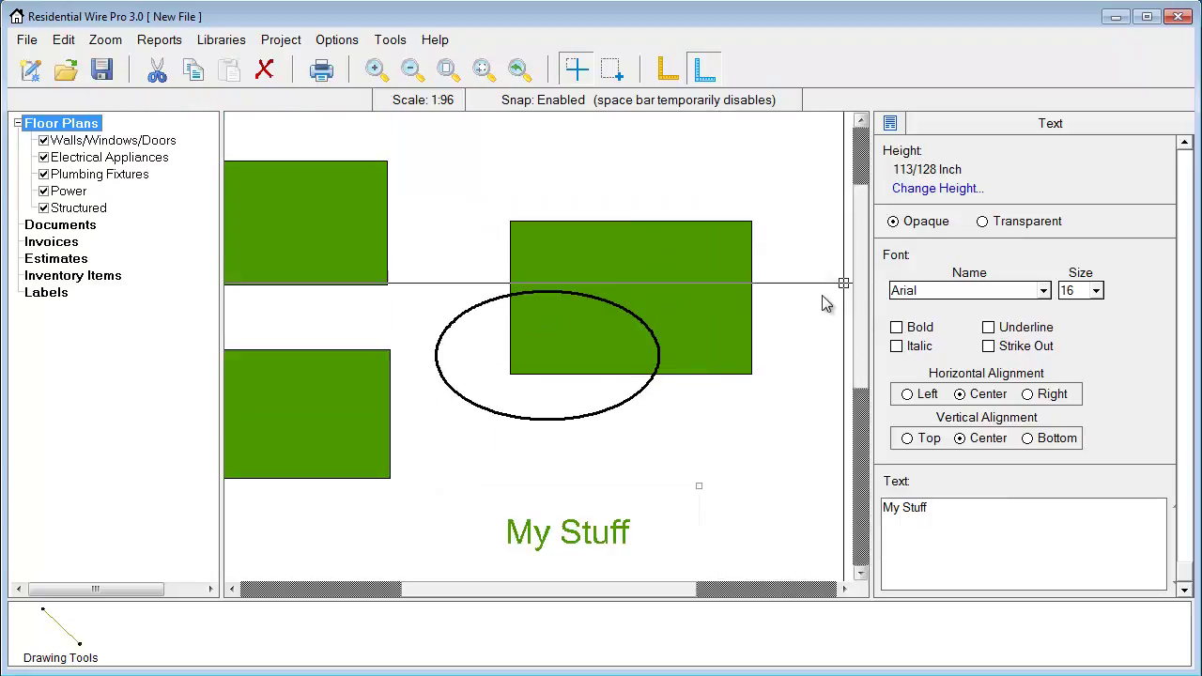
{"action": "left_click", "coordinate": [717, 299]}
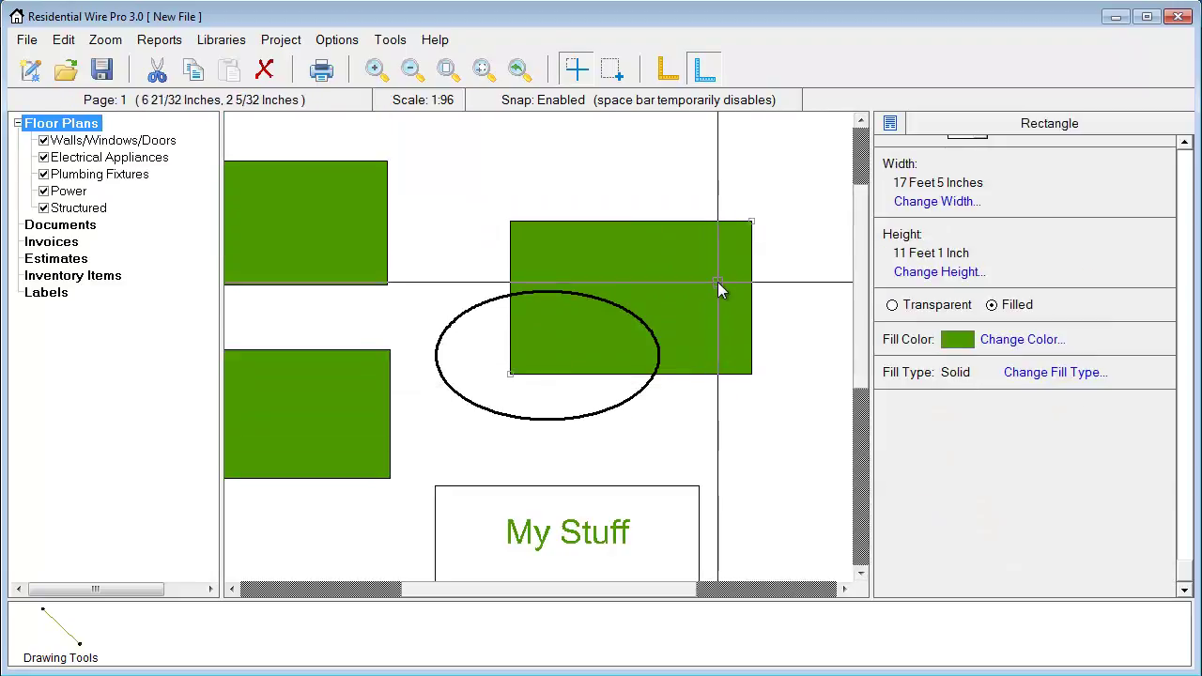
Switch the overlapping green rectangle to Page Scale and move it up-right off the ellipse.
{"action": "left_click_drag", "start_coordinate": [1185, 571], "coordinate": [1191, 159]}
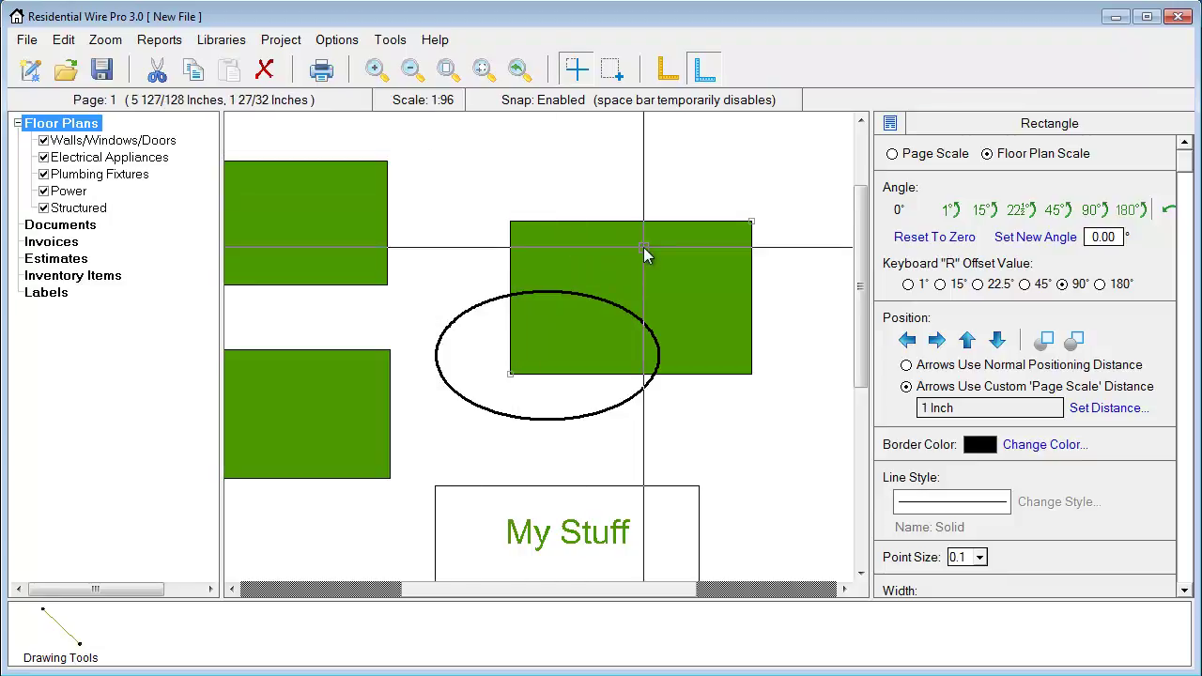
{"action": "left_click", "coordinate": [892, 156]}
{"action": "left_click_drag", "start_coordinate": [677, 273], "coordinate": [751, 189]}
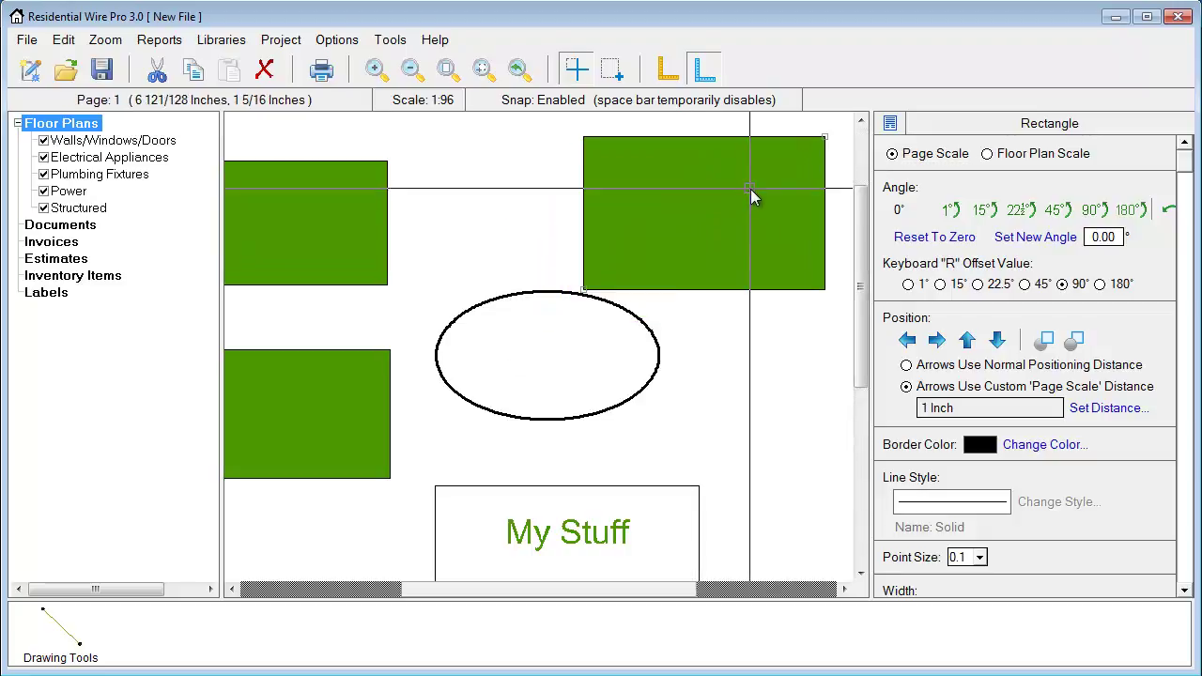
{"action": "left_click", "coordinate": [507, 228]}
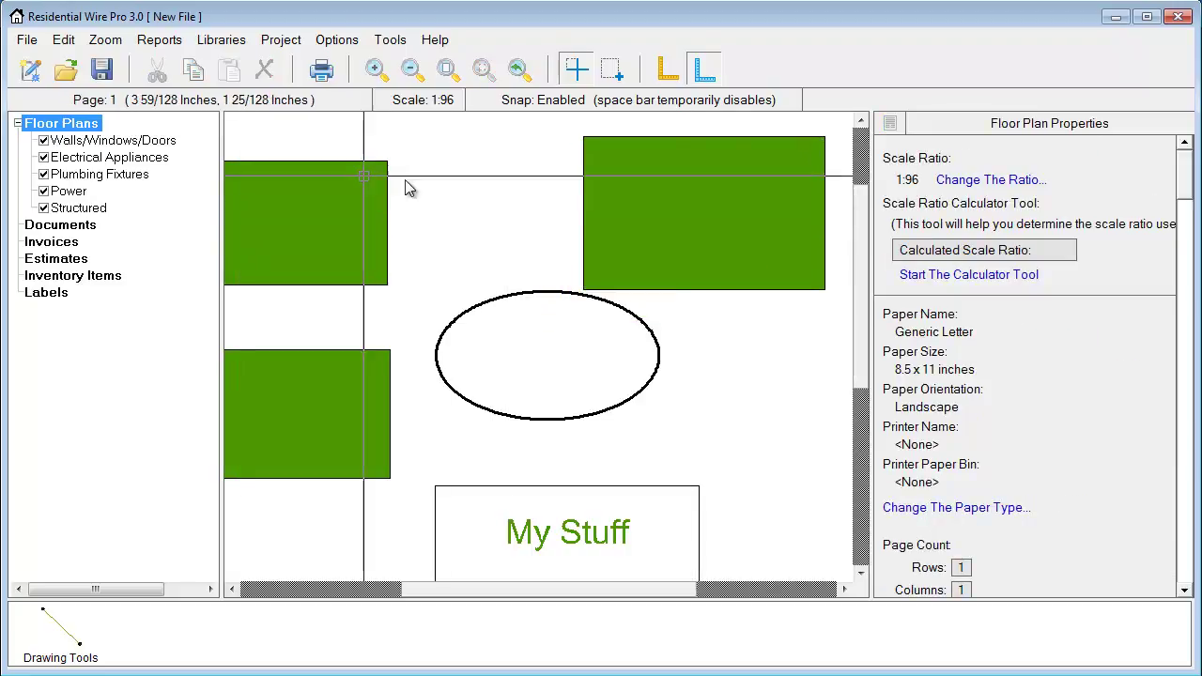
Change the drawing scale to 1:64.
{"action": "left_click", "coordinate": [953, 185]}
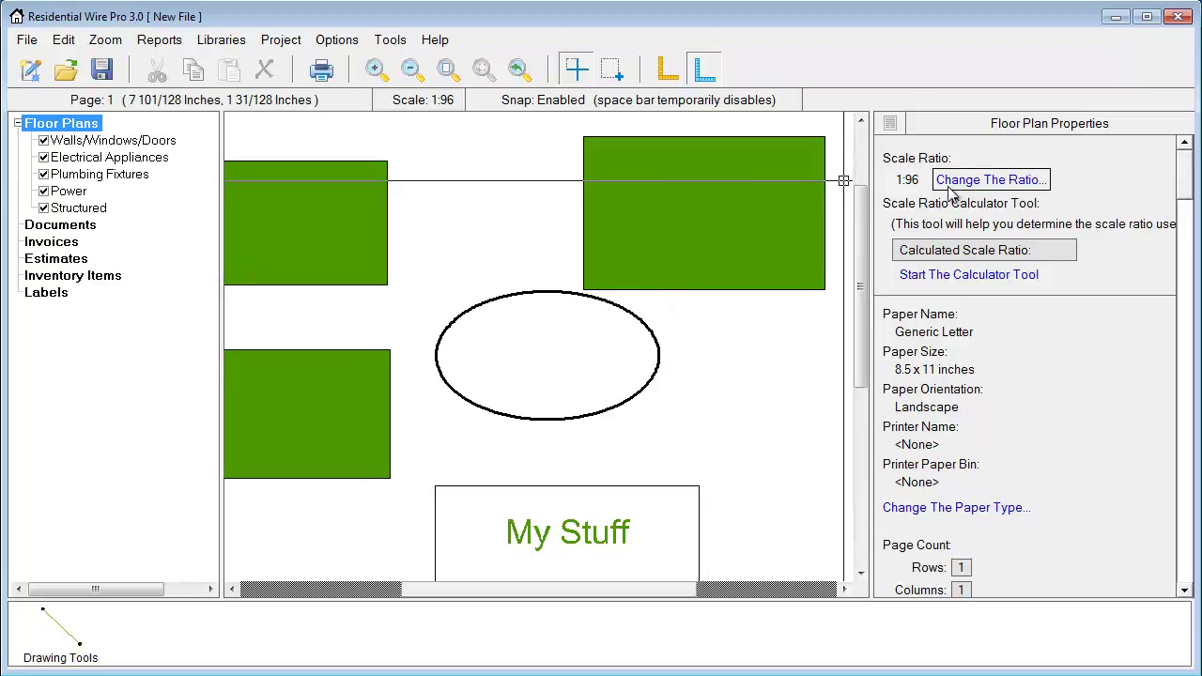
{"action": "left_click", "coordinate": [471, 344]}
{"action": "left_click", "coordinate": [514, 428]}
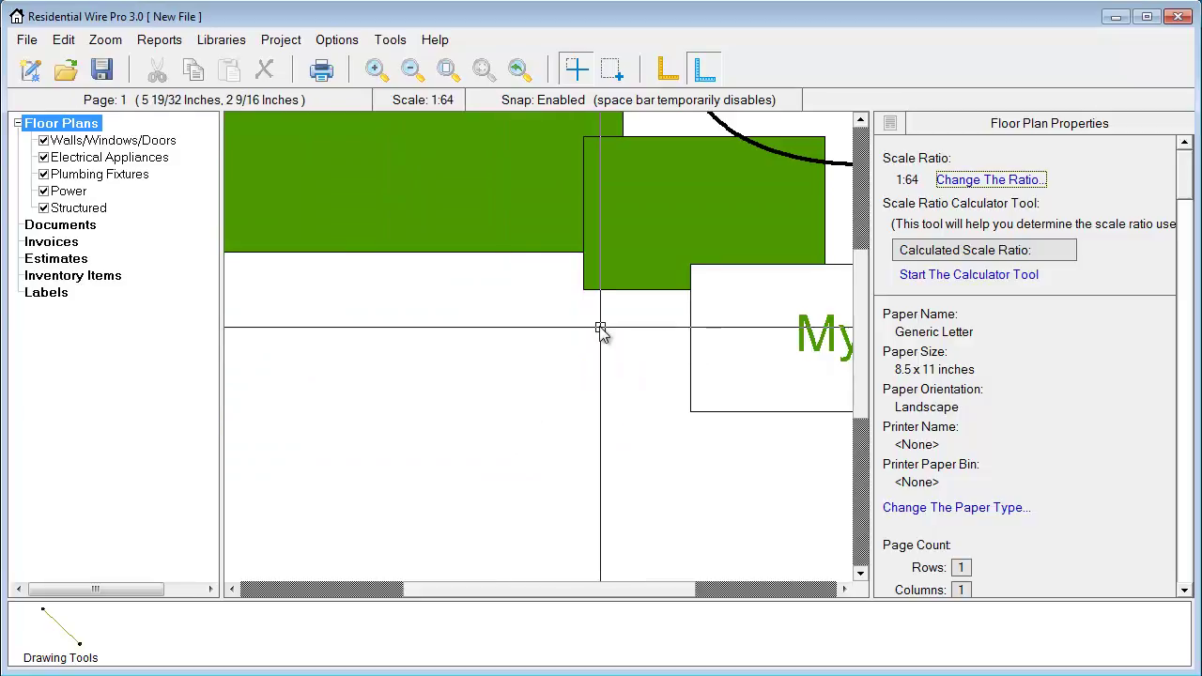
Move one green rectangle to the lower right and two to the page's left edge.
{"action": "left_click_drag", "start_coordinate": [570, 328], "coordinate": [706, 504]}
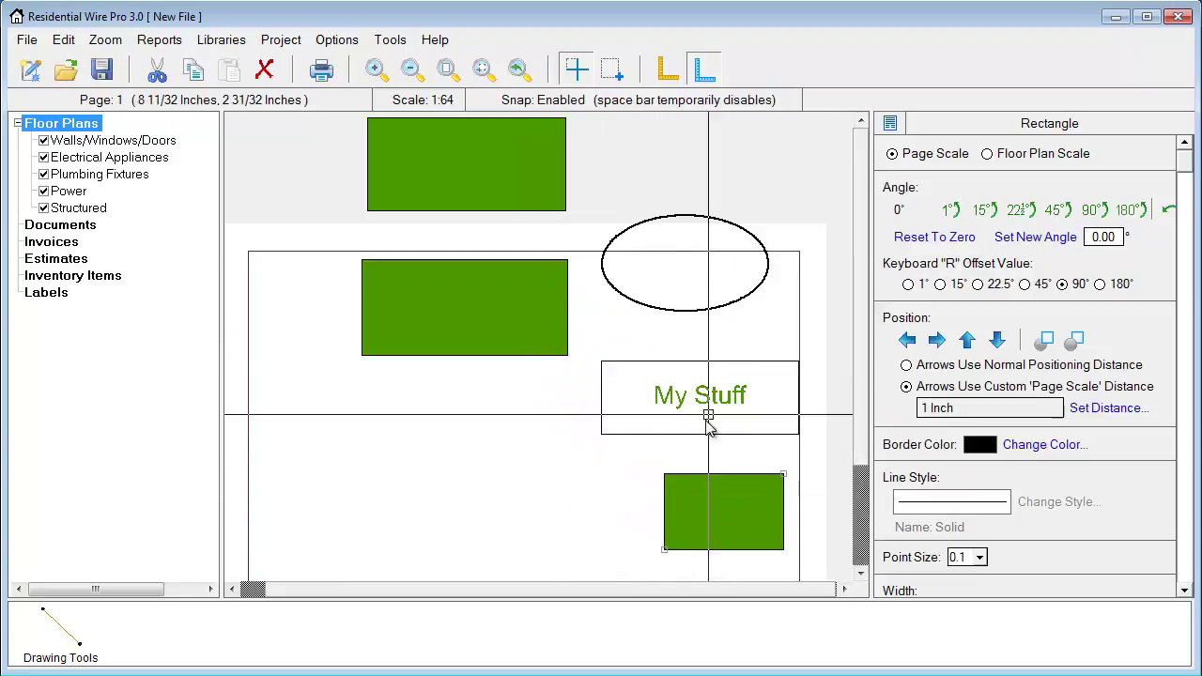
{"action": "left_click", "coordinate": [638, 528]}
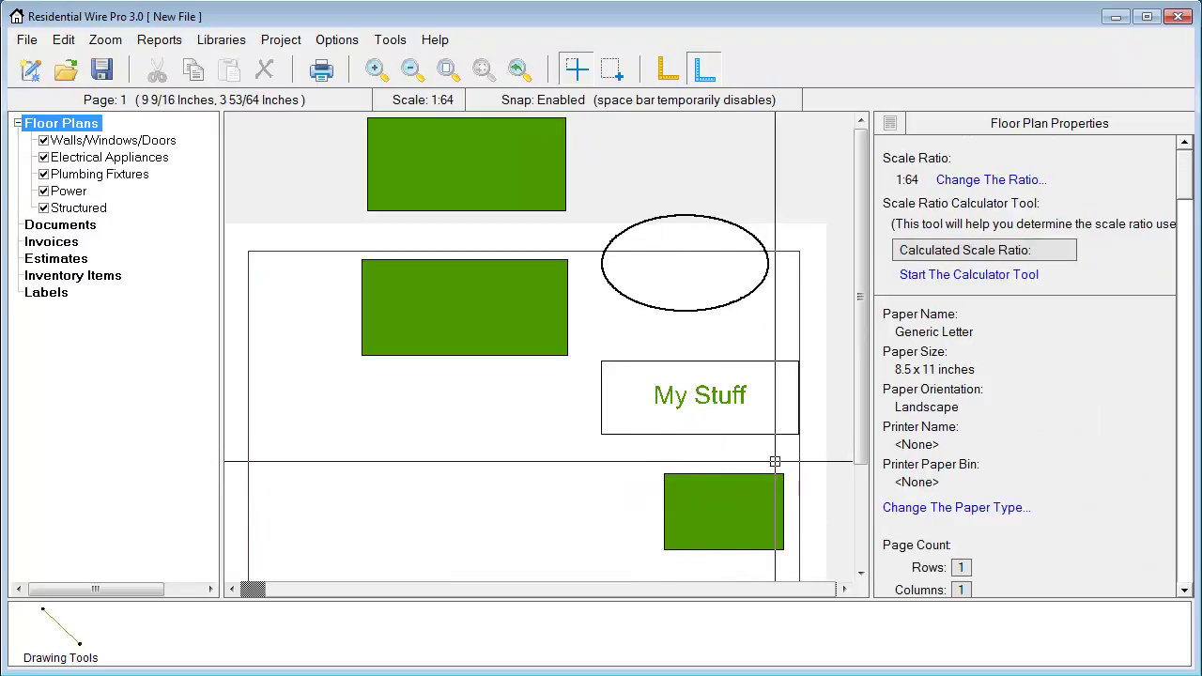
{"action": "left_click_drag", "start_coordinate": [474, 281], "coordinate": [372, 293]}
{"action": "left_click_drag", "start_coordinate": [470, 165], "coordinate": [365, 425]}
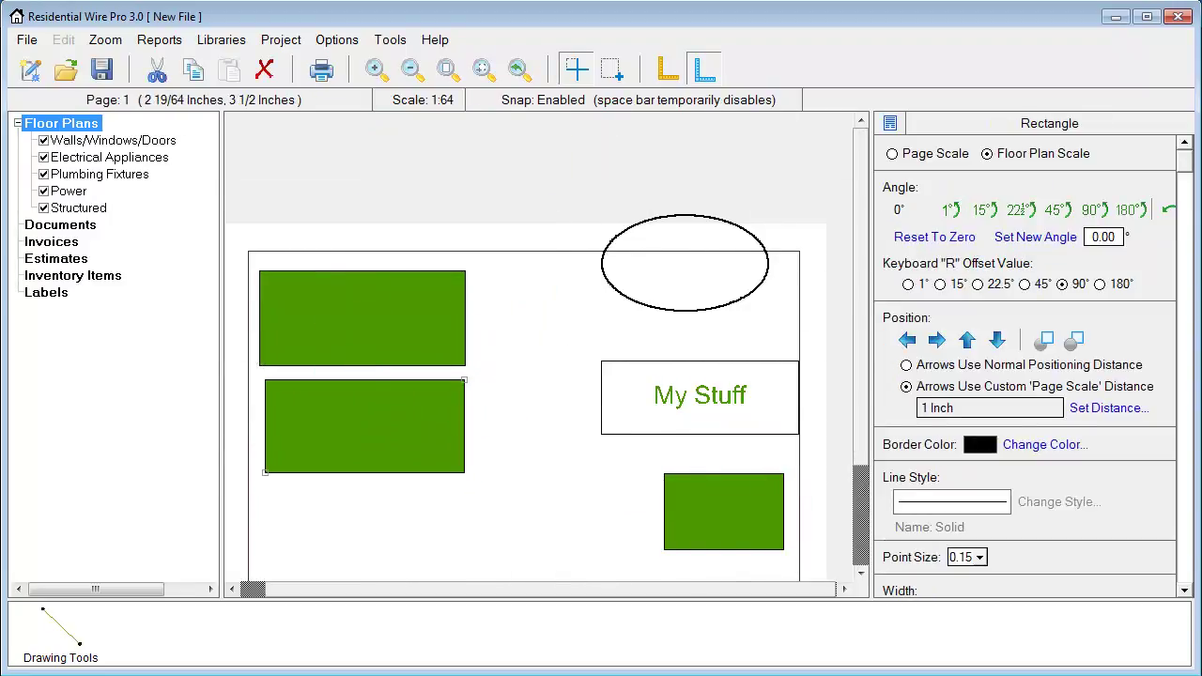
{"action": "left_click", "coordinate": [536, 363]}
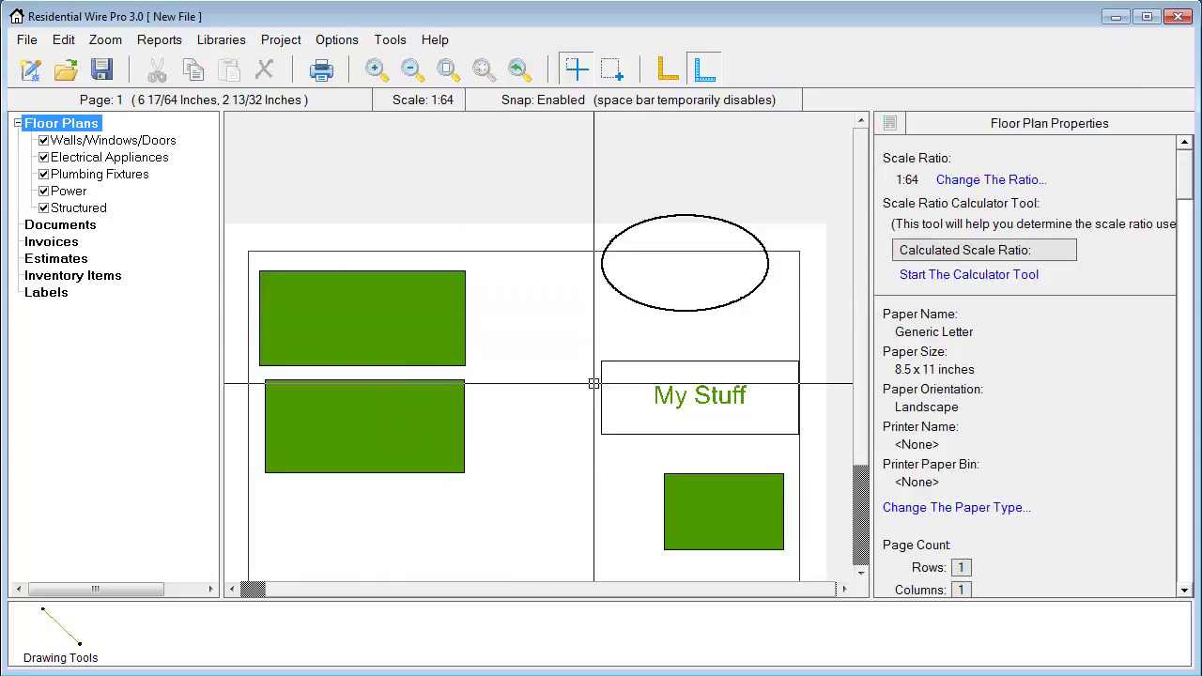
Set the drawing scale back to 1:96.
{"action": "left_click", "coordinate": [963, 184]}
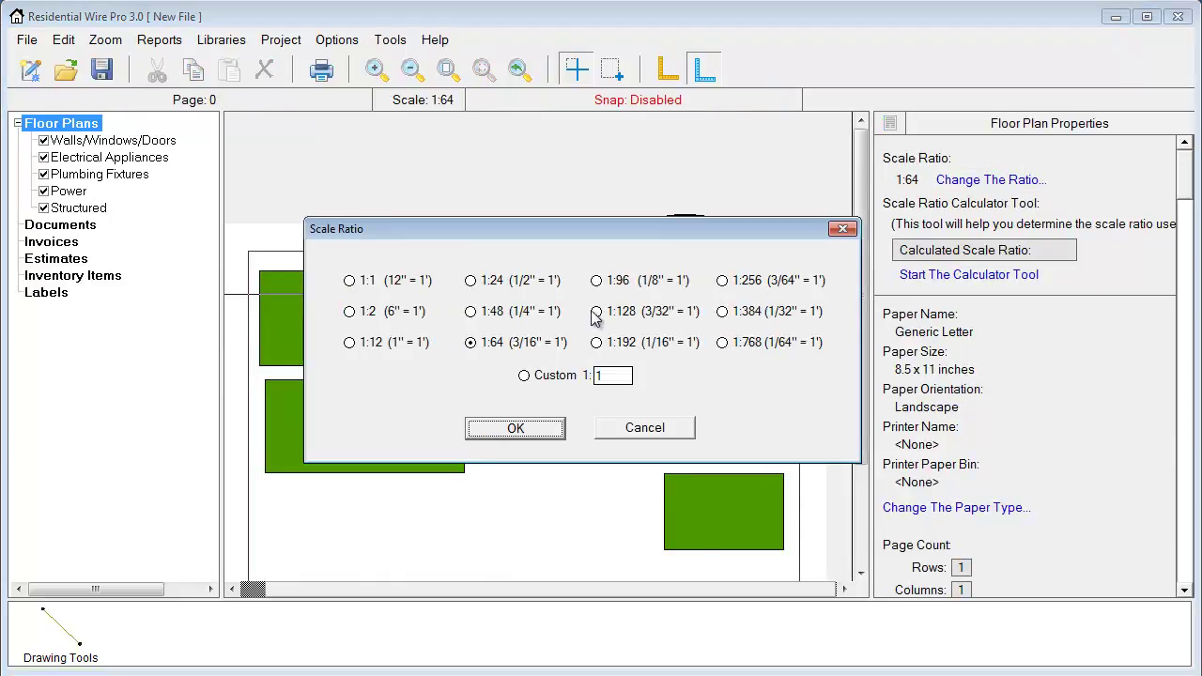
{"action": "left_click", "coordinate": [516, 428]}
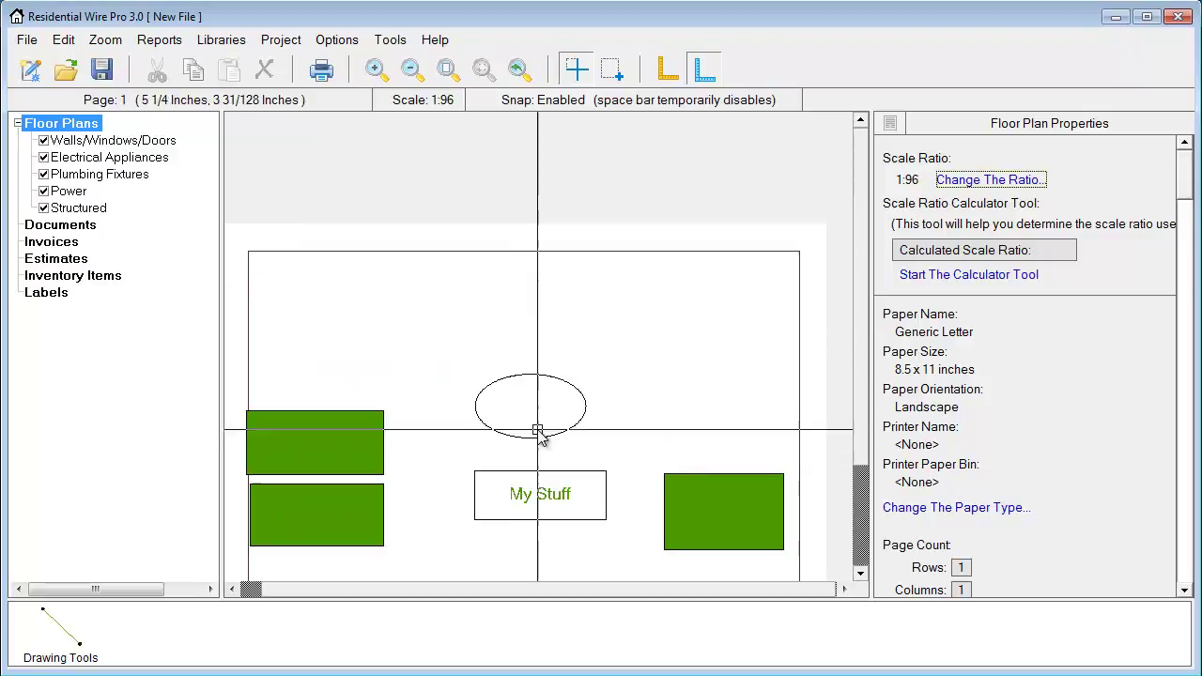
{"action": "scroll", "coordinate": [647, 376], "scroll_direction": "down", "scroll_amount": 3}
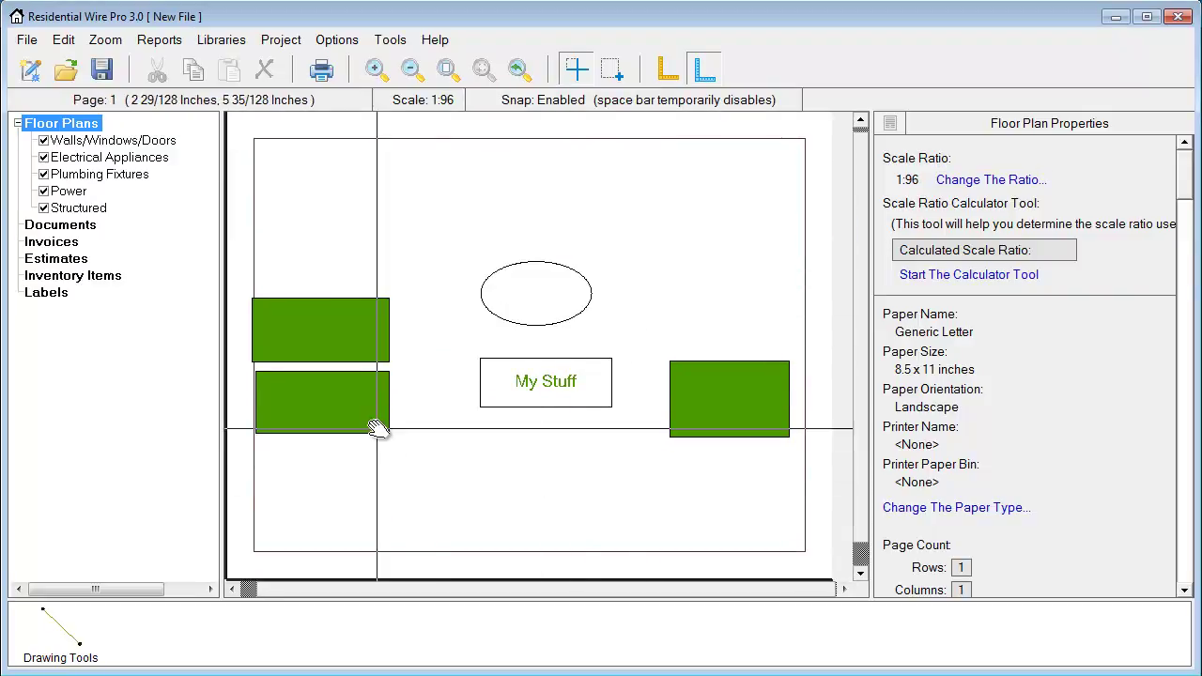
{"action": "left_click", "coordinate": [52, 634]}
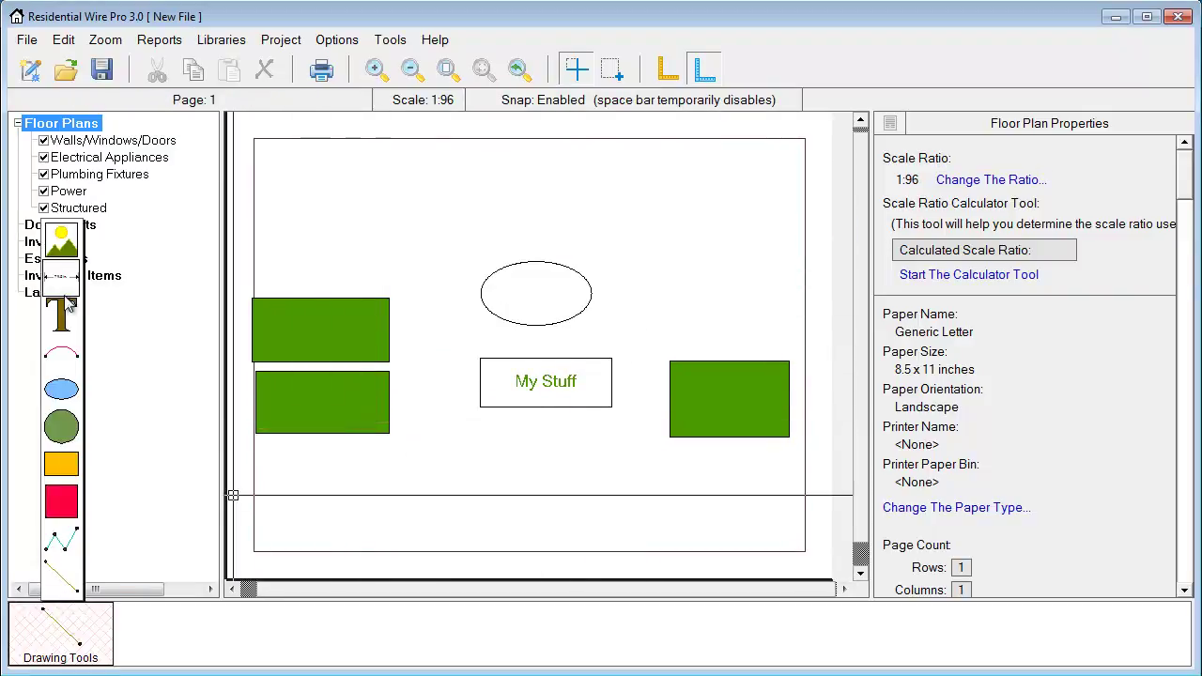
Insert color logo.jpg in a picture box and move it to the page's lower right.
{"action": "left_click", "coordinate": [70, 242]}
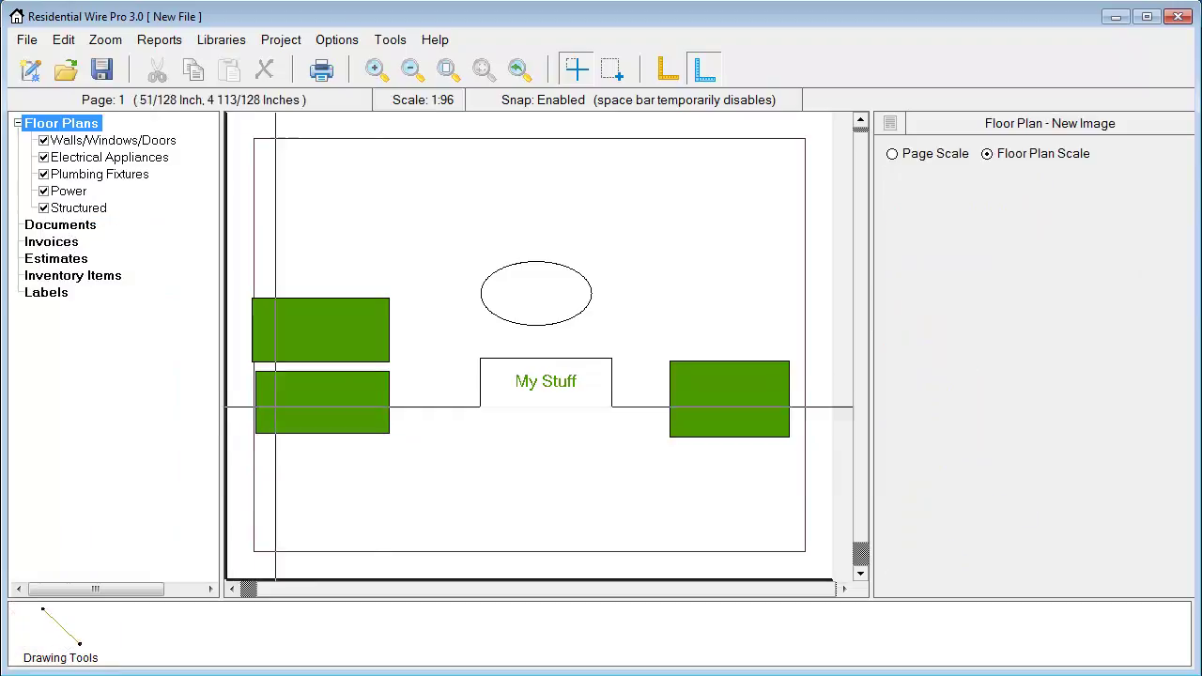
{"action": "left_click_drag", "start_coordinate": [444, 432], "coordinate": [538, 507]}
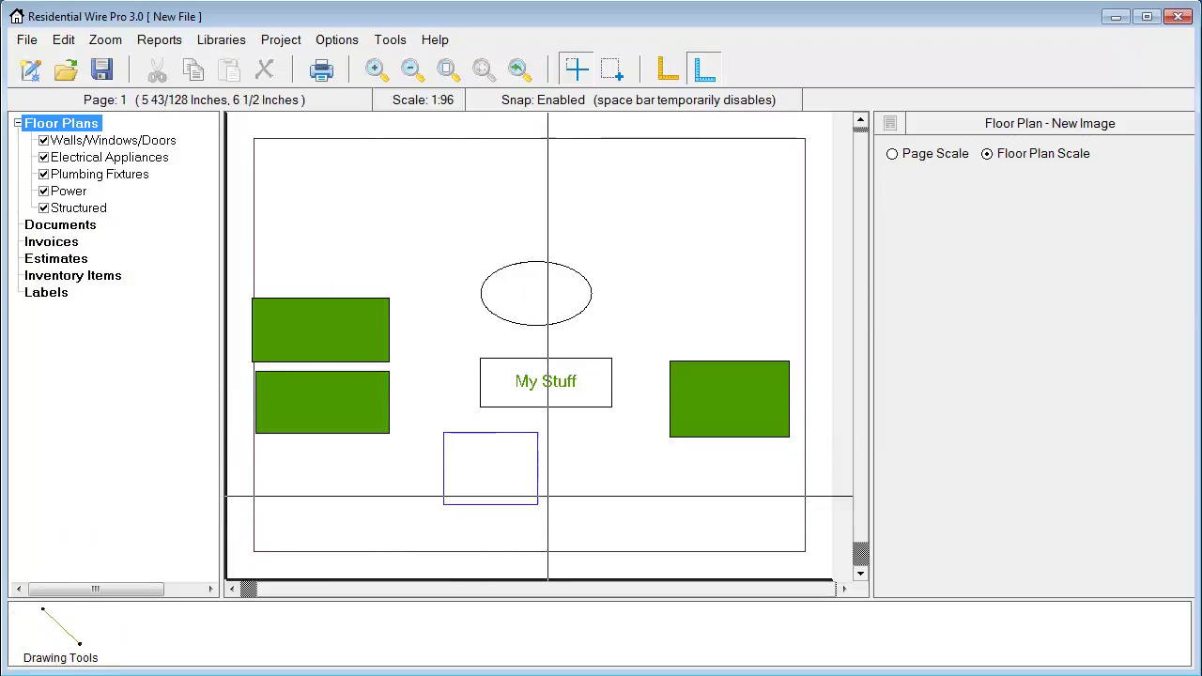
{"action": "right_click", "coordinate": [543, 468]}
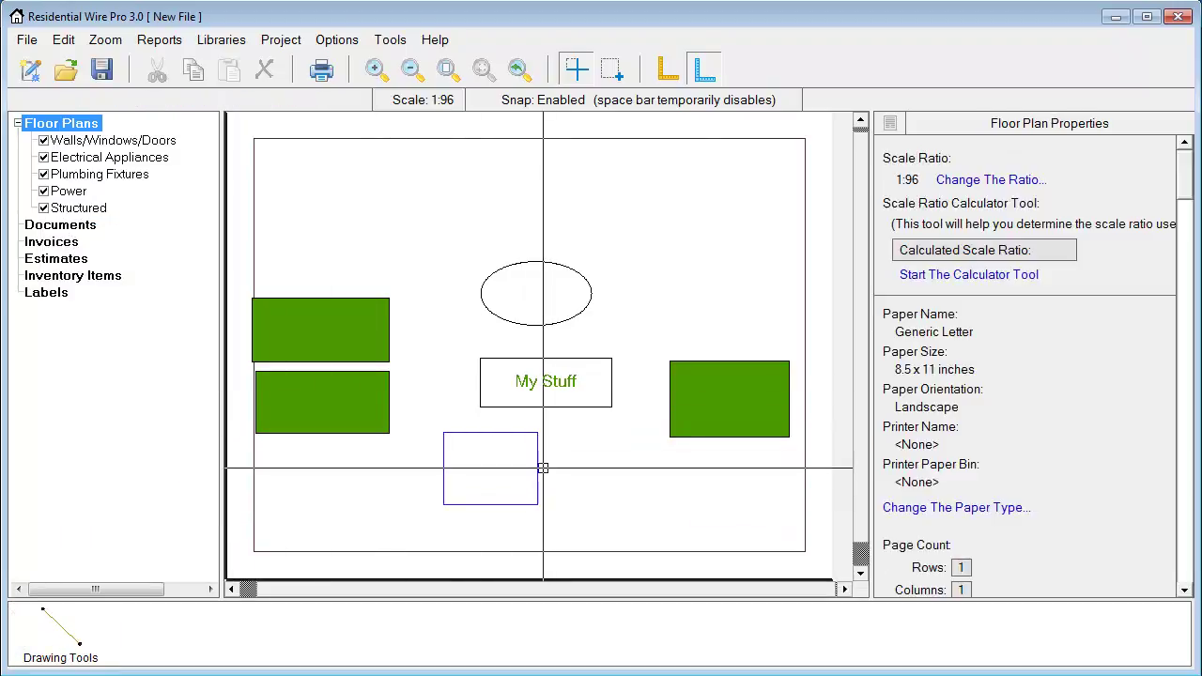
{"action": "left_click", "coordinate": [535, 471]}
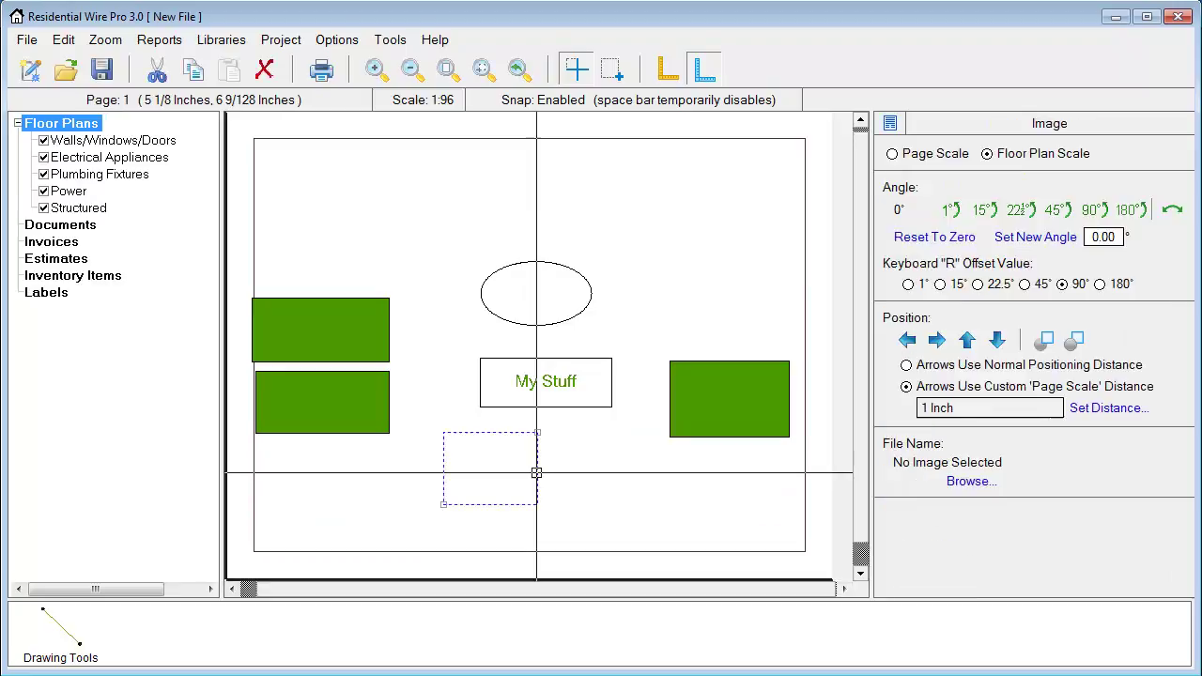
{"action": "left_click", "coordinate": [971, 482]}
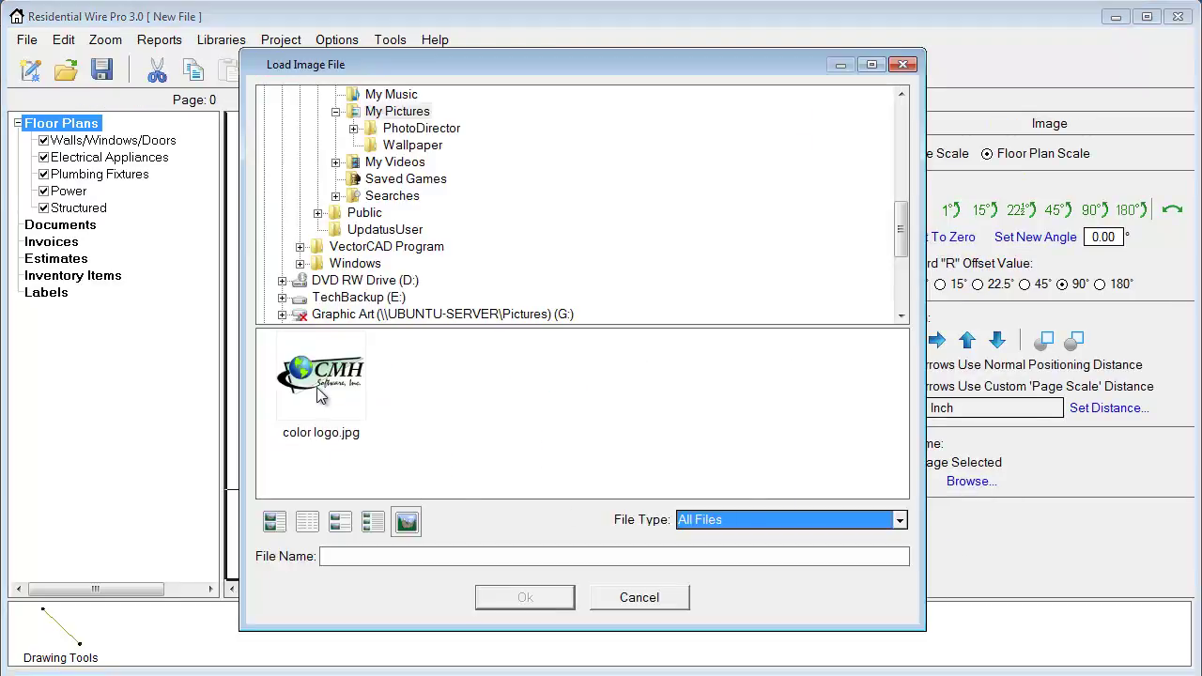
{"action": "left_click", "coordinate": [318, 394]}
{"action": "left_click", "coordinate": [526, 598]}
{"action": "left_click_drag", "start_coordinate": [494, 486], "coordinate": [749, 526]}
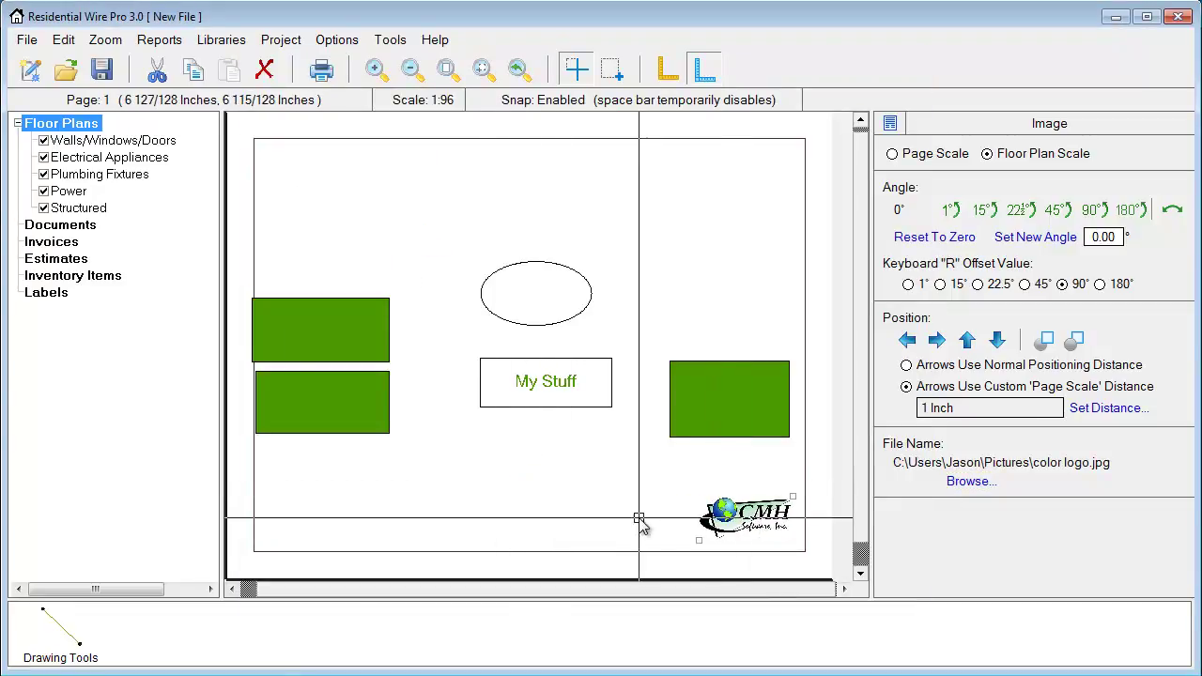
{"action": "left_click", "coordinate": [639, 517]}
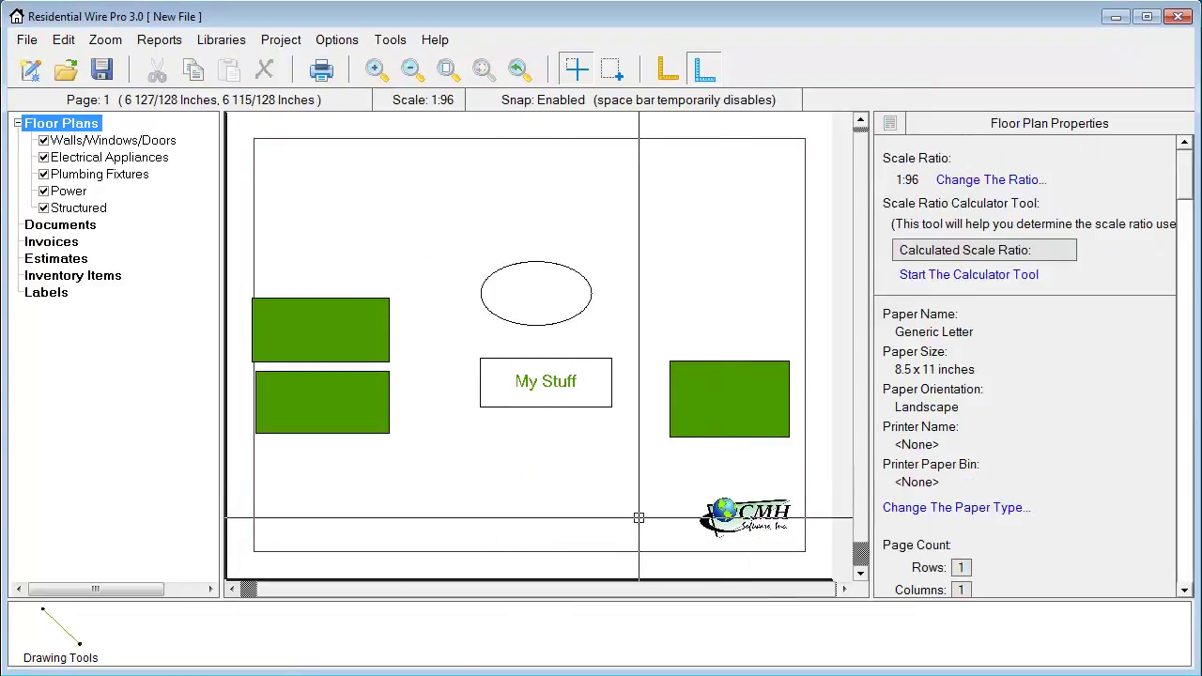
{"action": "scroll", "coordinate": [507, 489], "scroll_direction": "up", "scroll_amount": 4}
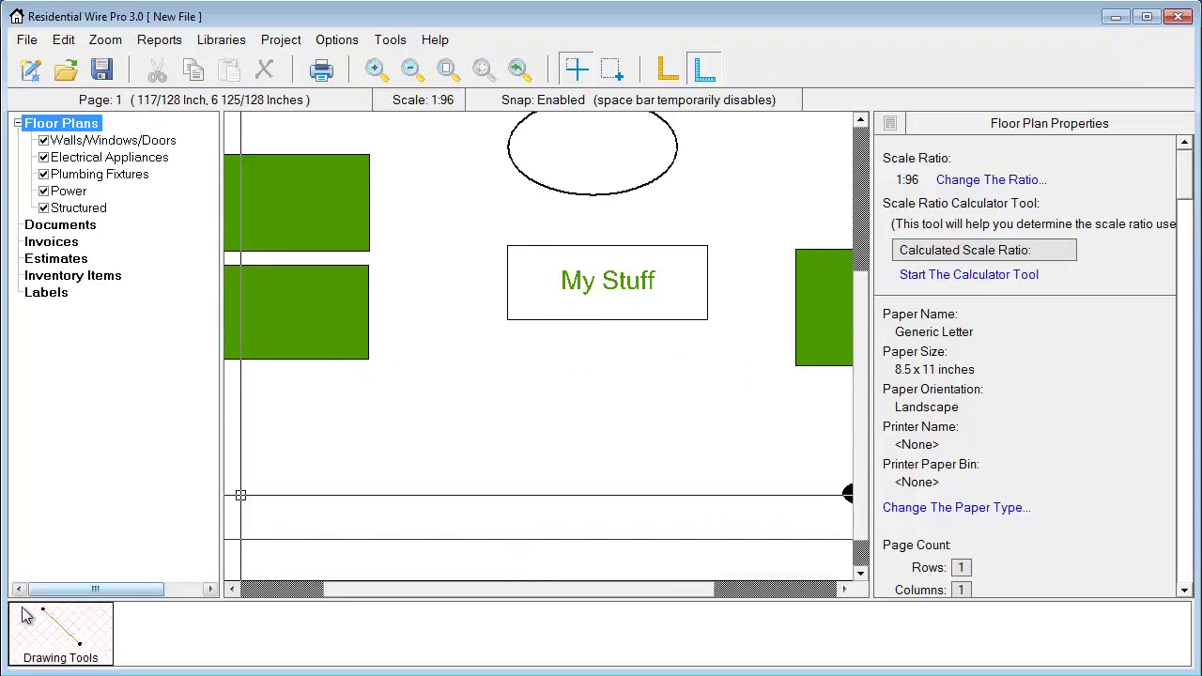
Draw a closed green 45°-snap polyline shape with its top-right corner cut at an angle.
{"action": "left_click", "coordinate": [31, 642]}
{"action": "mouse_move", "coordinate": [58, 546]}
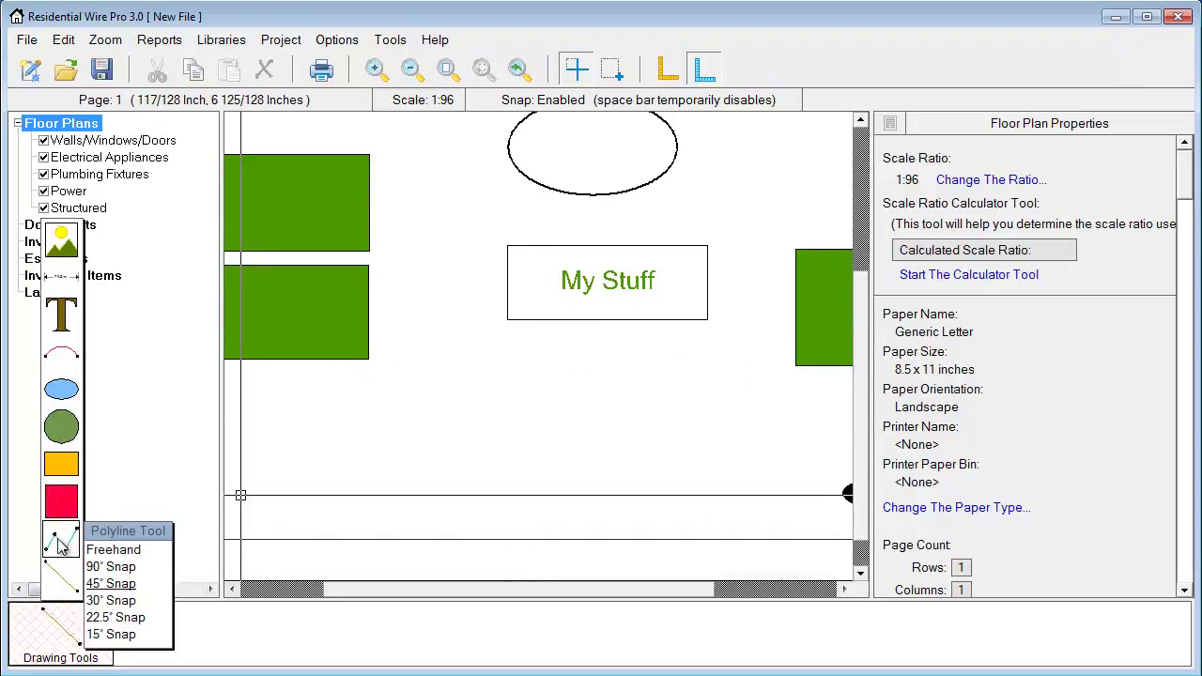
{"action": "left_click", "coordinate": [111, 583]}
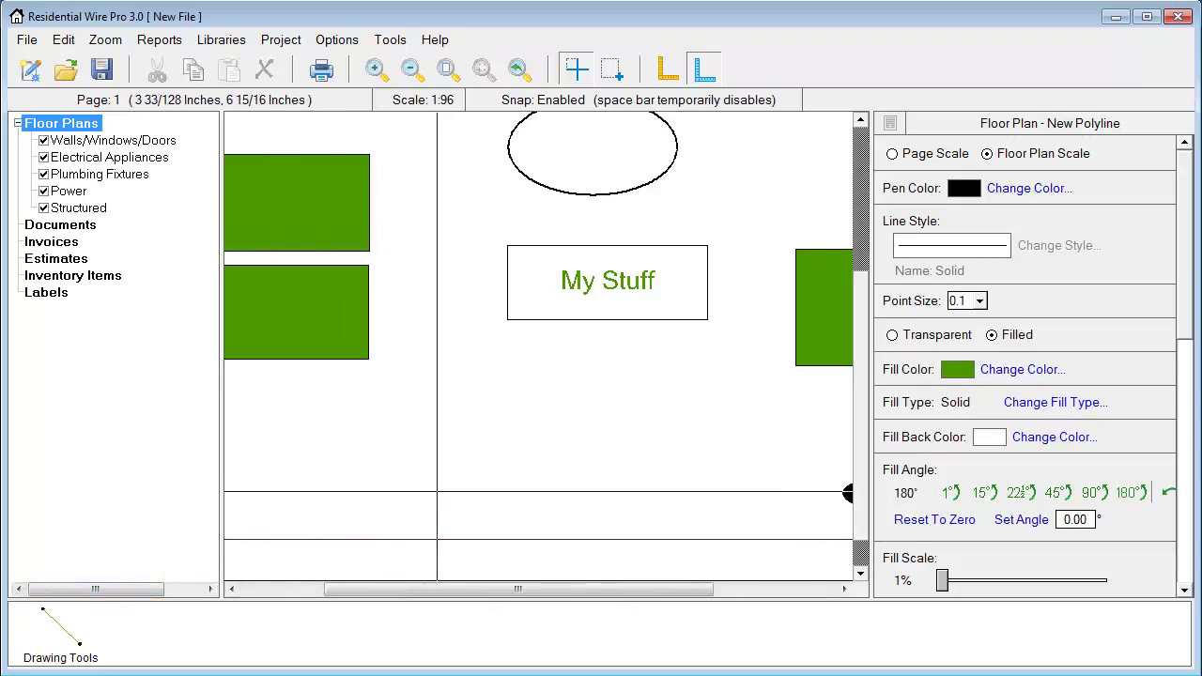
{"action": "left_click", "coordinate": [436, 491]}
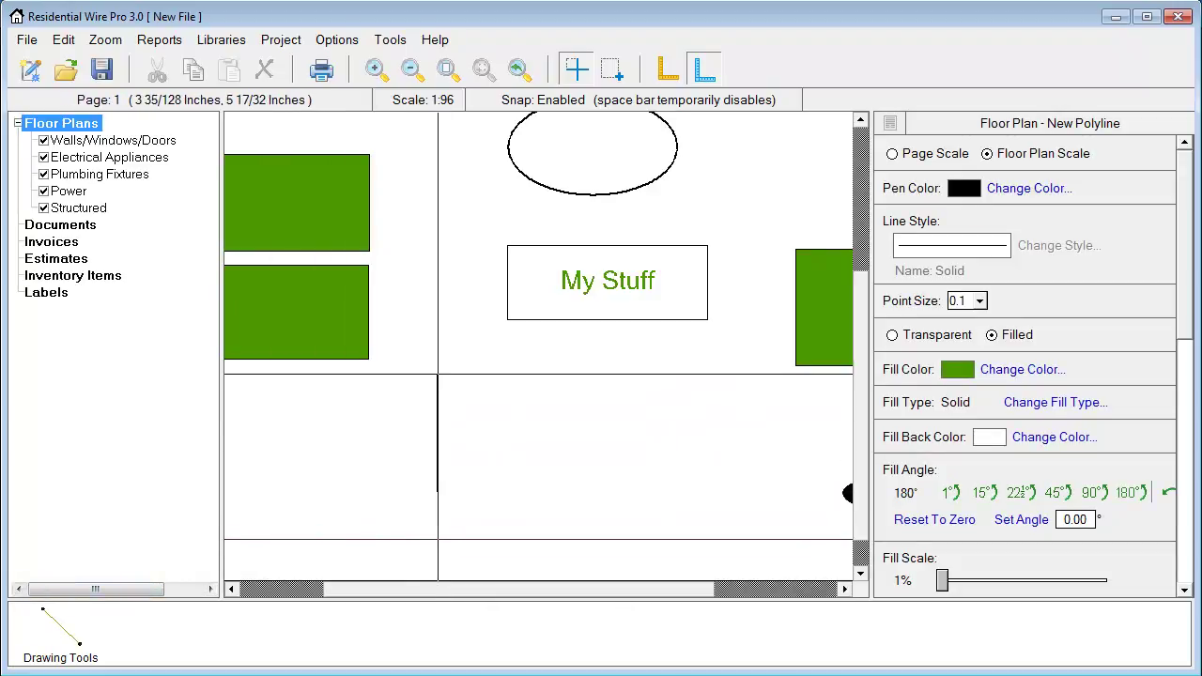
{"action": "left_click", "coordinate": [437, 372]}
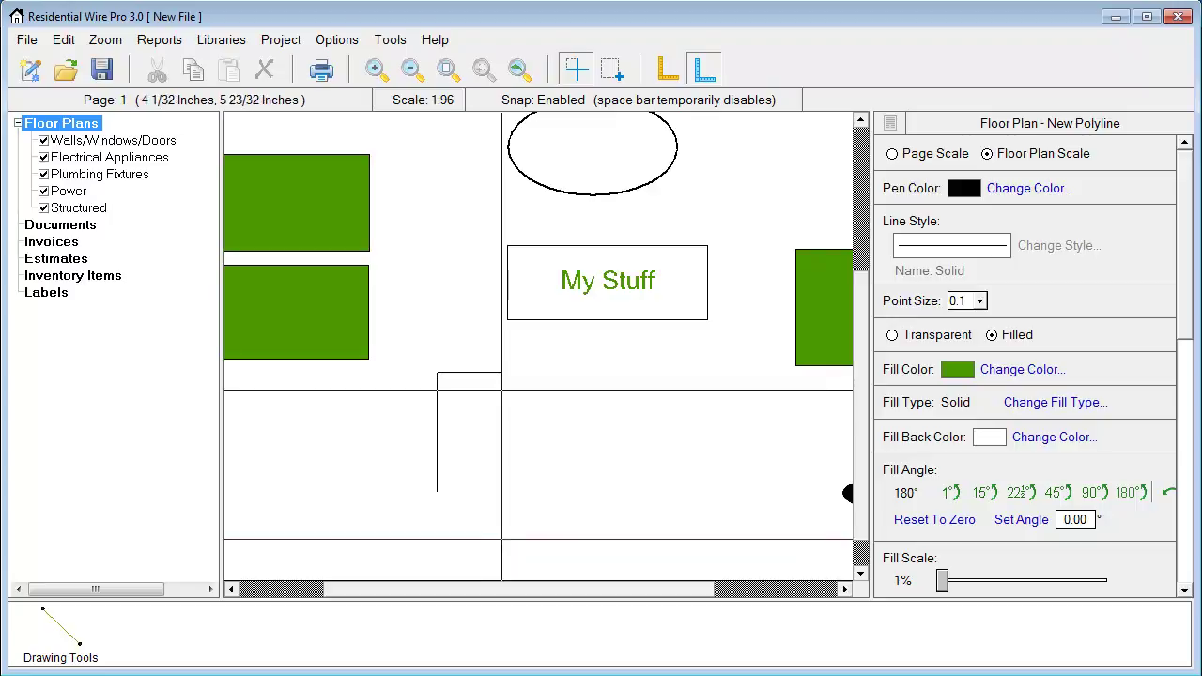
{"action": "left_click", "coordinate": [512, 372]}
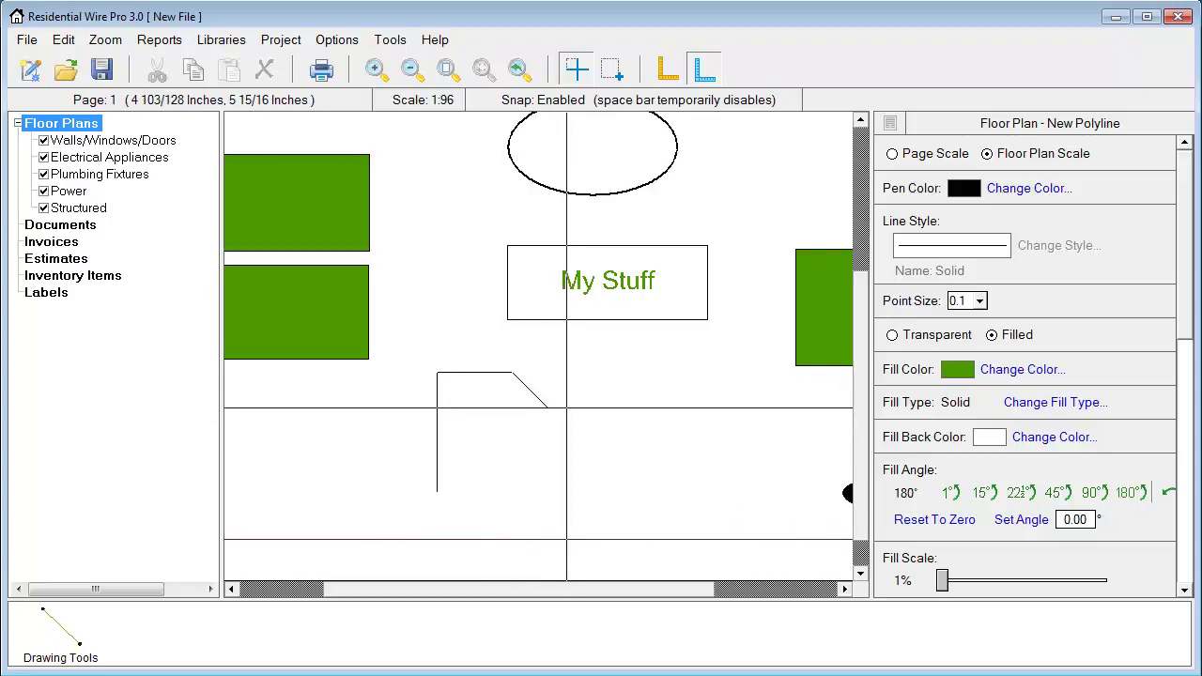
{"action": "left_click", "coordinate": [562, 421]}
{"action": "left_click", "coordinate": [563, 492]}
{"action": "left_click", "coordinate": [437, 492]}
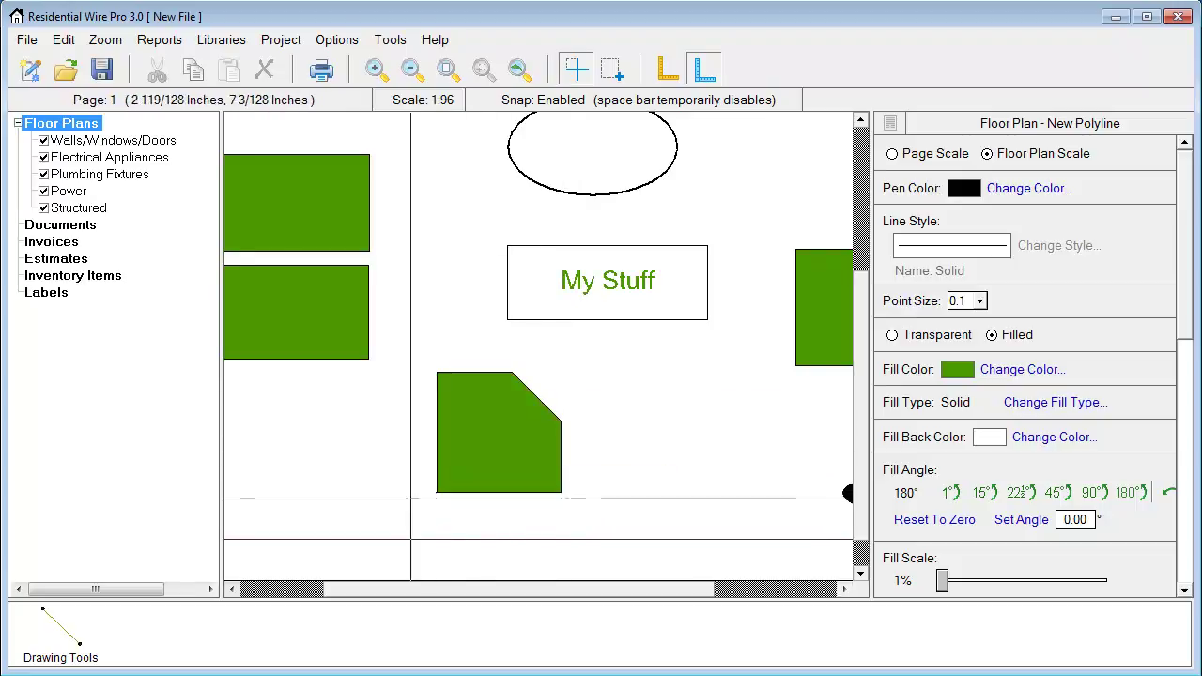
{"action": "right_click", "coordinate": [612, 448]}
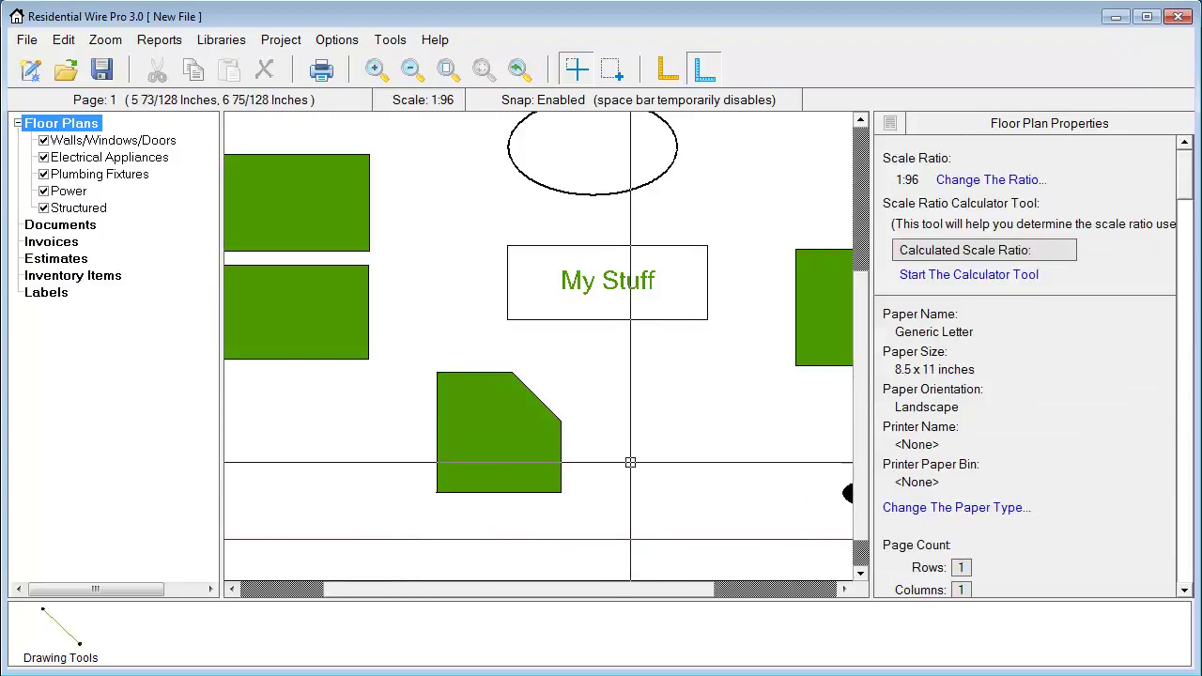
{"action": "scroll", "coordinate": [654, 422], "scroll_direction": "up", "scroll_amount": 4}
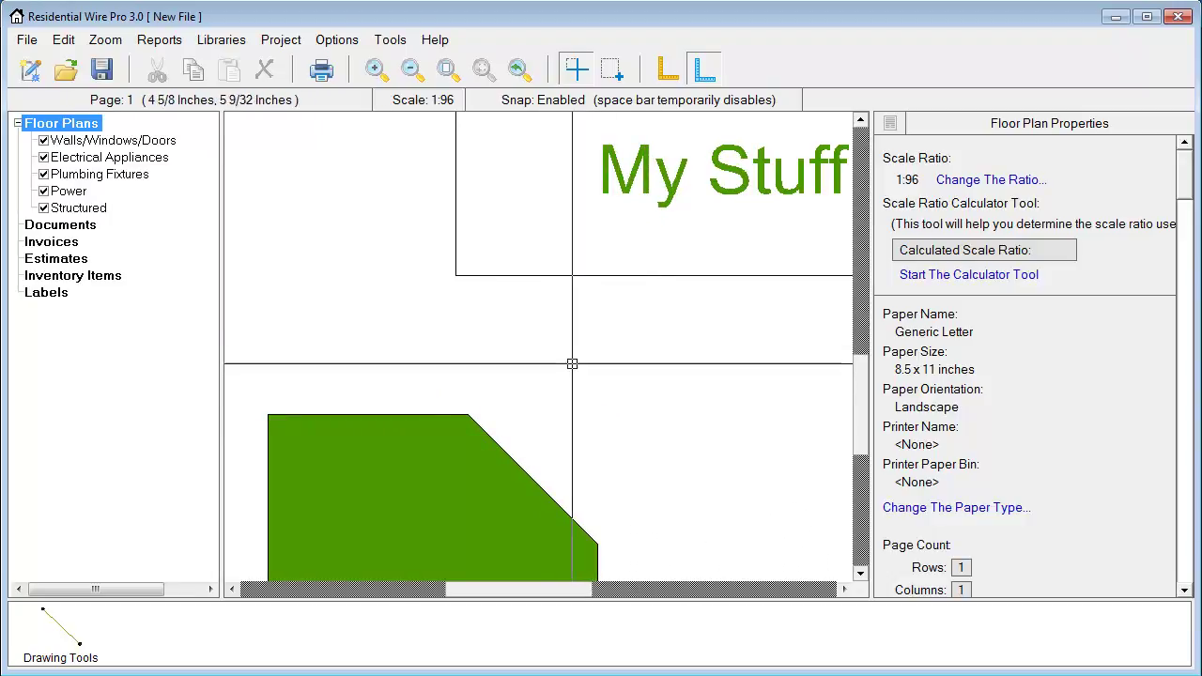
Select the floor plan ruler and turn on Display Grid.
{"action": "scroll", "coordinate": [437, 397], "scroll_direction": "down", "scroll_amount": 3}
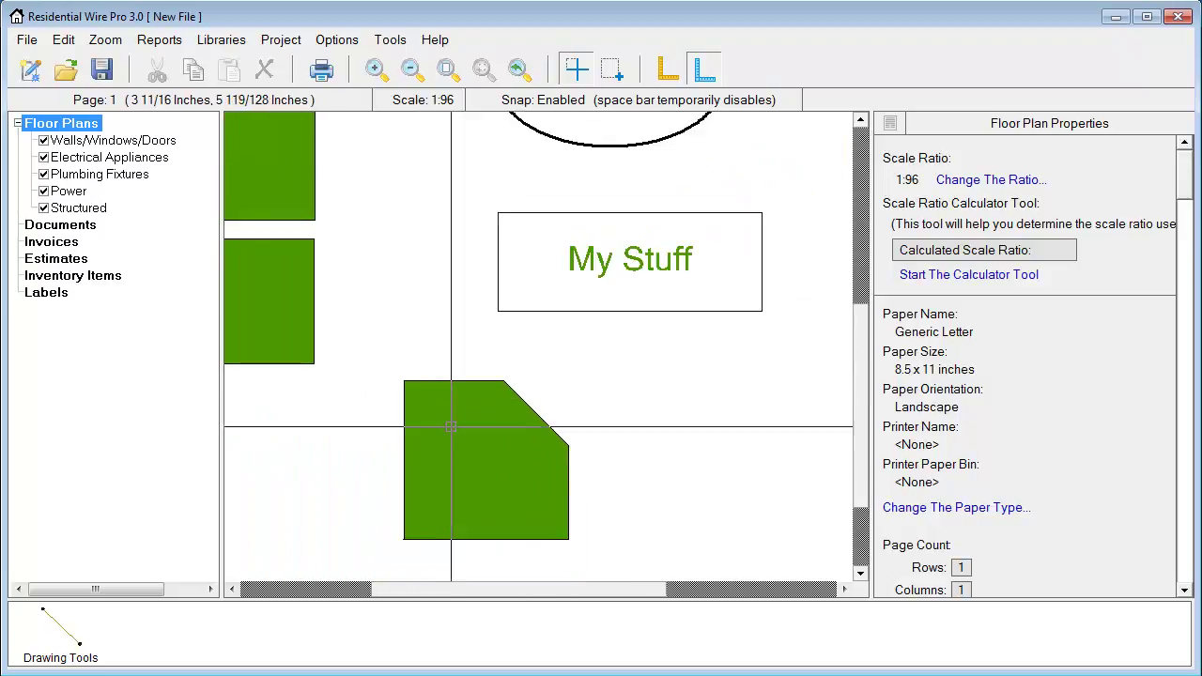
{"action": "middle_click_drag", "start_coordinate": [450, 422], "coordinate": [510, 383]}
{"action": "scroll", "coordinate": [510, 383], "scroll_direction": "up", "scroll_amount": 3}
{"action": "left_click", "coordinate": [269, 375]}
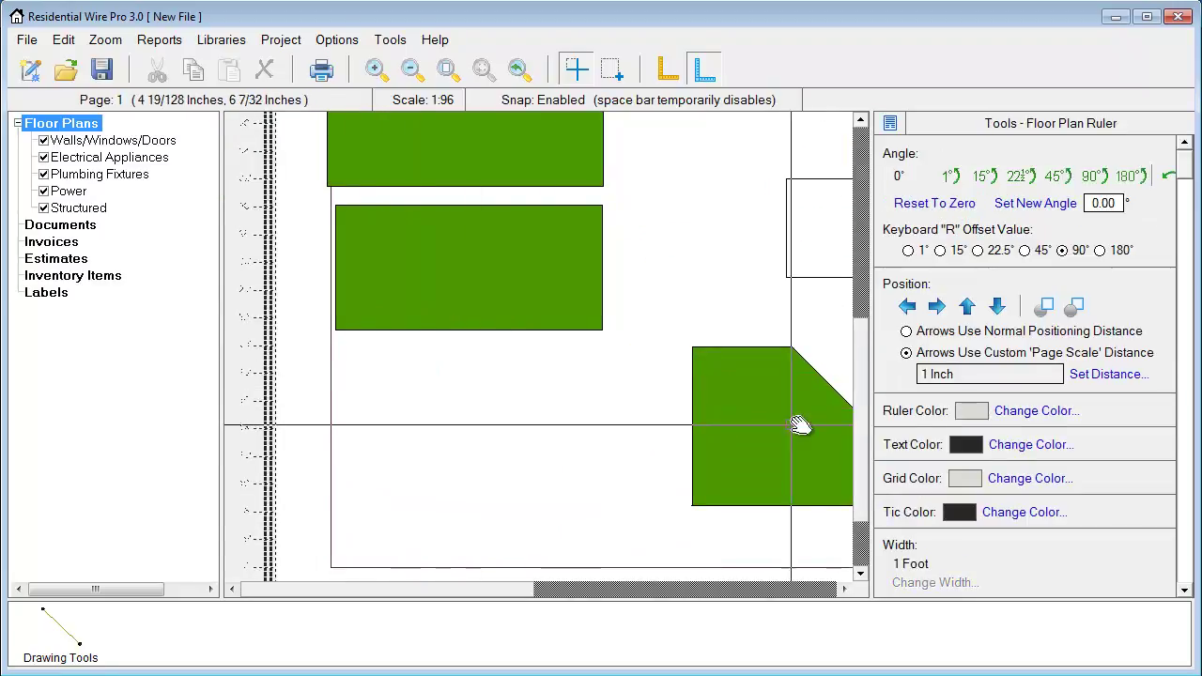
{"action": "left_click_drag", "start_coordinate": [1181, 180], "coordinate": [1185, 582]}
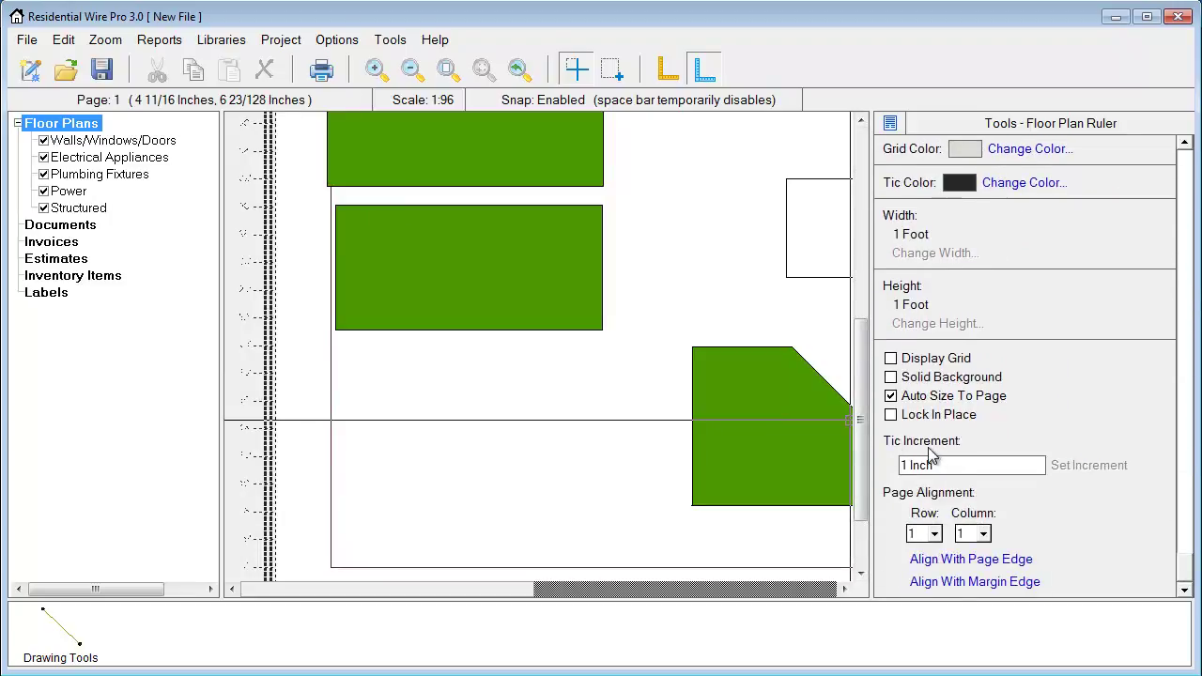
{"action": "left_click", "coordinate": [890, 358]}
Set the ruler's tic increment to 4".
{"action": "scroll", "coordinate": [584, 457], "scroll_direction": "down", "scroll_amount": 2}
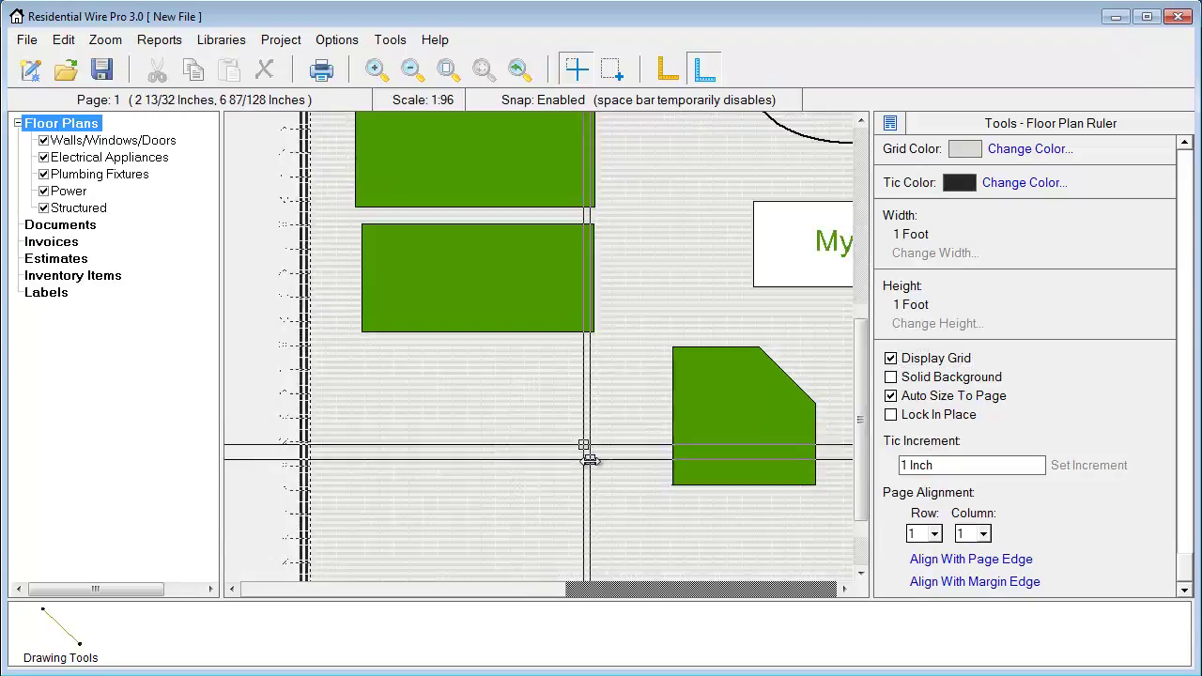
{"action": "scroll", "coordinate": [585, 465], "scroll_direction": "up", "scroll_amount": 5}
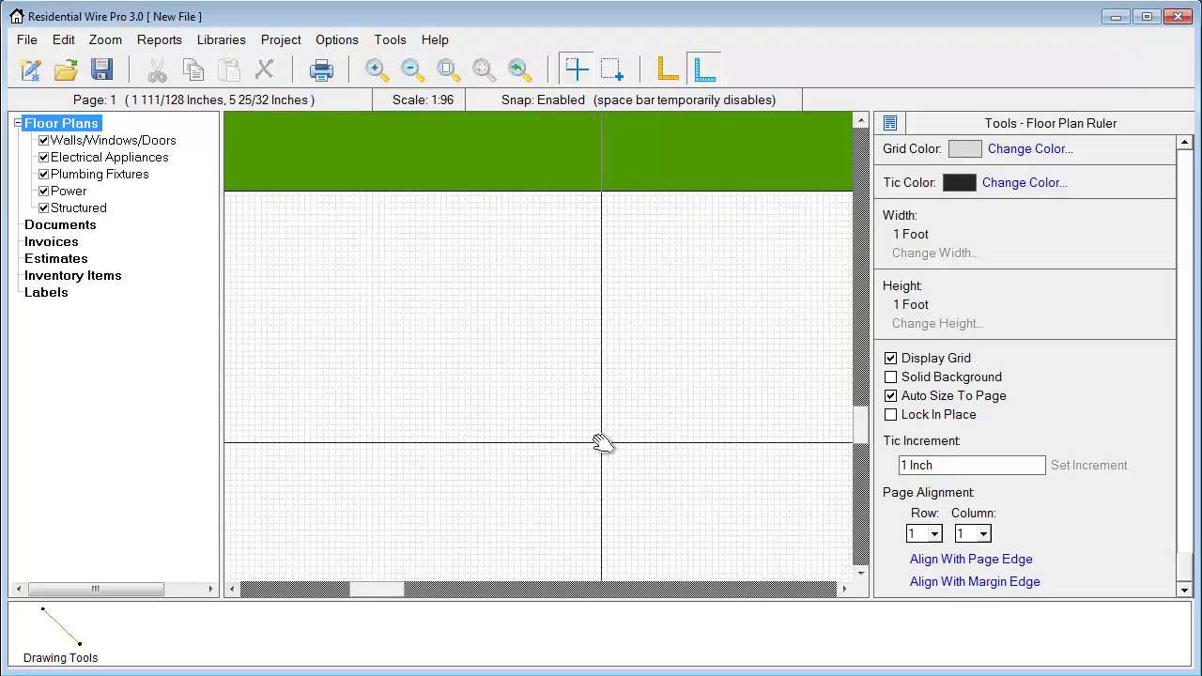
{"action": "left_click", "coordinate": [962, 466]}
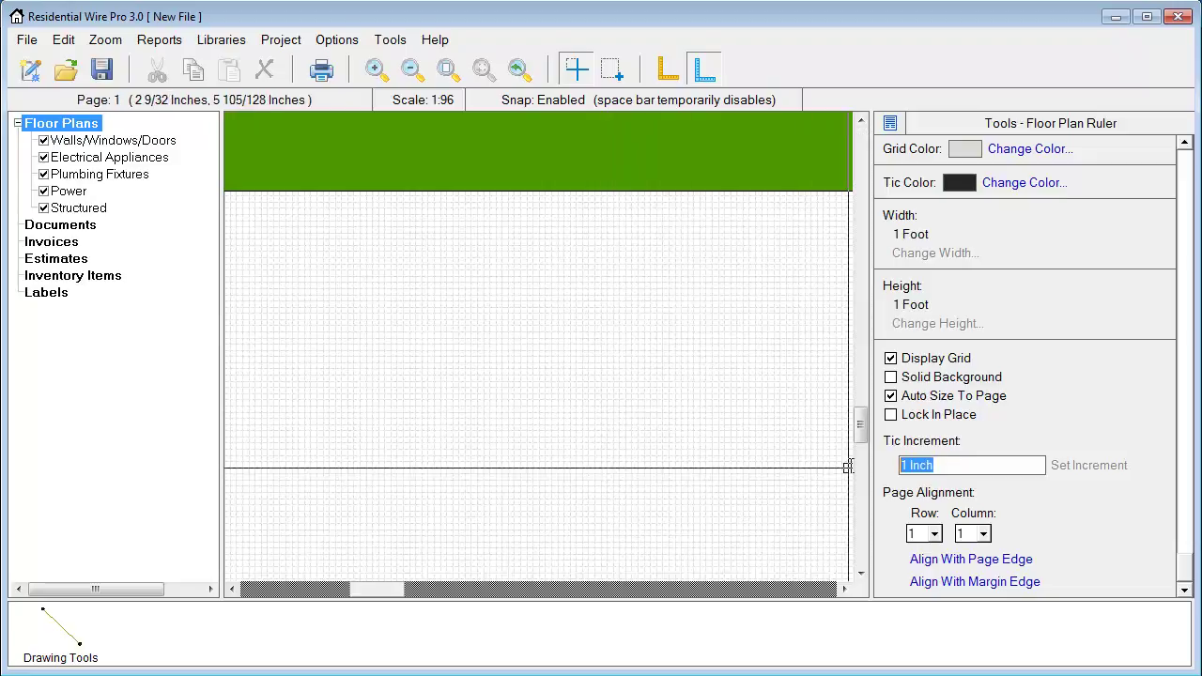
{"action": "type", "text": "4"}
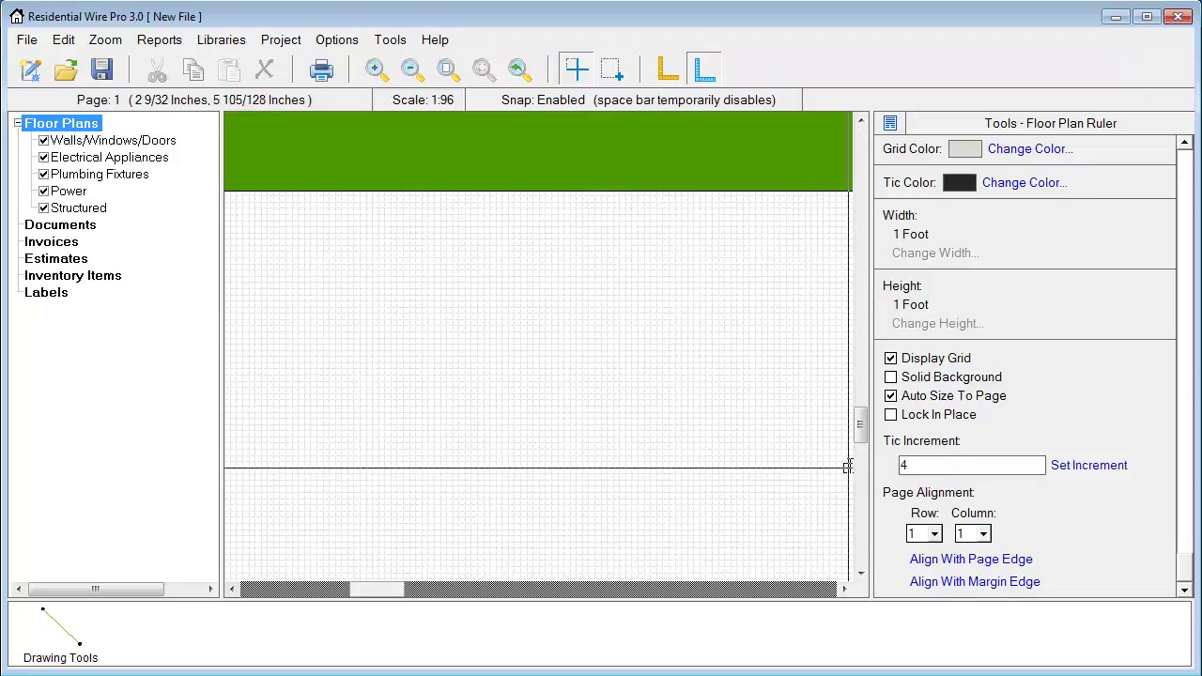
{"action": "type", "text": "\""}
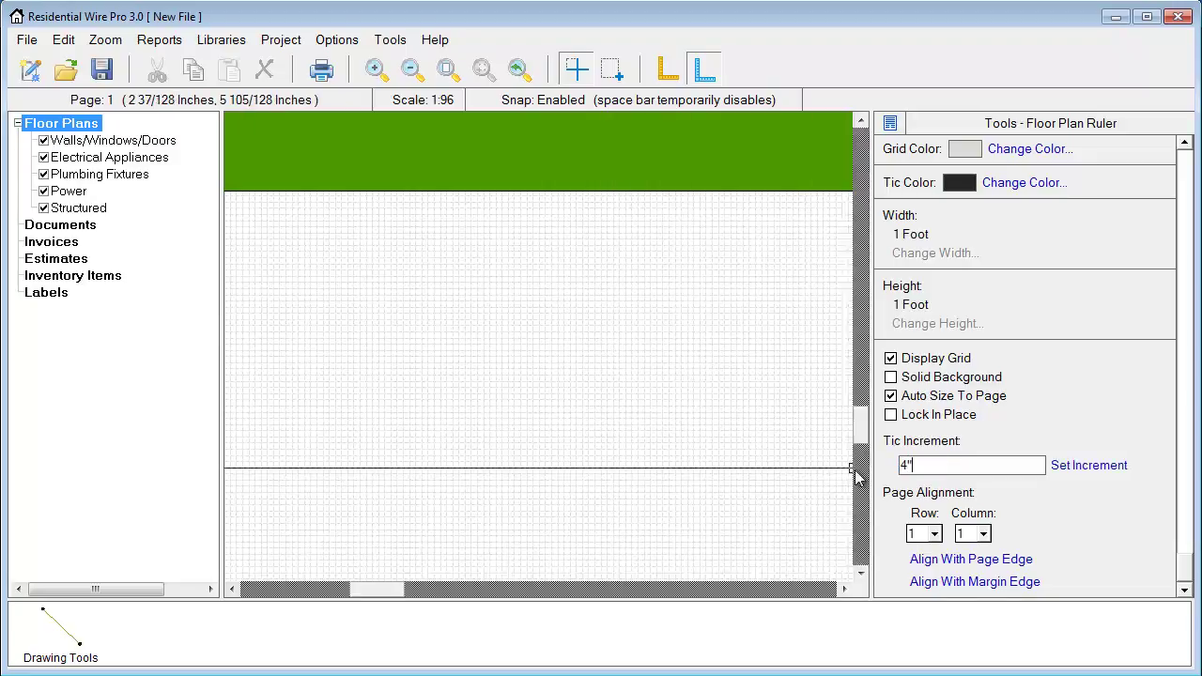
{"action": "left_click", "coordinate": [1067, 467]}
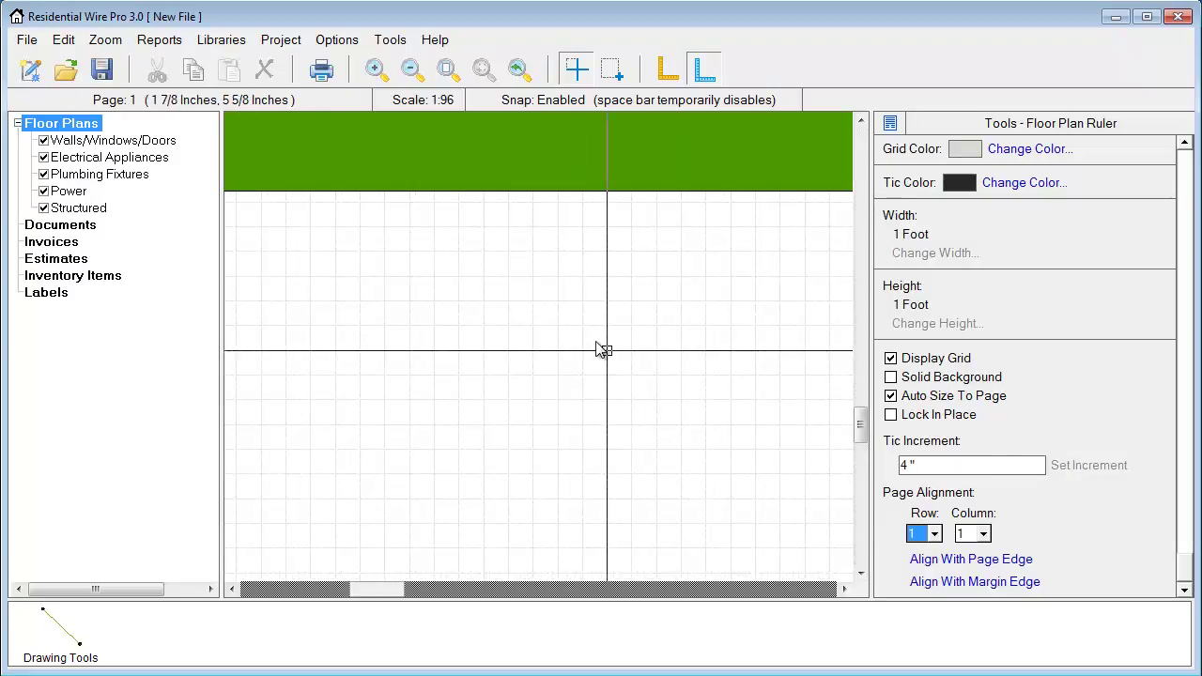
{"action": "left_click_drag", "start_coordinate": [657, 420], "coordinate": [535, 375]}
Open the Drawing sample.vdf site plan, discarding unsaved changes to the current plan.
{"action": "left_click", "coordinate": [27, 39]}
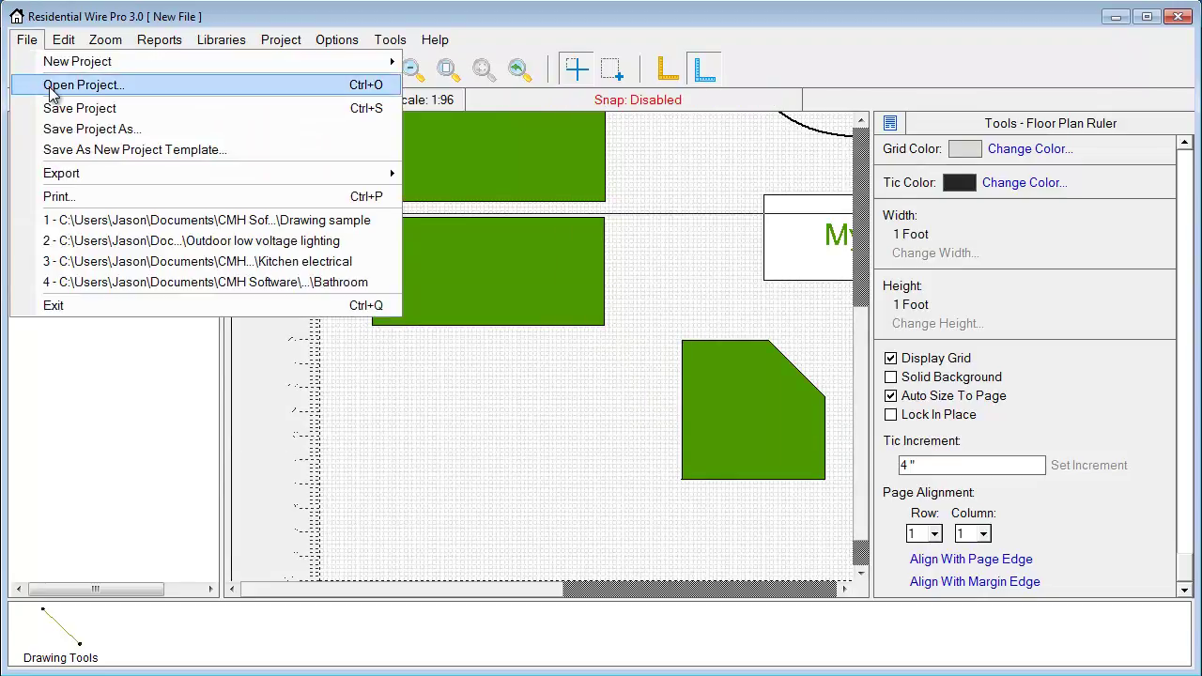
{"action": "left_click", "coordinate": [54, 84]}
{"action": "left_click", "coordinate": [579, 403]}
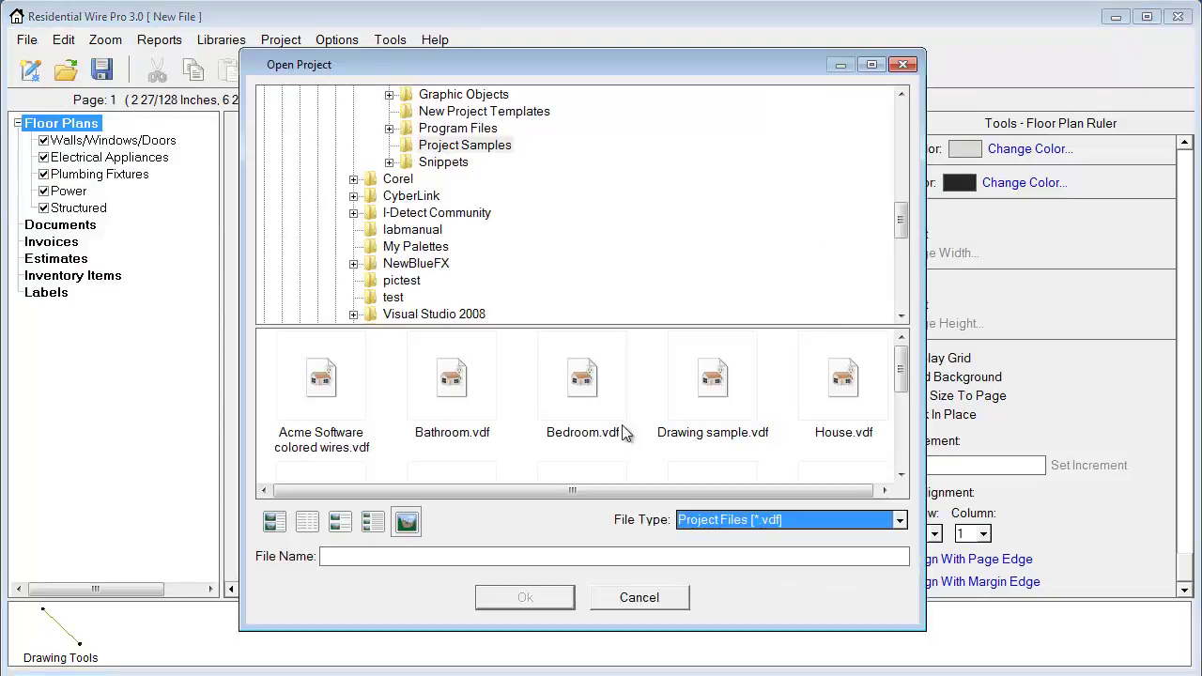
{"action": "left_click", "coordinate": [709, 390]}
{"action": "left_click", "coordinate": [531, 598]}
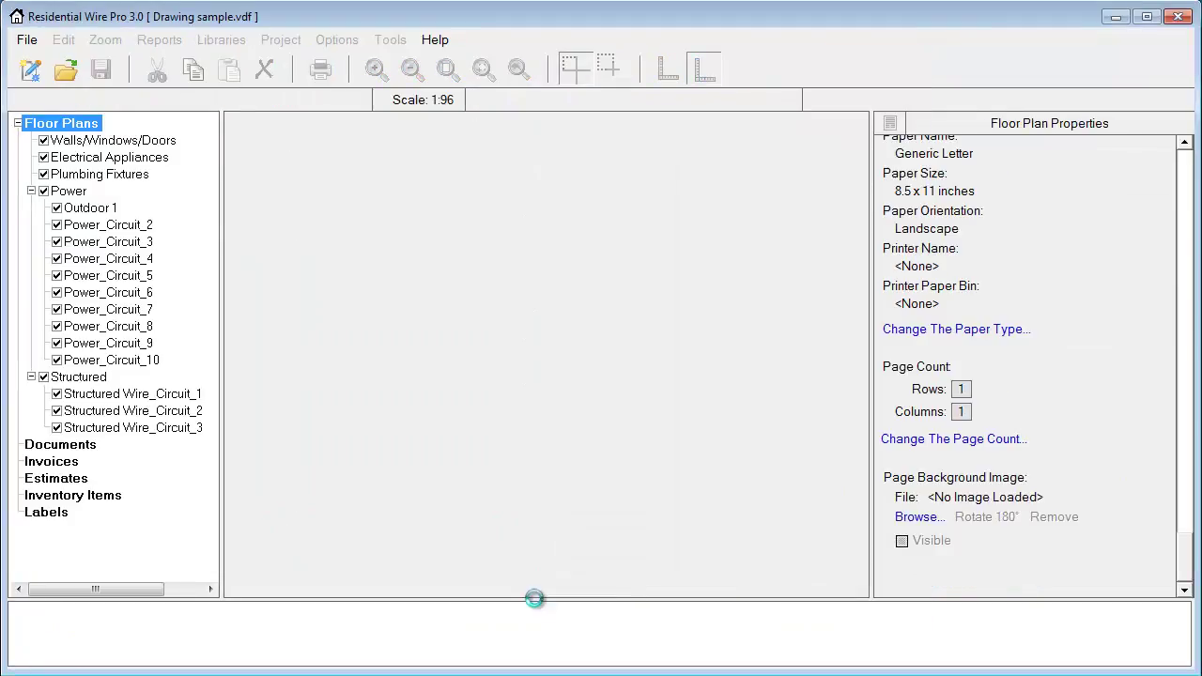
Zoom in and pan the view to an empty grid area below the house.
{"action": "scroll", "coordinate": [578, 423], "scroll_direction": "up", "scroll_amount": 3}
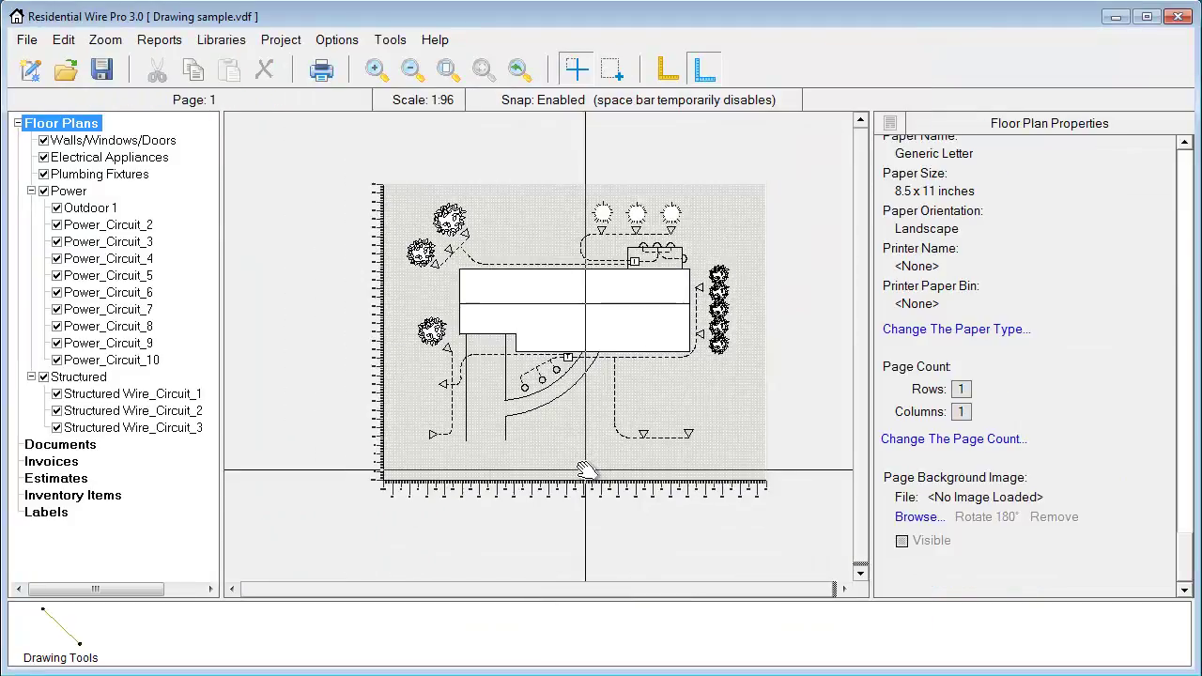
{"action": "scroll", "coordinate": [590, 462], "scroll_direction": "up", "scroll_amount": 2}
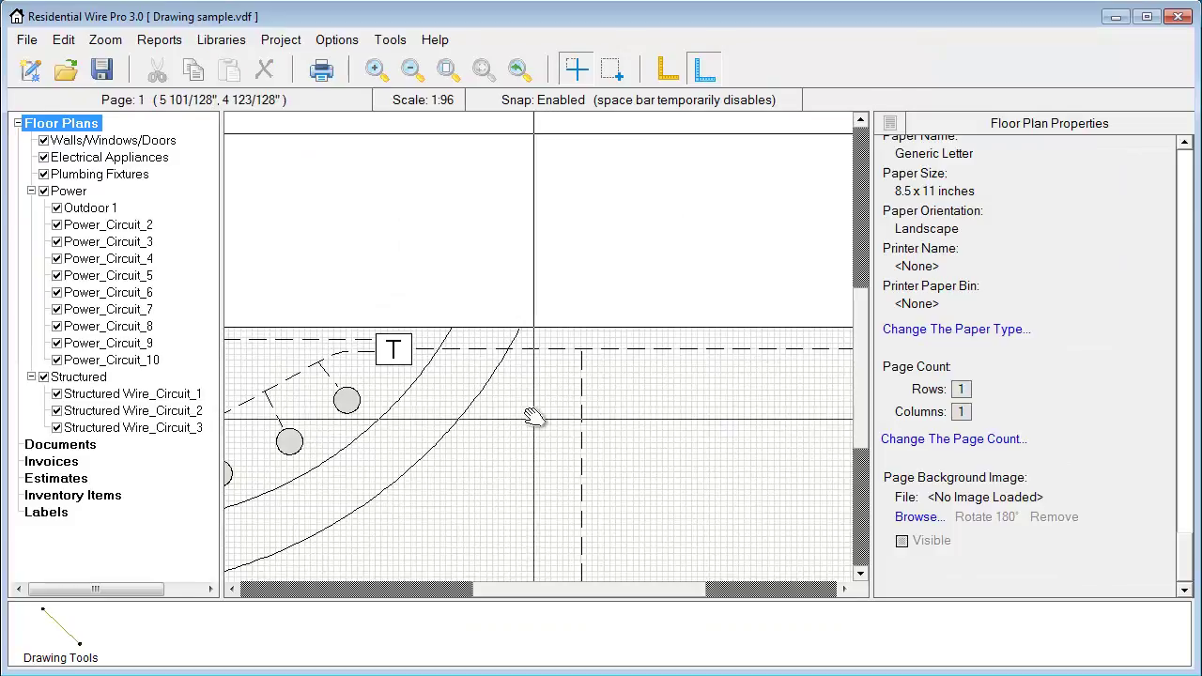
{"action": "middle_click_drag", "start_coordinate": [523, 418], "coordinate": [813, 434]}
{"action": "middle_click_drag", "start_coordinate": [246, 376], "coordinate": [439, 413]}
{"action": "left_click", "coordinate": [240, 394]}
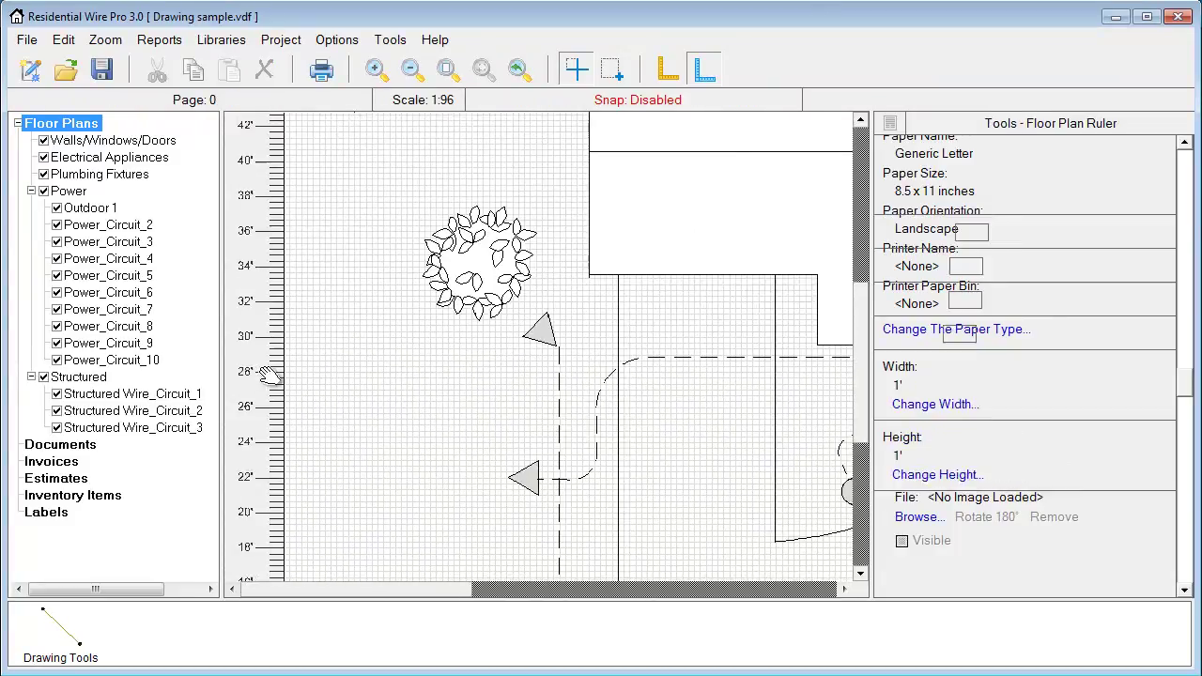
{"action": "middle_click_drag", "start_coordinate": [253, 395], "coordinate": [270, 380]}
{"action": "left_click_drag", "start_coordinate": [1184, 380], "coordinate": [1191, 556]}
{"action": "mouse_move", "coordinate": [692, 469]}
{"action": "middle_mouse_down"}
{"action": "mouse_move", "coordinate": [676, 445]}
{"action": "mouse_move", "coordinate": [322, 345]}
{"action": "middle_mouse_up"}
{"action": "mouse_move", "coordinate": [743, 375]}
{"action": "middle_mouse_down"}
{"action": "mouse_move", "coordinate": [638, 349]}
{"action": "mouse_move", "coordinate": [513, 397]}
{"action": "middle_mouse_up"}
{"action": "middle_click_drag", "start_coordinate": [614, 433], "coordinate": [586, 441]}
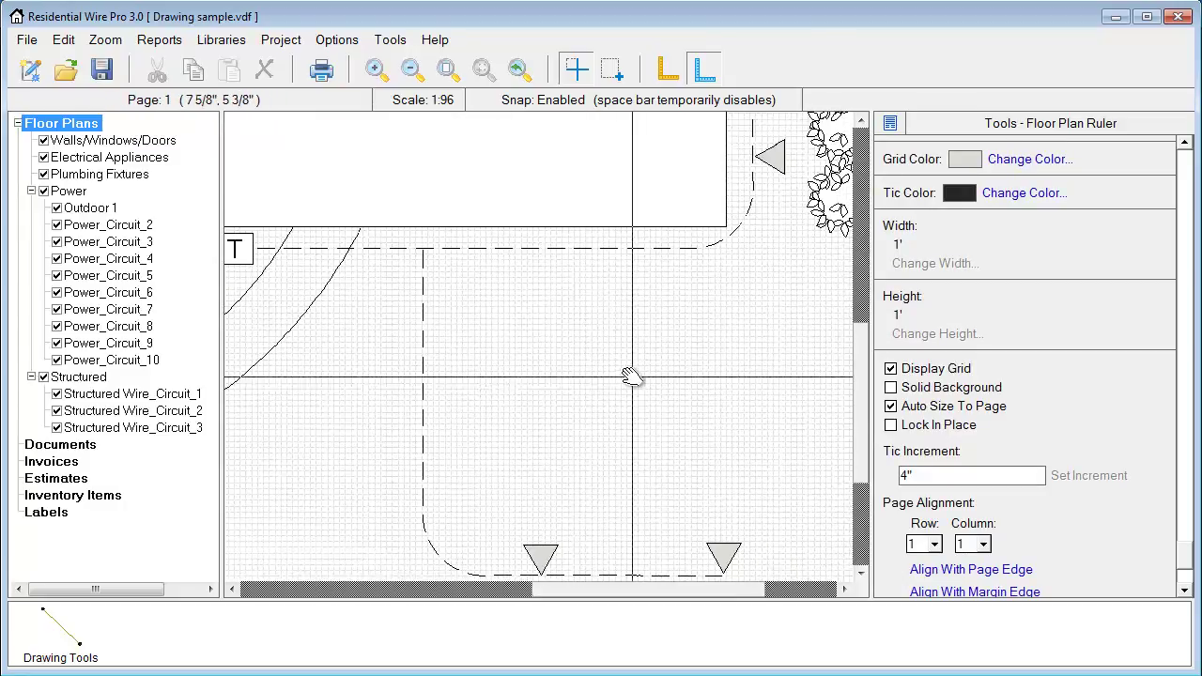
{"action": "middle_click_drag", "start_coordinate": [611, 380], "coordinate": [419, 415]}
Draw a green filled upward-pointing arrow polyline with 45° snap on the empty grid.
{"action": "left_click", "coordinate": [62, 640]}
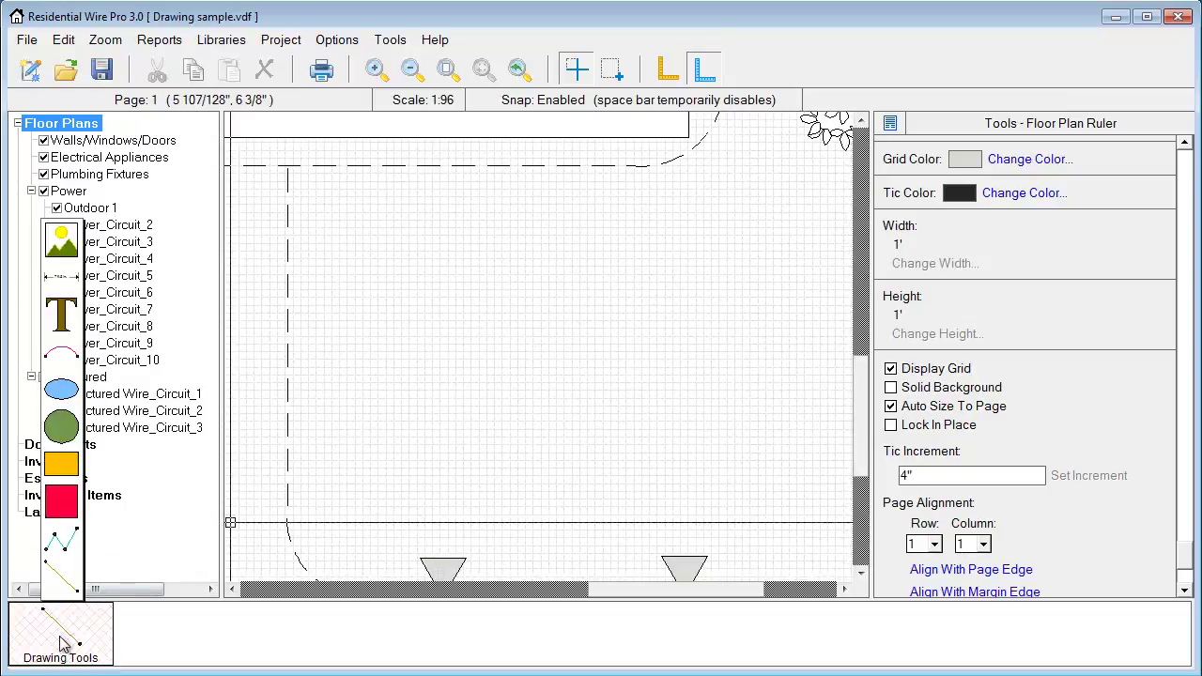
{"action": "left_click", "coordinate": [62, 544]}
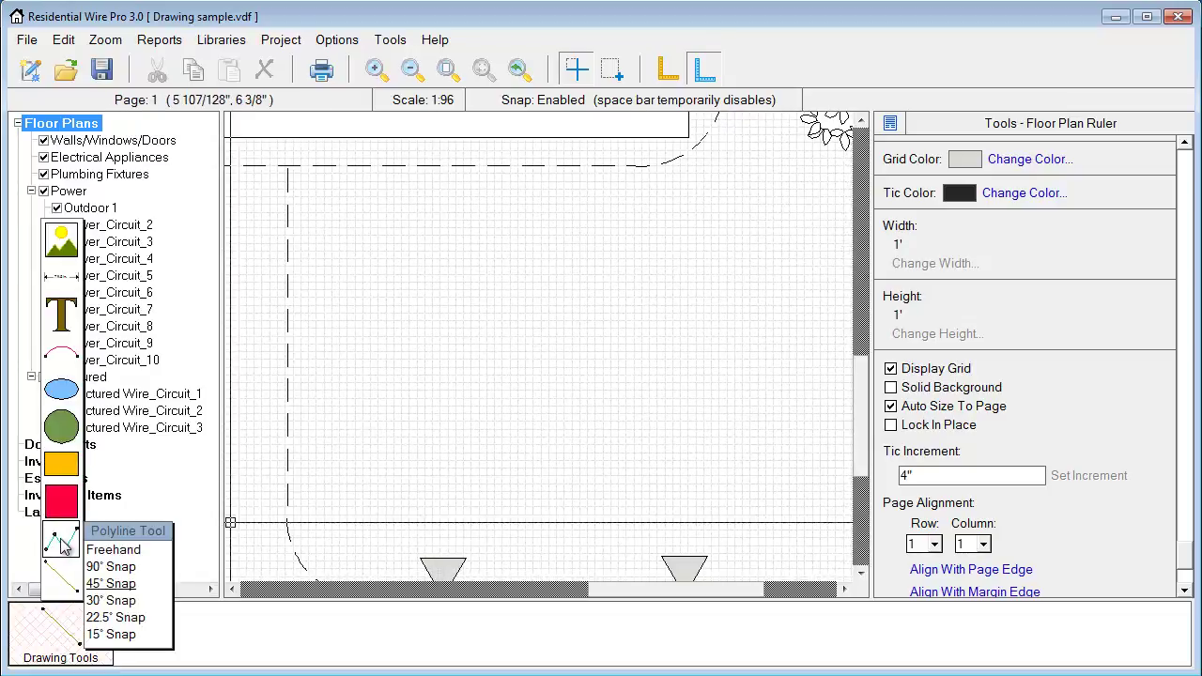
{"action": "left_click", "coordinate": [110, 583]}
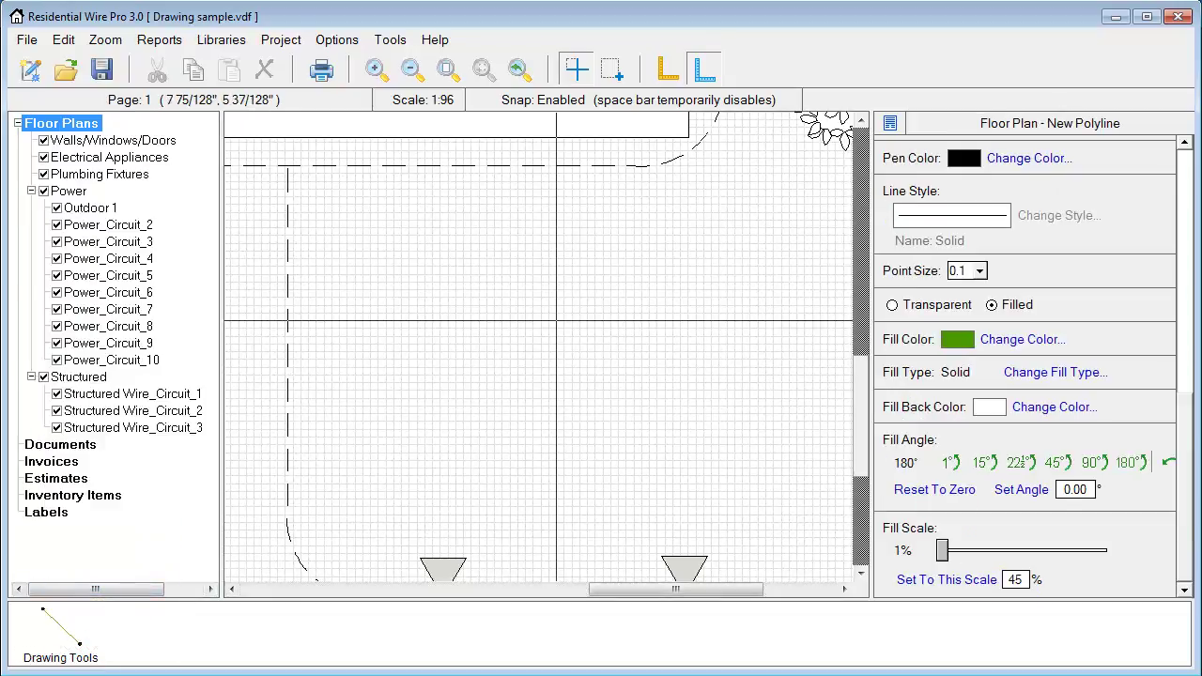
{"action": "left_click", "coordinate": [556, 320]}
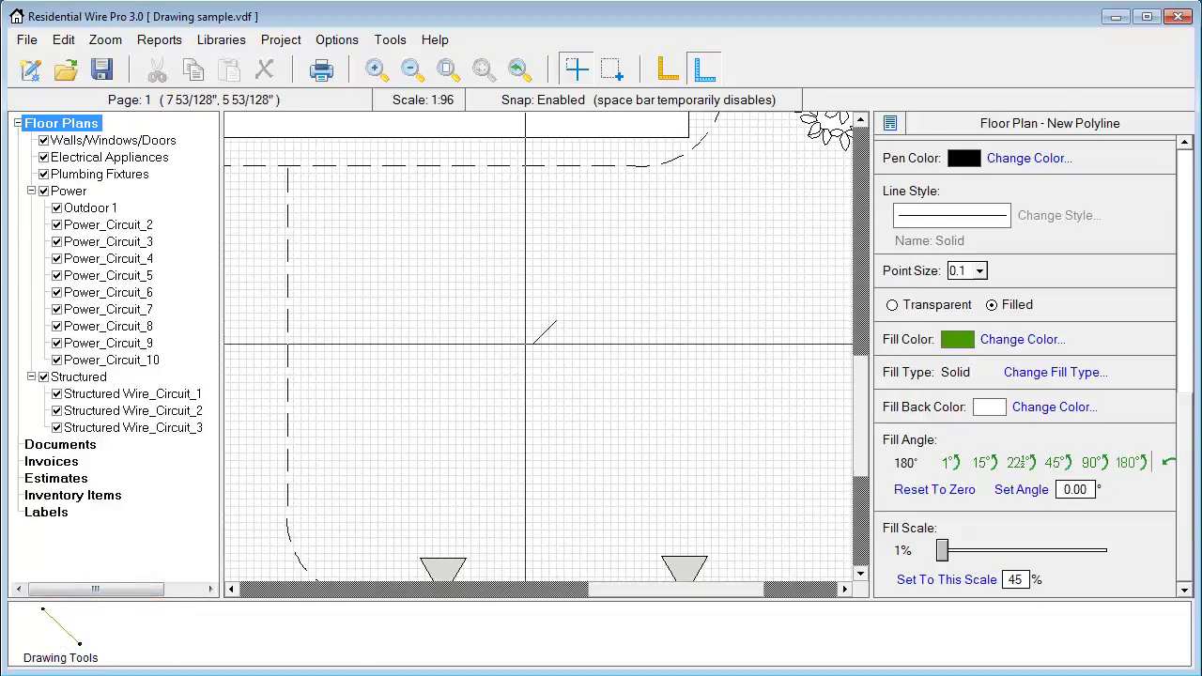
{"action": "left_click", "coordinate": [556, 344]}
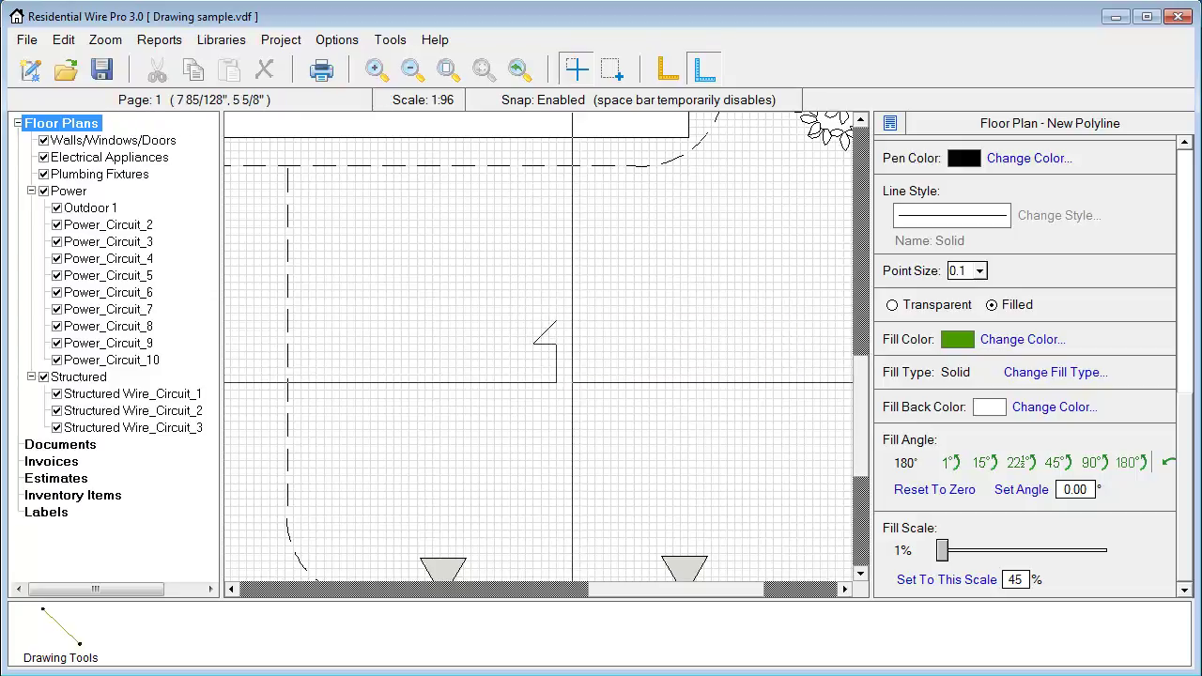
{"action": "left_click", "coordinate": [572, 382]}
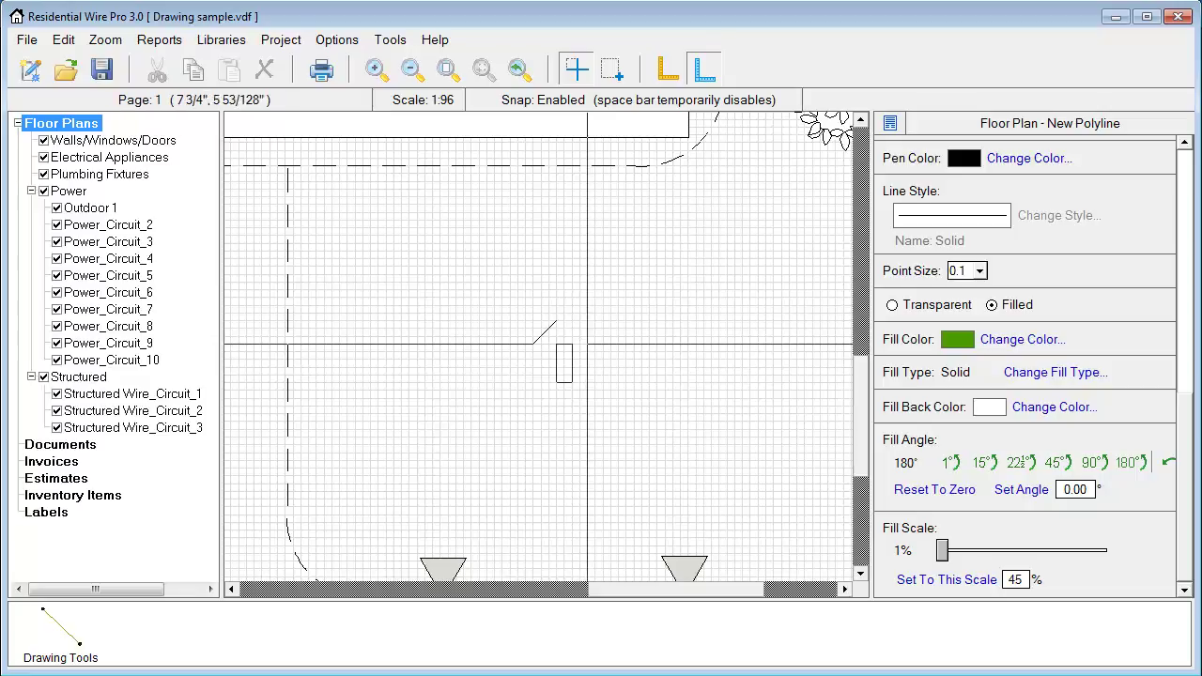
{"action": "left_click", "coordinate": [594, 345]}
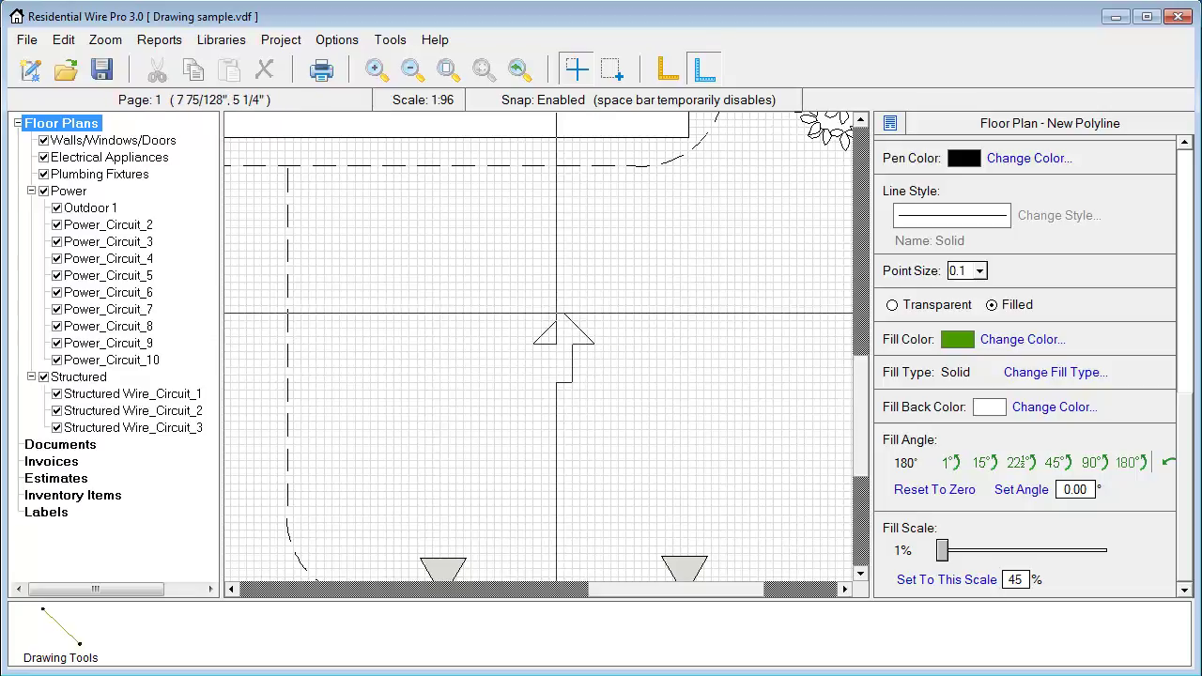
{"action": "right_click", "coordinate": [564, 313]}
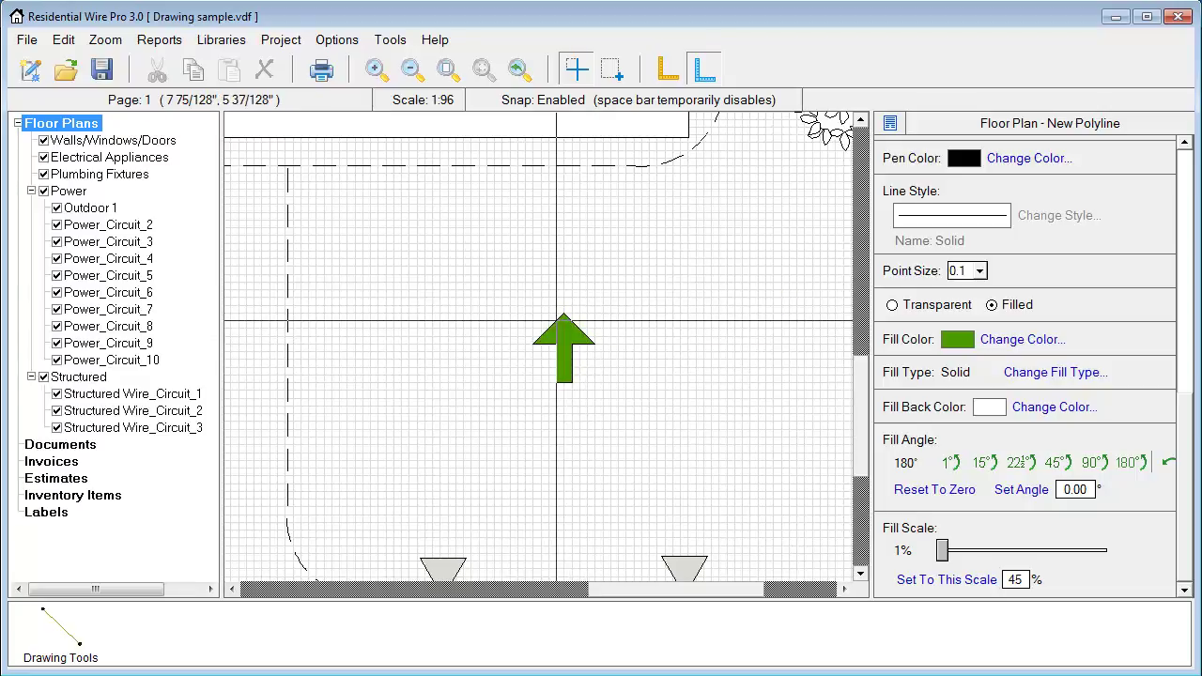
{"action": "left_click", "coordinate": [557, 328]}
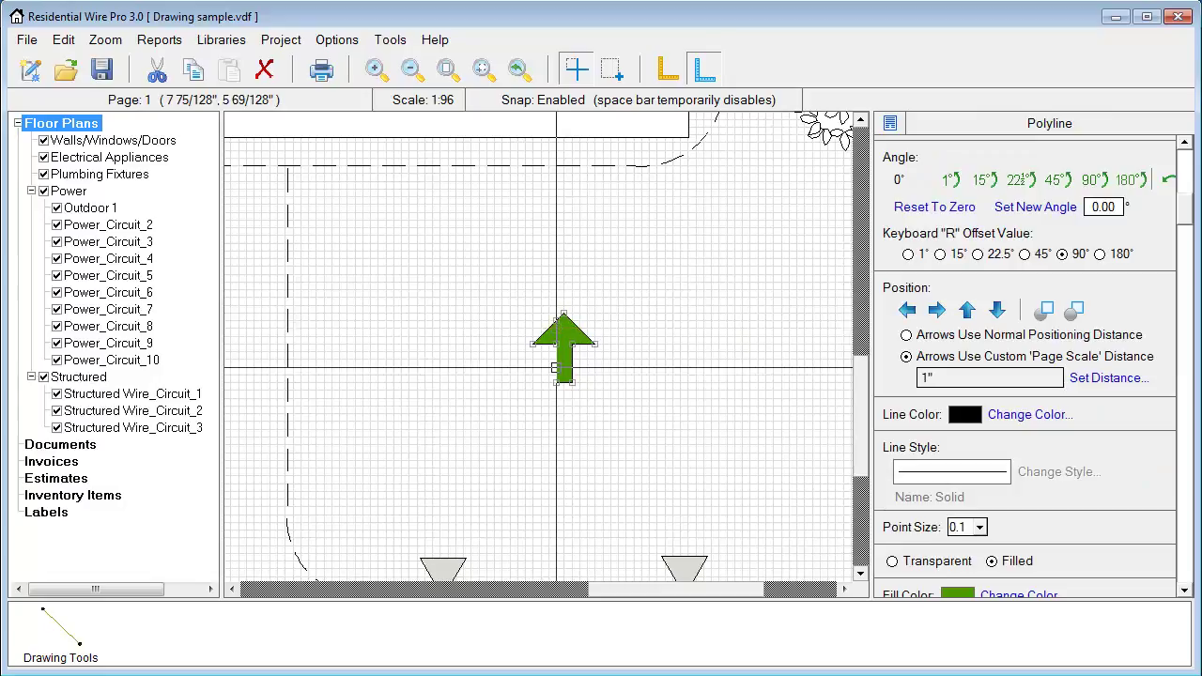
Make the arrow's outline and fill colour black.
{"action": "left_click", "coordinate": [1030, 414]}
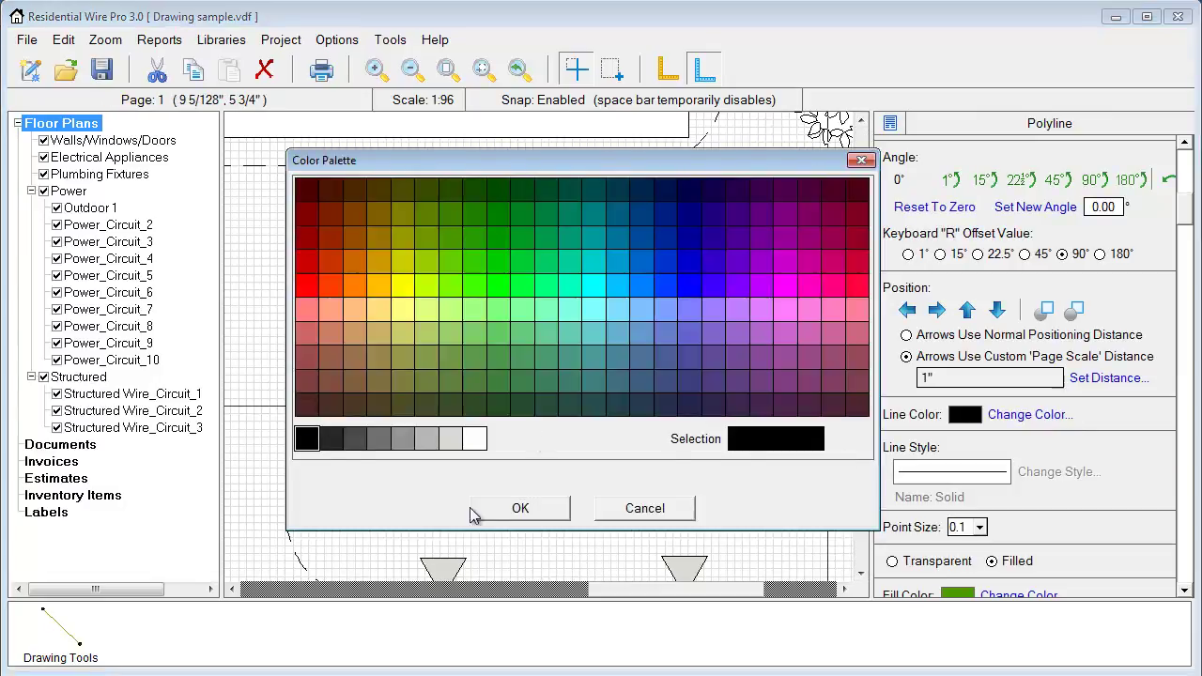
{"action": "left_click", "coordinate": [505, 516]}
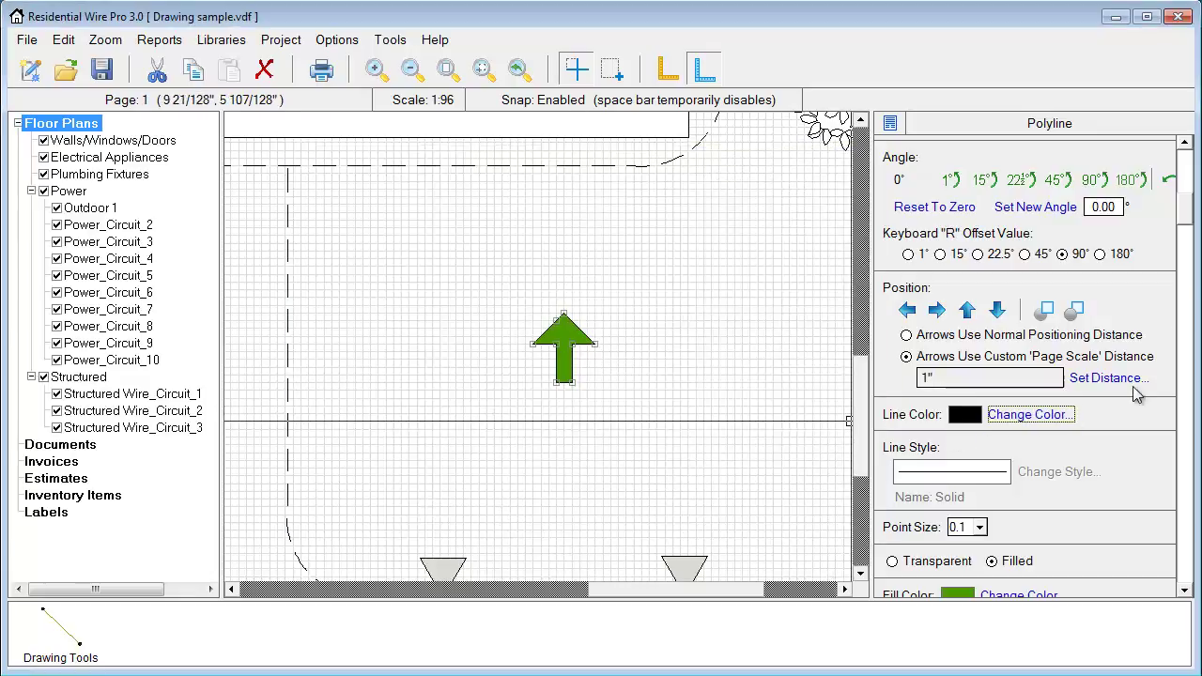
{"action": "left_click_drag", "start_coordinate": [1191, 237], "coordinate": [1193, 482]}
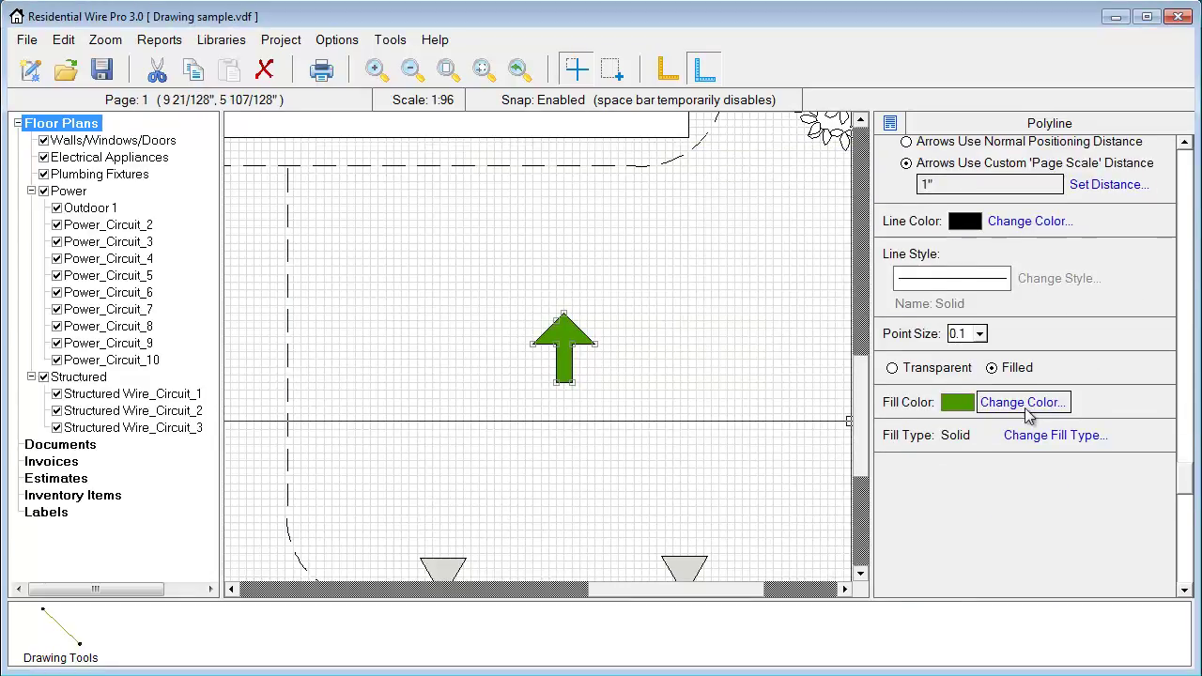
{"action": "left_click", "coordinate": [1023, 403]}
{"action": "left_click", "coordinate": [307, 438]}
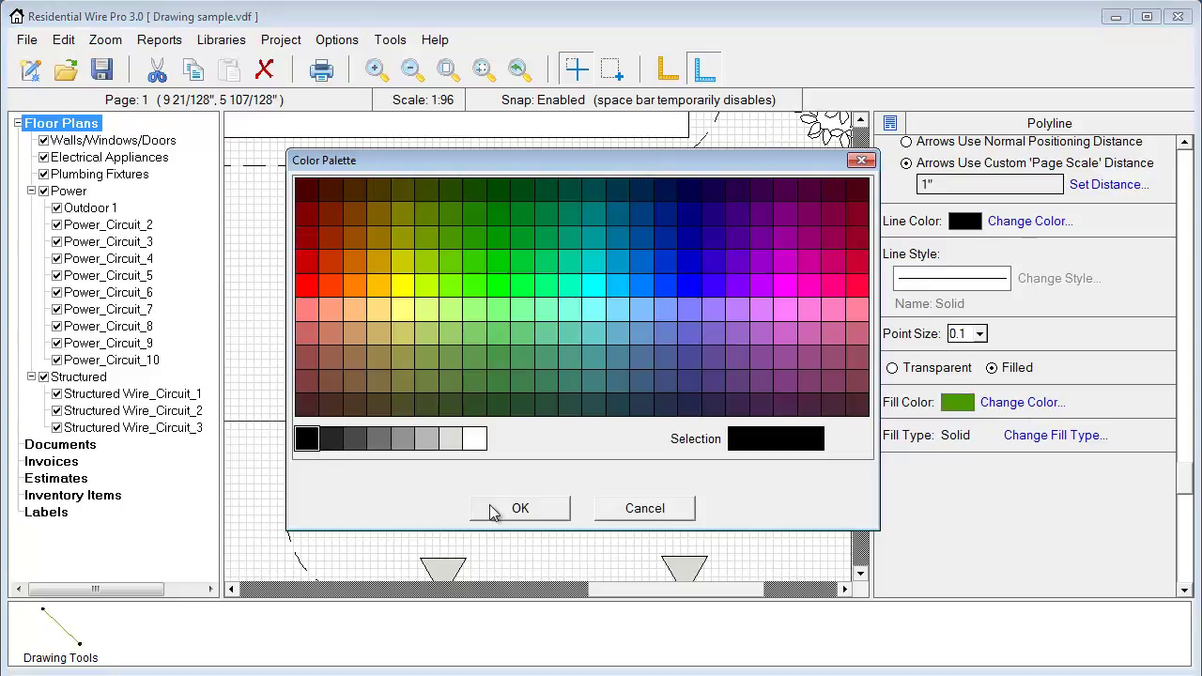
{"action": "left_click", "coordinate": [493, 508]}
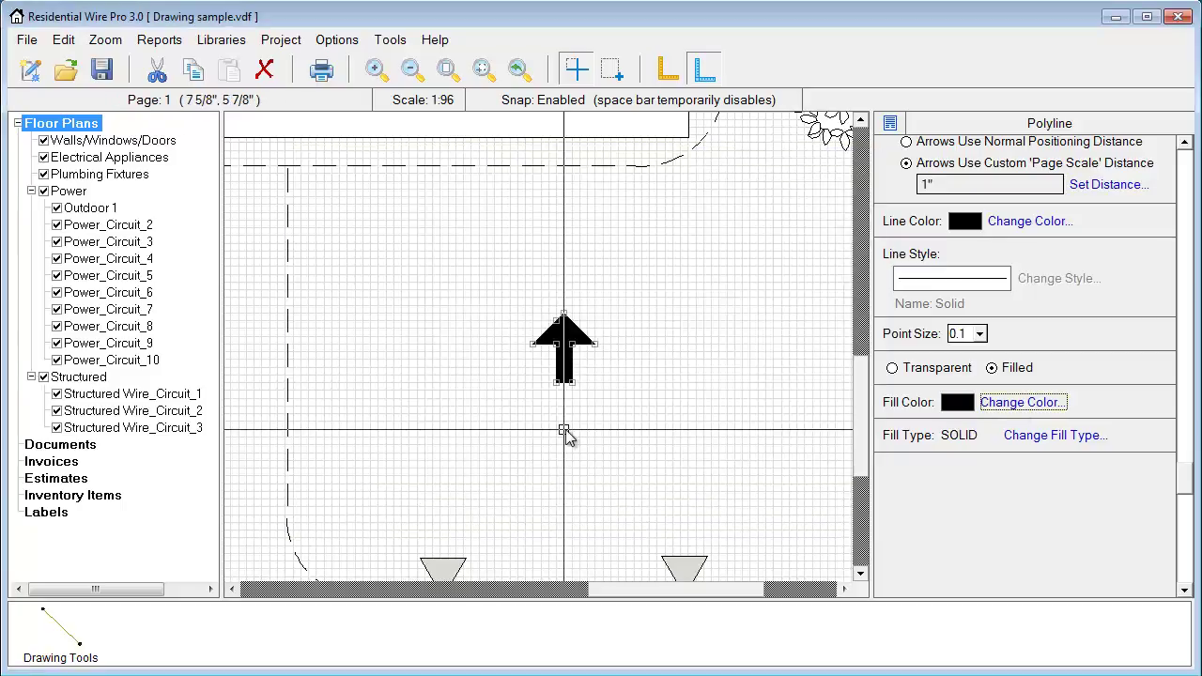
Paste rotated copies into up, down, left and right arrows, then select all four.
{"action": "right_click", "coordinate": [560, 362]}
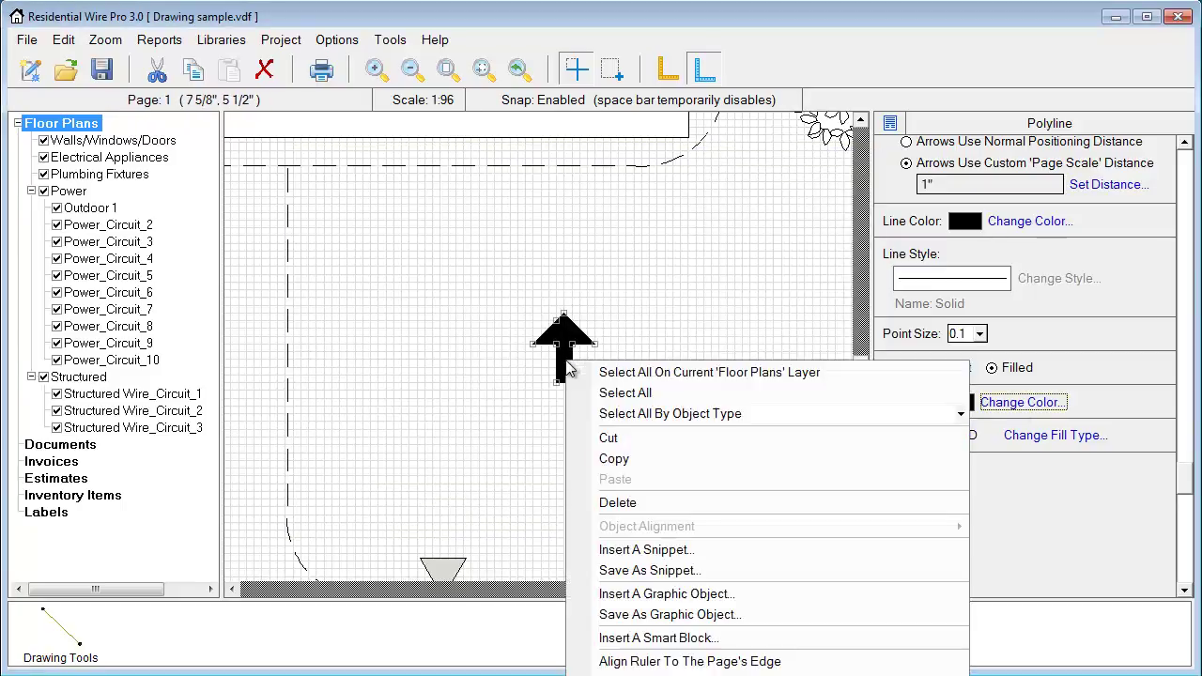
{"action": "left_click", "coordinate": [632, 464]}
{"action": "right_click", "coordinate": [635, 322]}
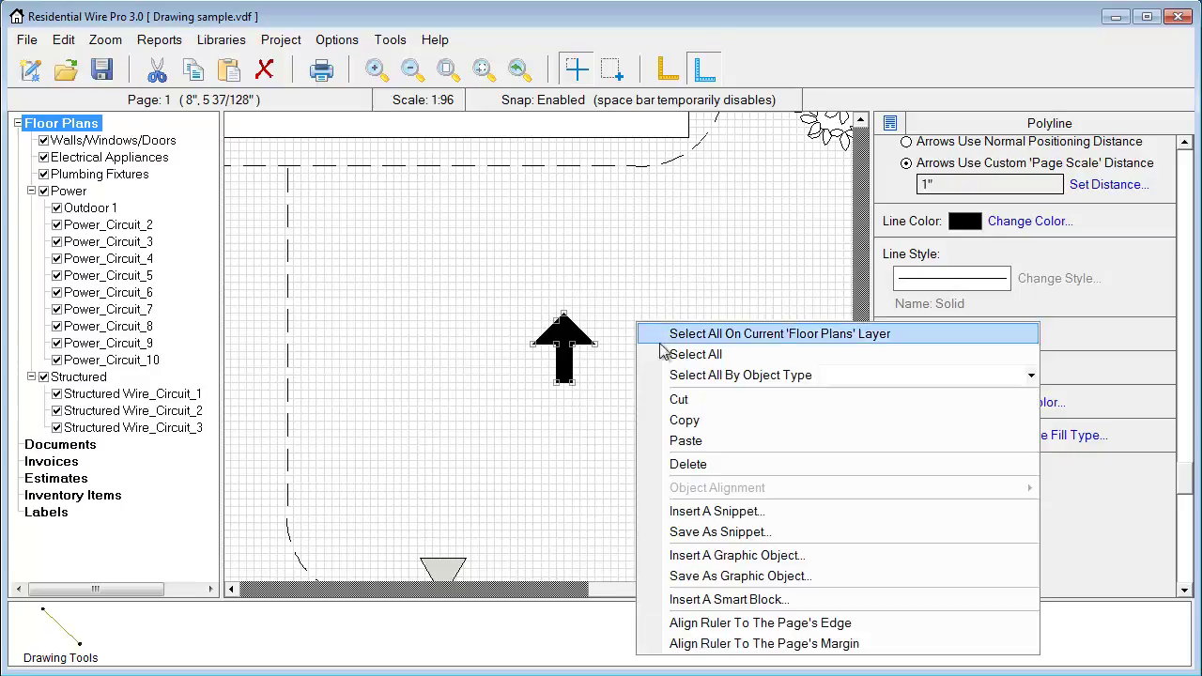
{"action": "left_click", "coordinate": [687, 442]}
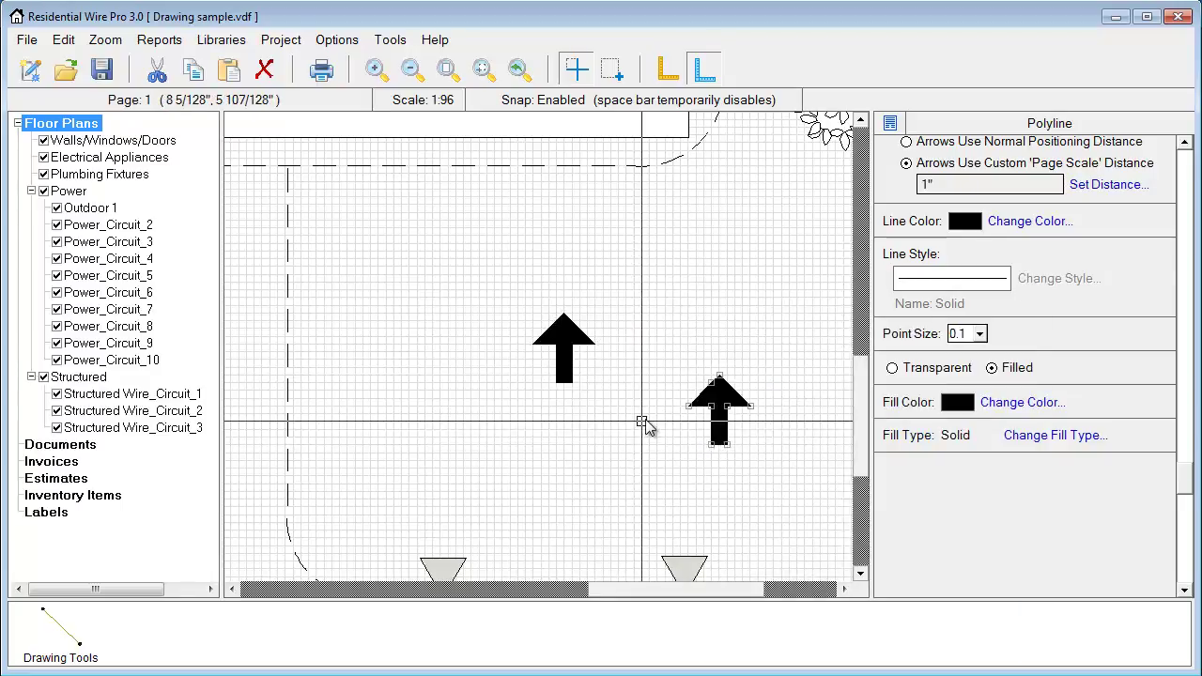
{"action": "left_click", "coordinate": [642, 422]}
{"action": "left_click_drag", "start_coordinate": [730, 397], "coordinate": [621, 427]}
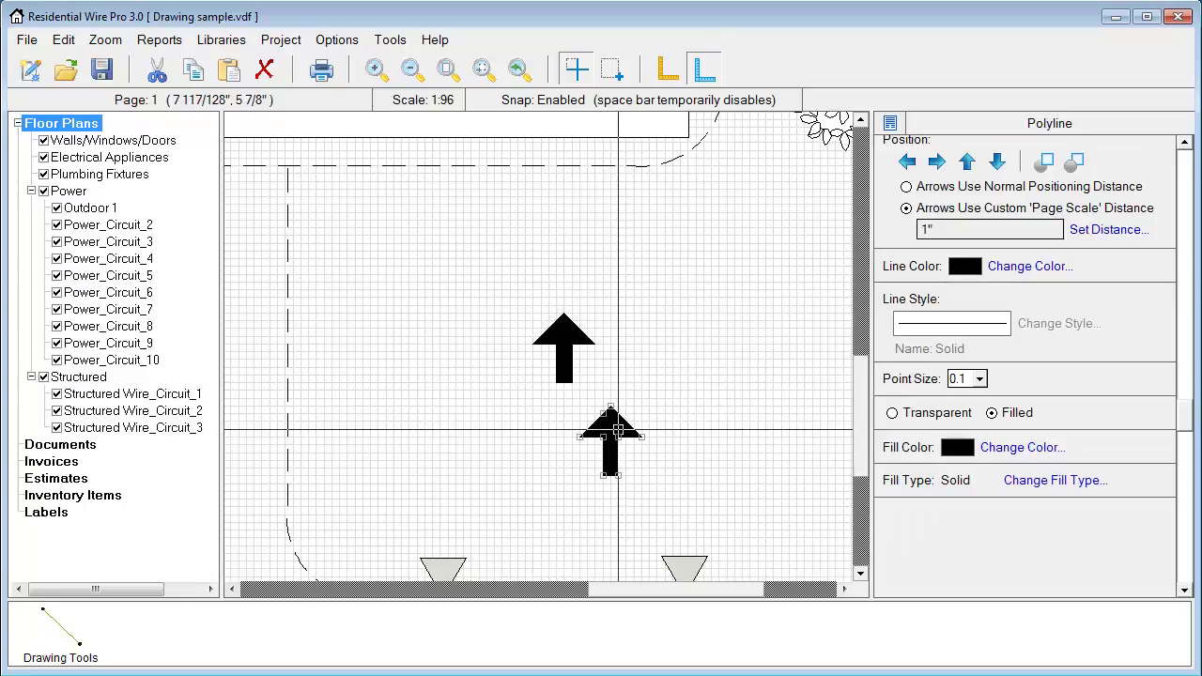
{"action": "key", "text": "ctrl+r"}
{"action": "left_click_drag", "start_coordinate": [617, 421], "coordinate": [642, 382]}
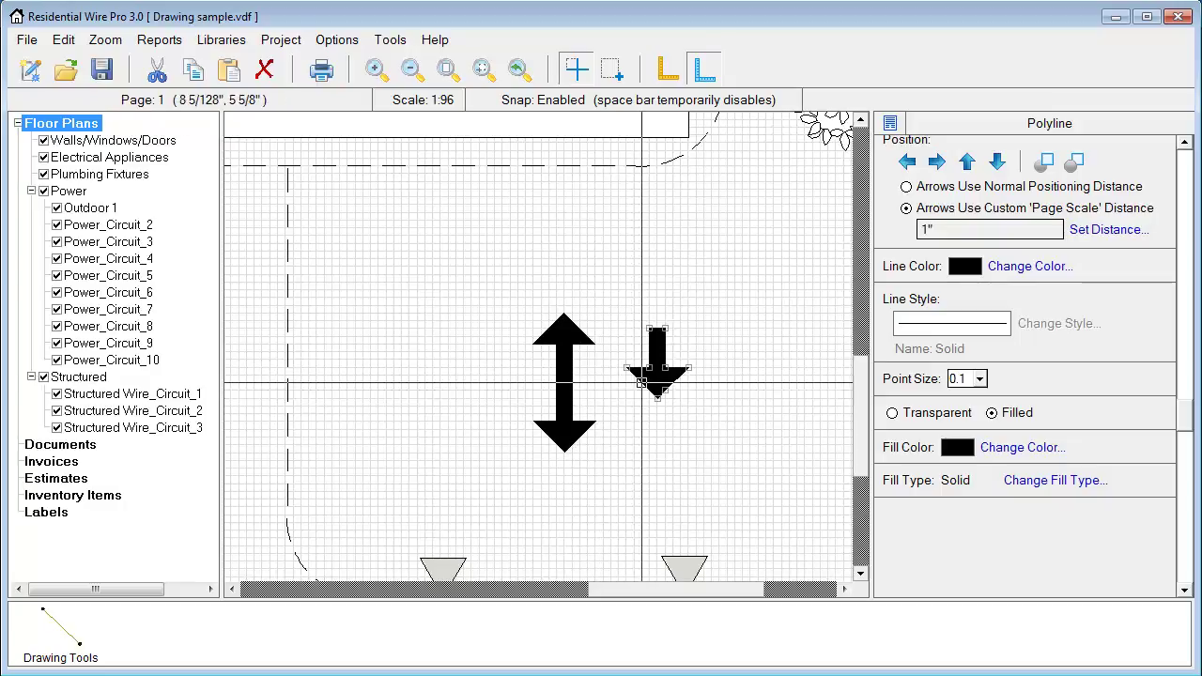
{"action": "key", "text": "ctrl+r"}
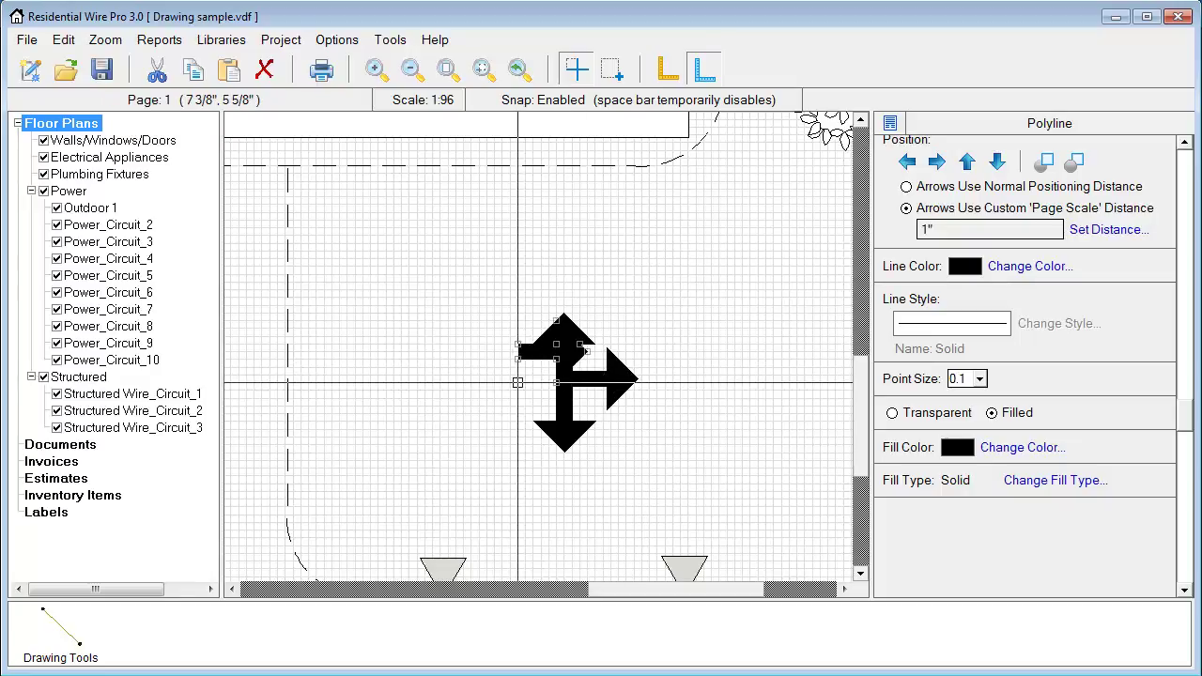
{"action": "key", "text": "ctrl+r"}
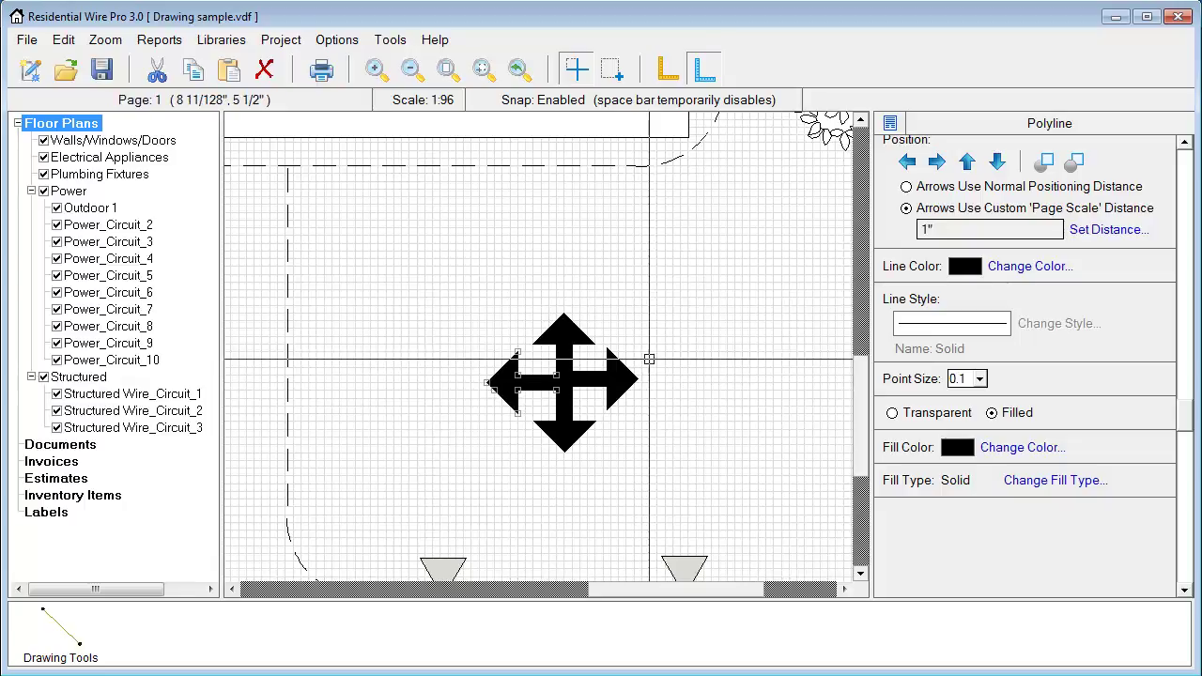
{"action": "left_click", "coordinate": [479, 303]}
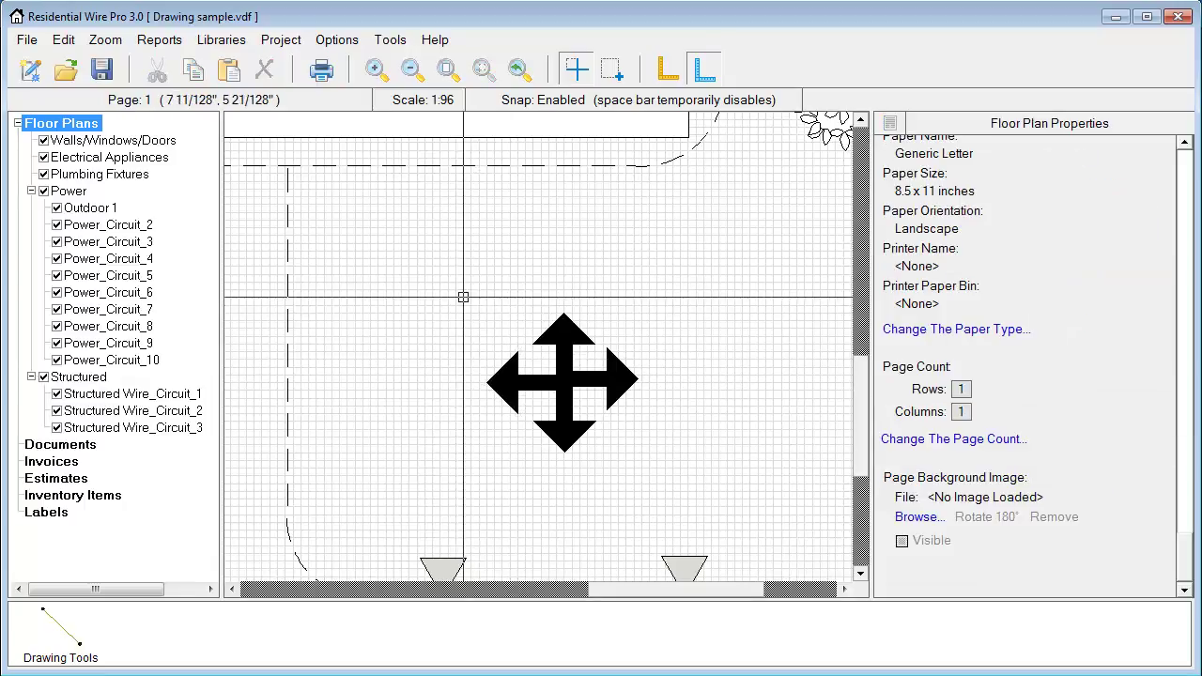
{"action": "left_click_drag", "start_coordinate": [456, 275], "coordinate": [678, 474]}
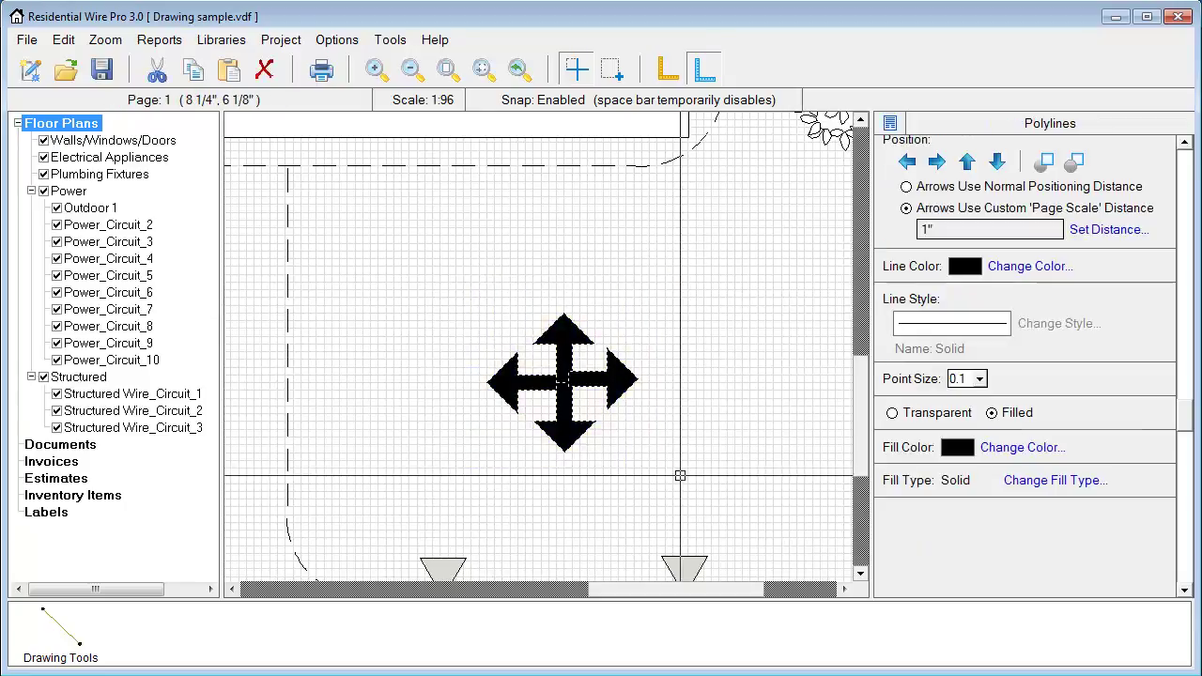
Save the combined arrow as graphic object 'Custom Arrow' in the Shapes folder.
{"action": "right_click", "coordinate": [571, 380]}
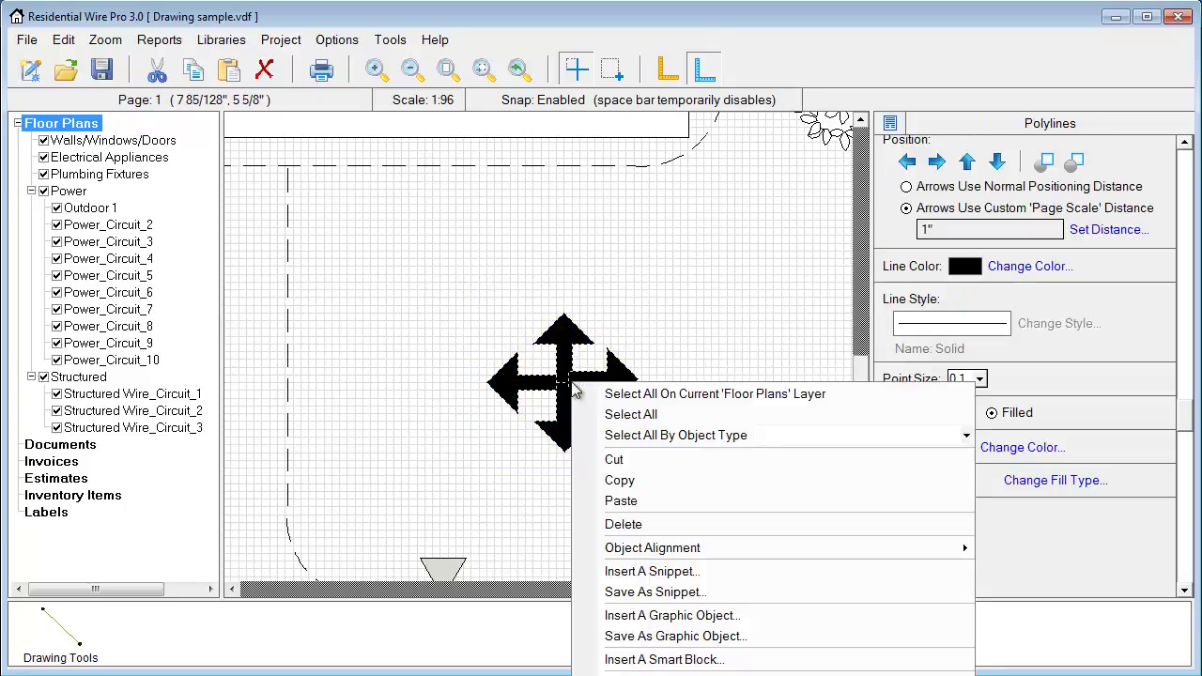
{"action": "left_click", "coordinate": [664, 637]}
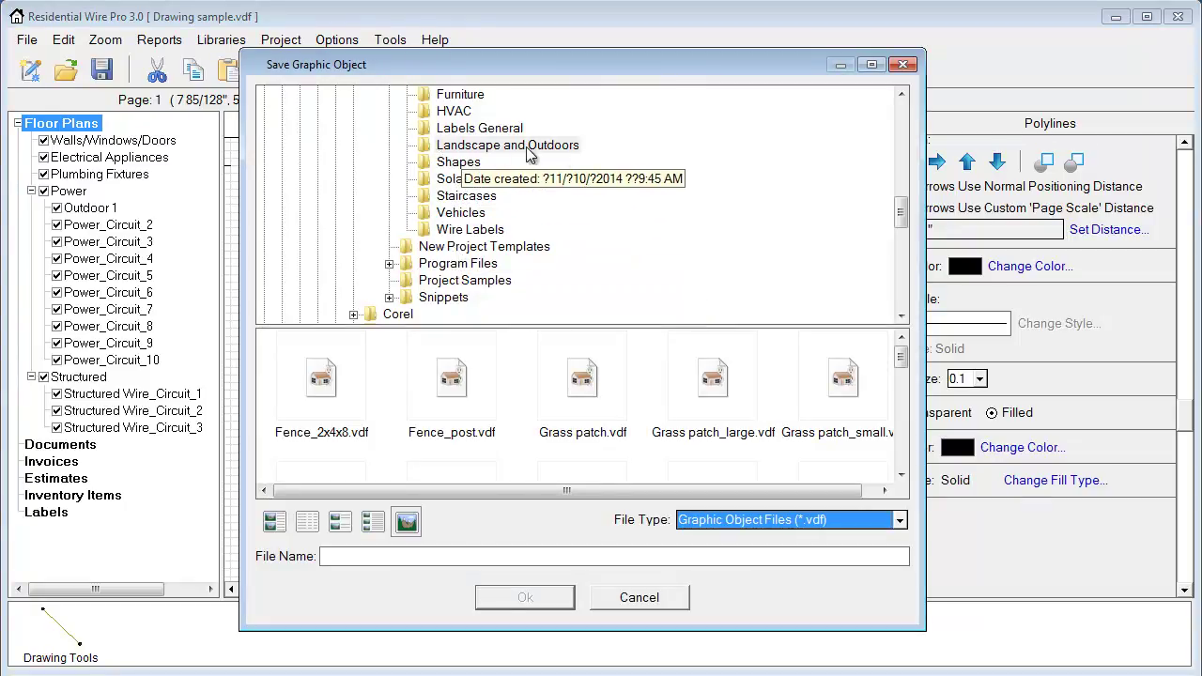
{"action": "left_click", "coordinate": [458, 163]}
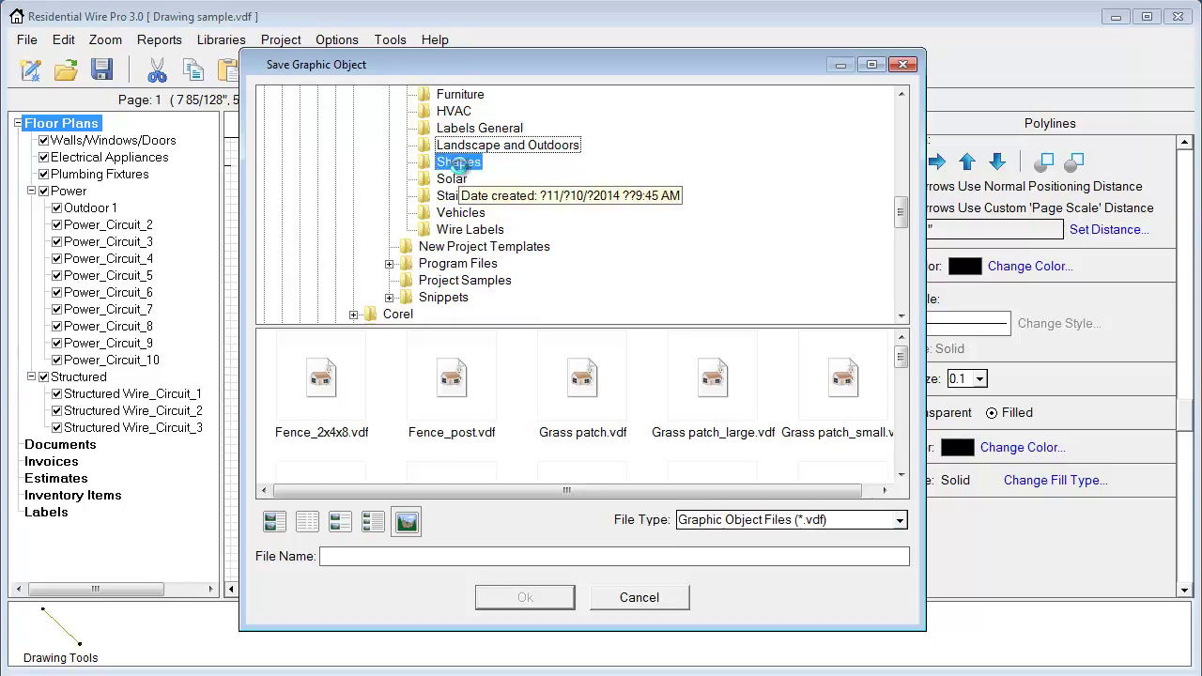
{"action": "left_click", "coordinate": [380, 556]}
{"action": "type", "text": "Custom Arrow"}
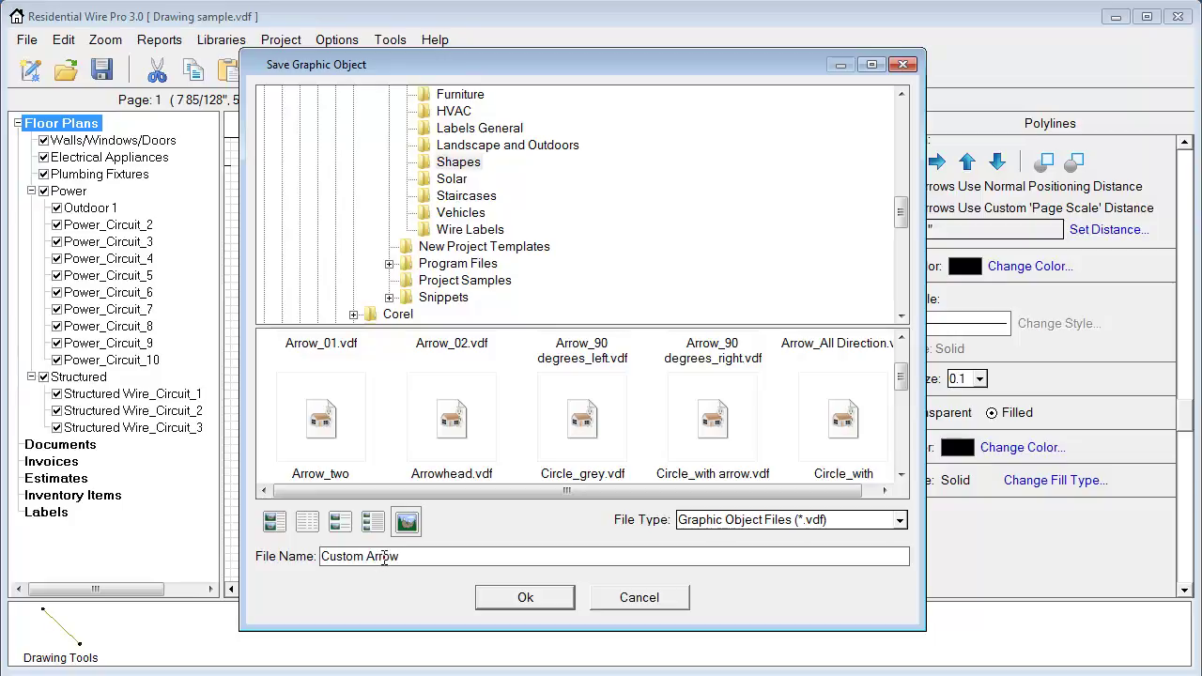
{"action": "left_click", "coordinate": [517, 598]}
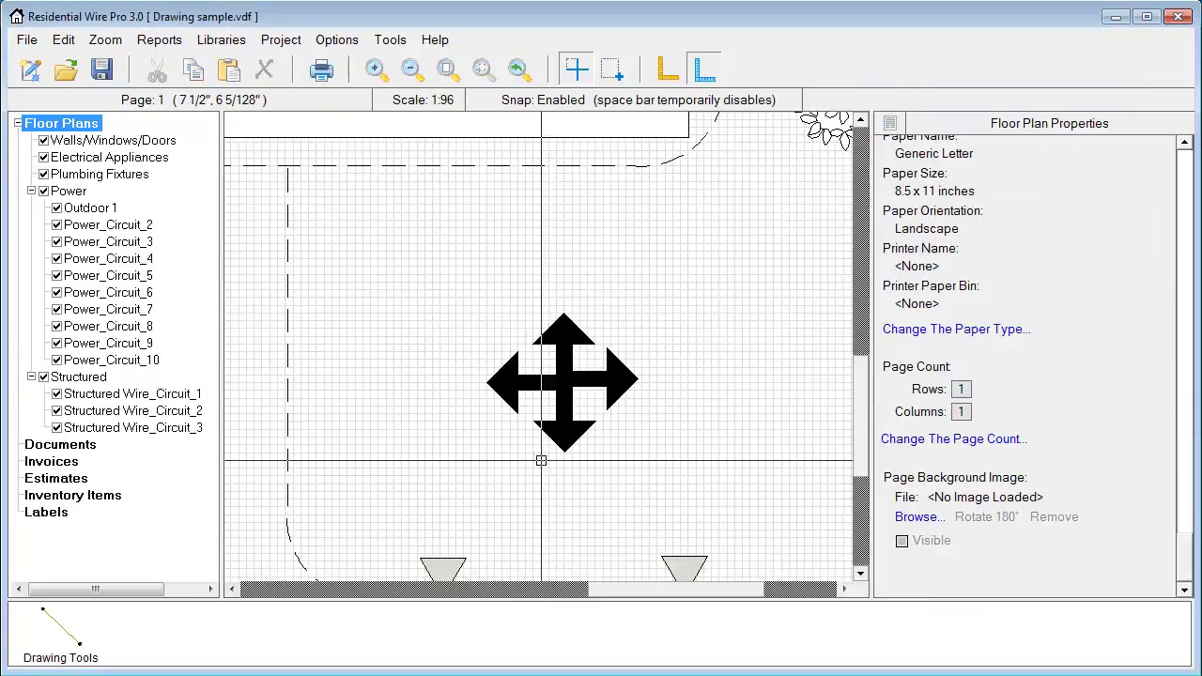
Insert the saved Custom Arrow.vdf graphic object into the site plan.
{"action": "left_click", "coordinate": [533, 382]}
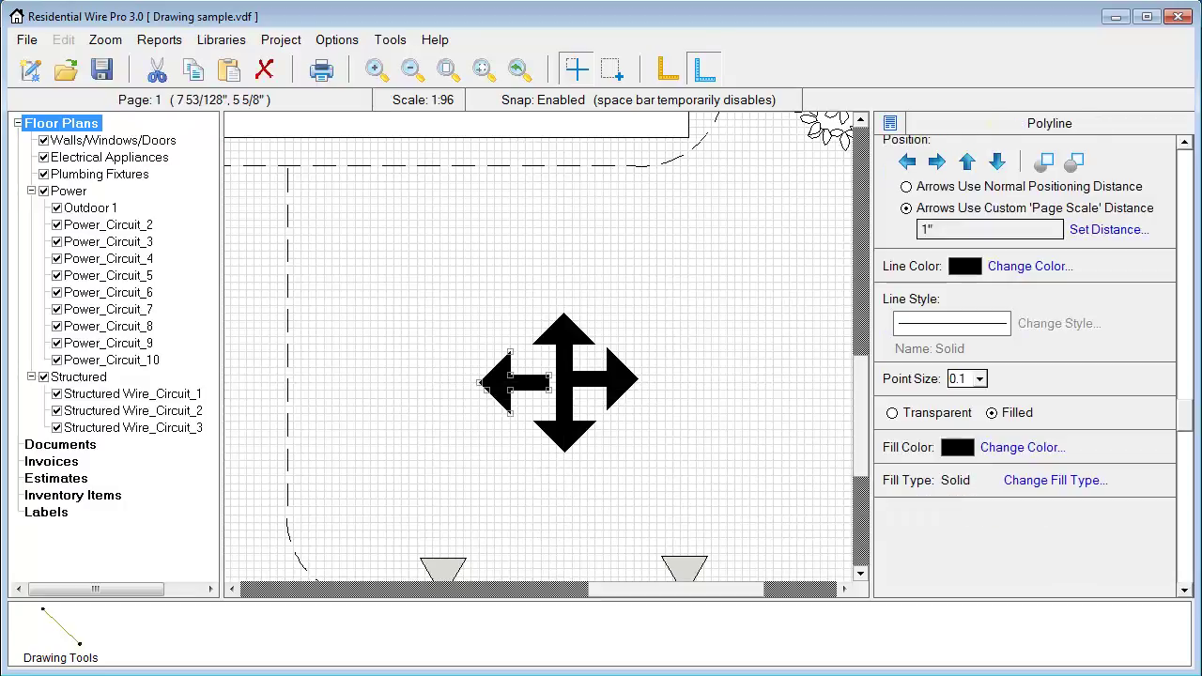
{"action": "left_click", "coordinate": [617, 222]}
{"action": "right_click", "coordinate": [620, 226]}
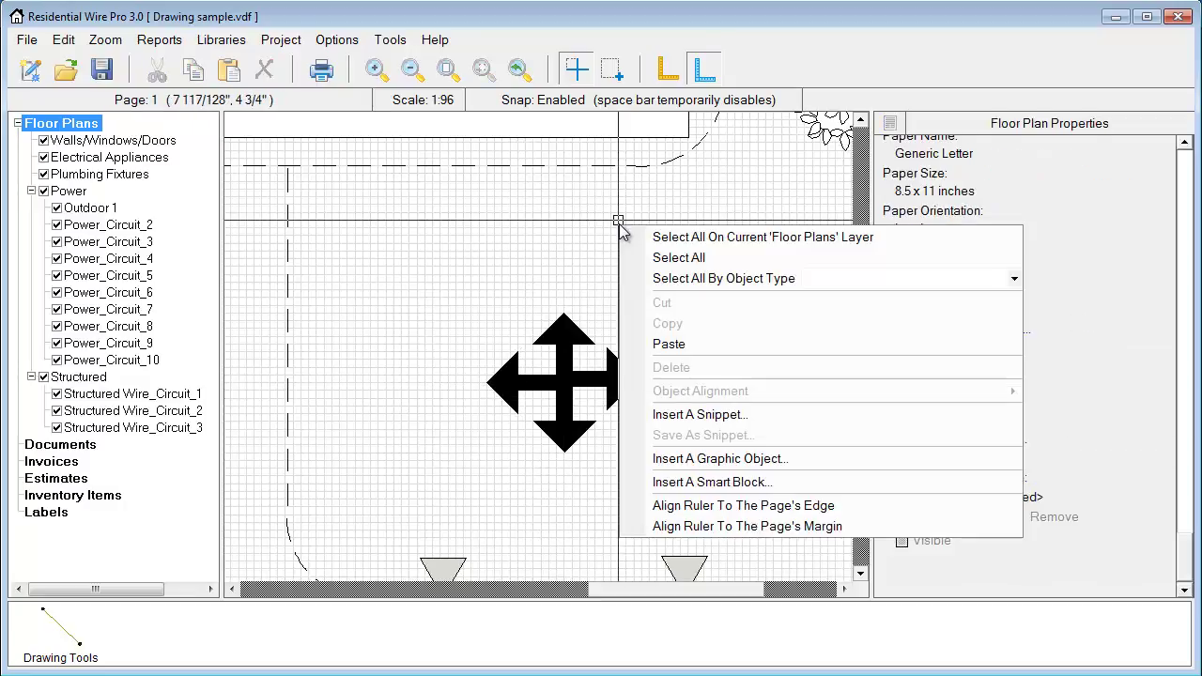
{"action": "left_click", "coordinate": [634, 459]}
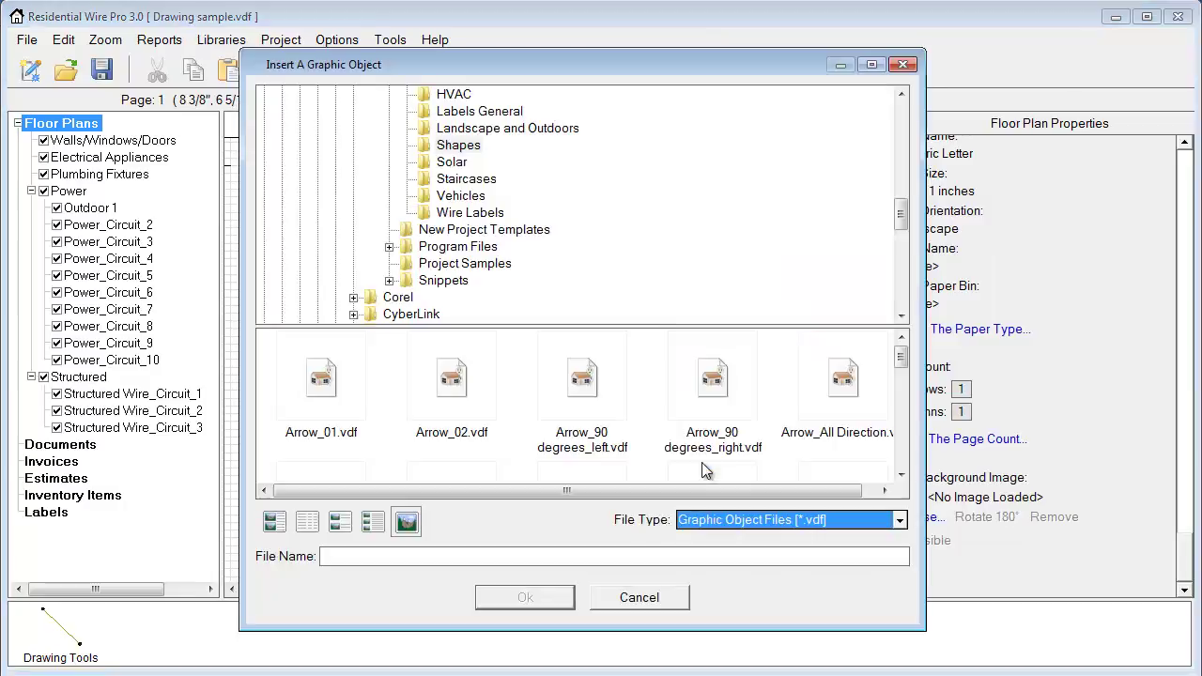
{"action": "left_click", "coordinate": [582, 379]}
{"action": "key", "text": "Down"}
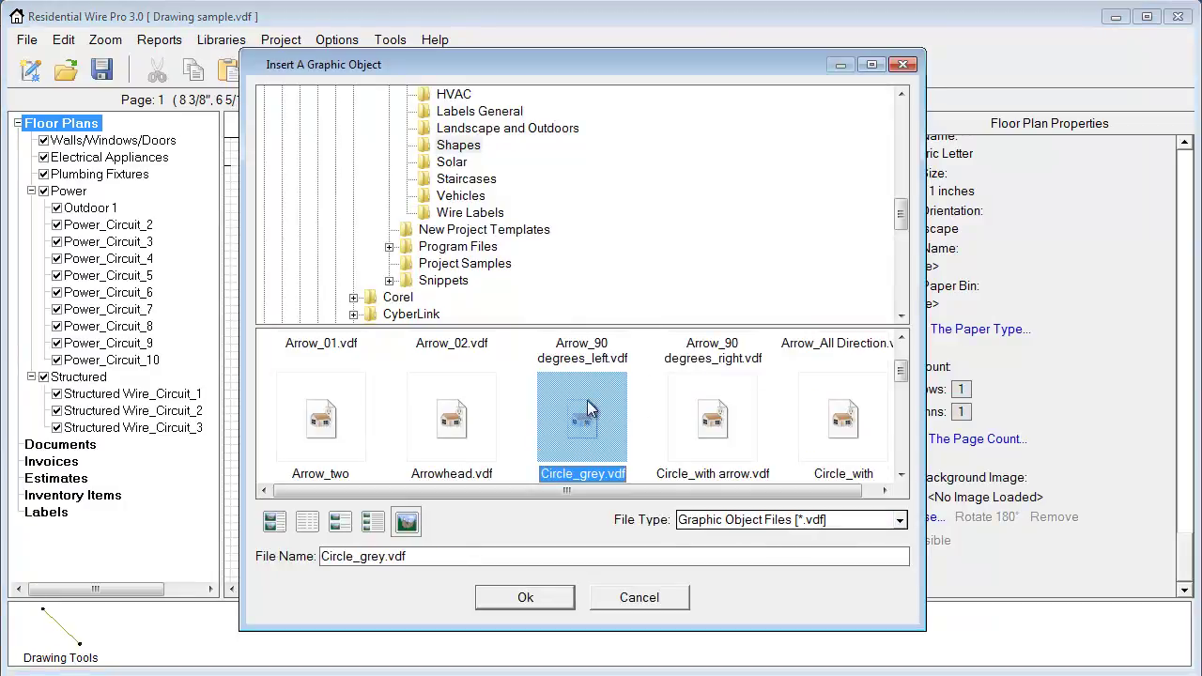
{"action": "left_click_drag", "start_coordinate": [900, 372], "coordinate": [896, 407]}
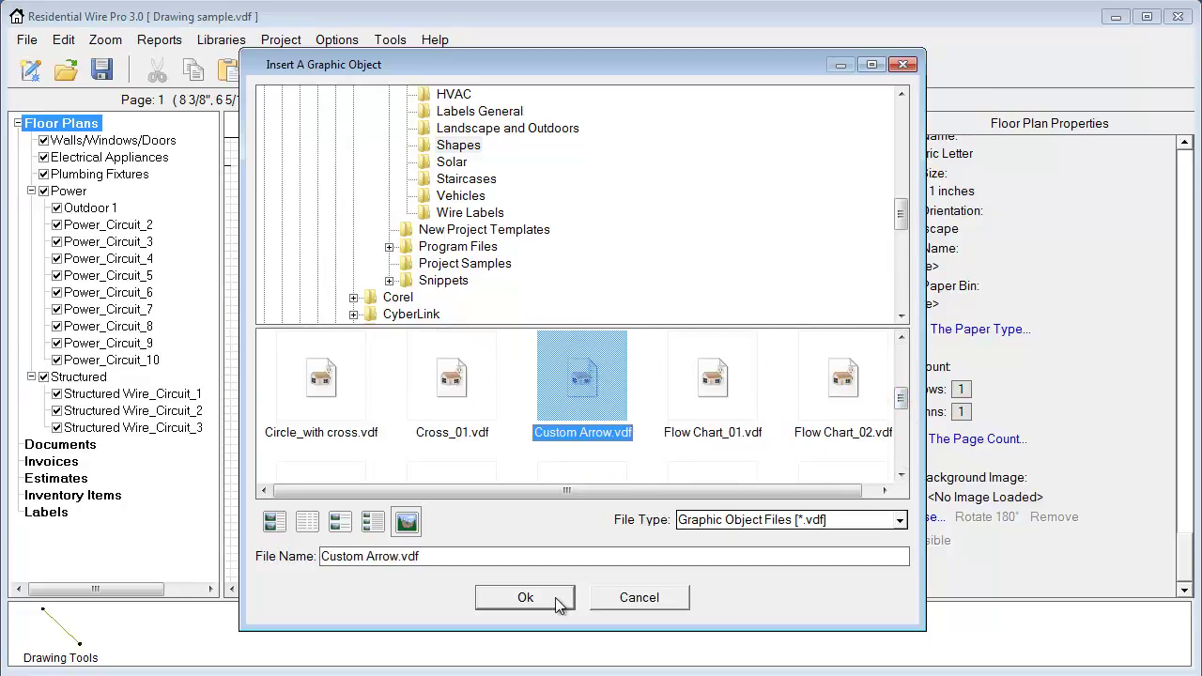
{"action": "left_click", "coordinate": [558, 598]}
Position the new arrow in the lower yard and scale it up to 205%.
{"action": "scroll", "coordinate": [639, 322], "scroll_direction": "up", "scroll_amount": 3}
{"action": "scroll", "coordinate": [638, 322], "scroll_direction": "down", "scroll_amount": 4}
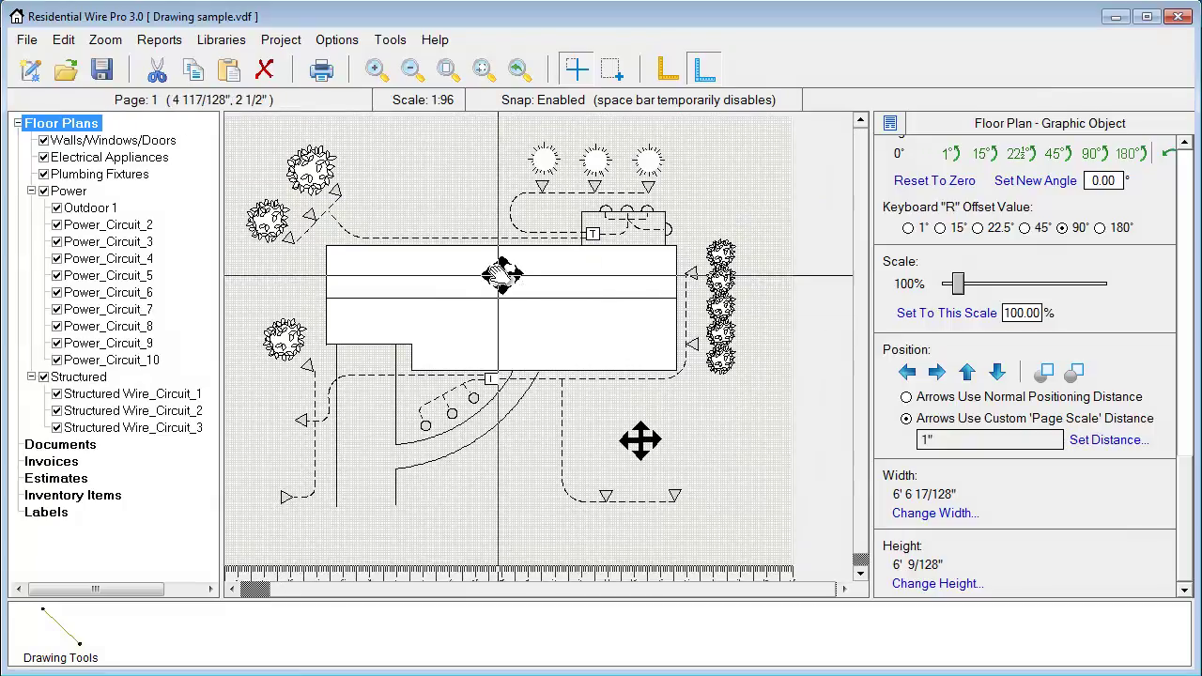
{"action": "left_click_drag", "start_coordinate": [489, 272], "coordinate": [522, 447]}
{"action": "scroll", "coordinate": [572, 437], "scroll_direction": "up", "scroll_amount": 2}
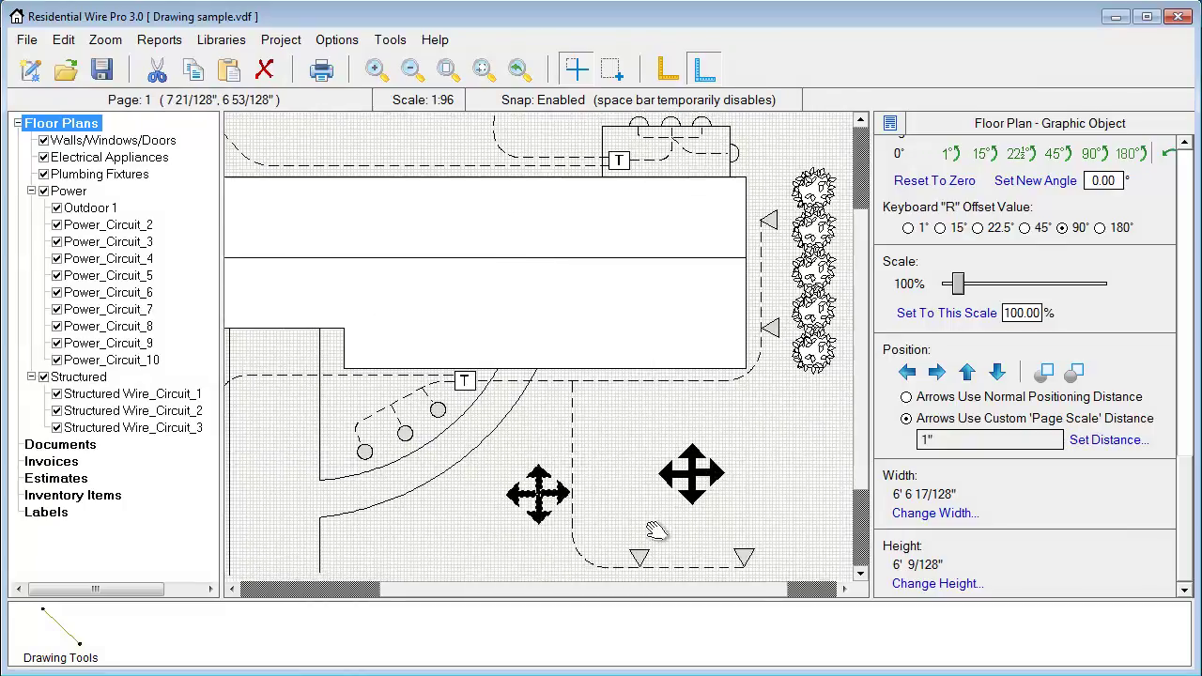
{"action": "key", "text": "Left"}
{"action": "key", "text": "Down"}
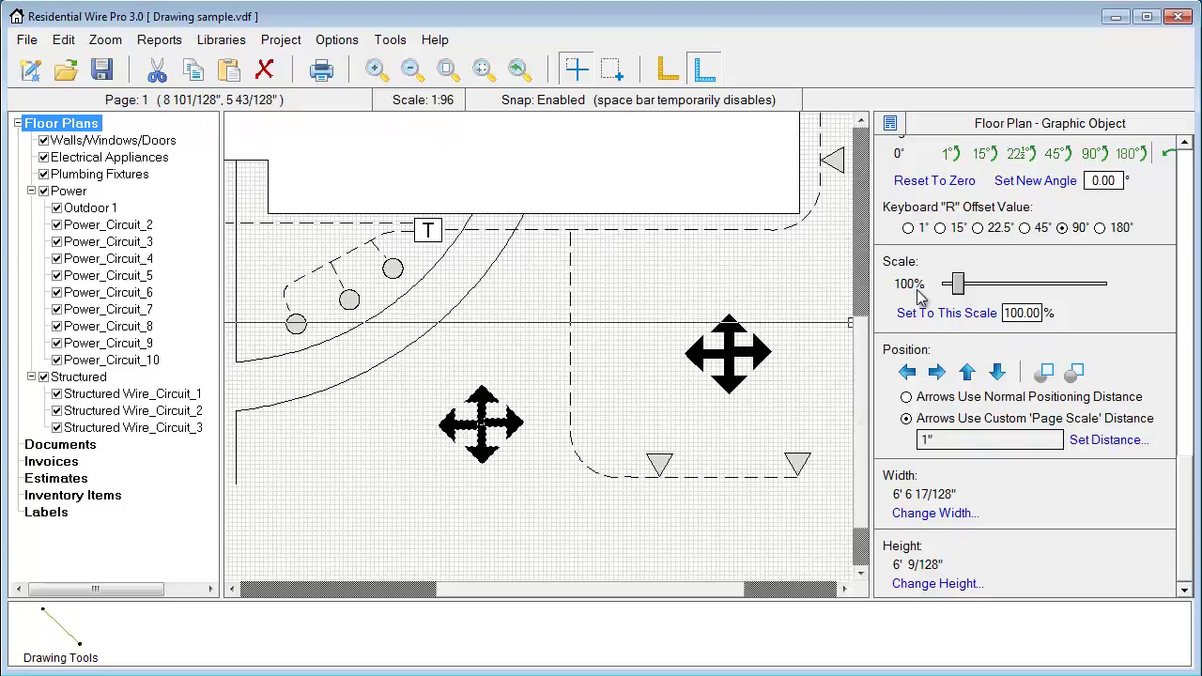
{"action": "mouse_move", "coordinate": [958, 286]}
{"action": "left_mouse_down"}
{"action": "mouse_move", "coordinate": [1003, 288]}
{"action": "mouse_move", "coordinate": [965, 306]}
{"action": "mouse_move", "coordinate": [979, 289]}
{"action": "left_mouse_up"}
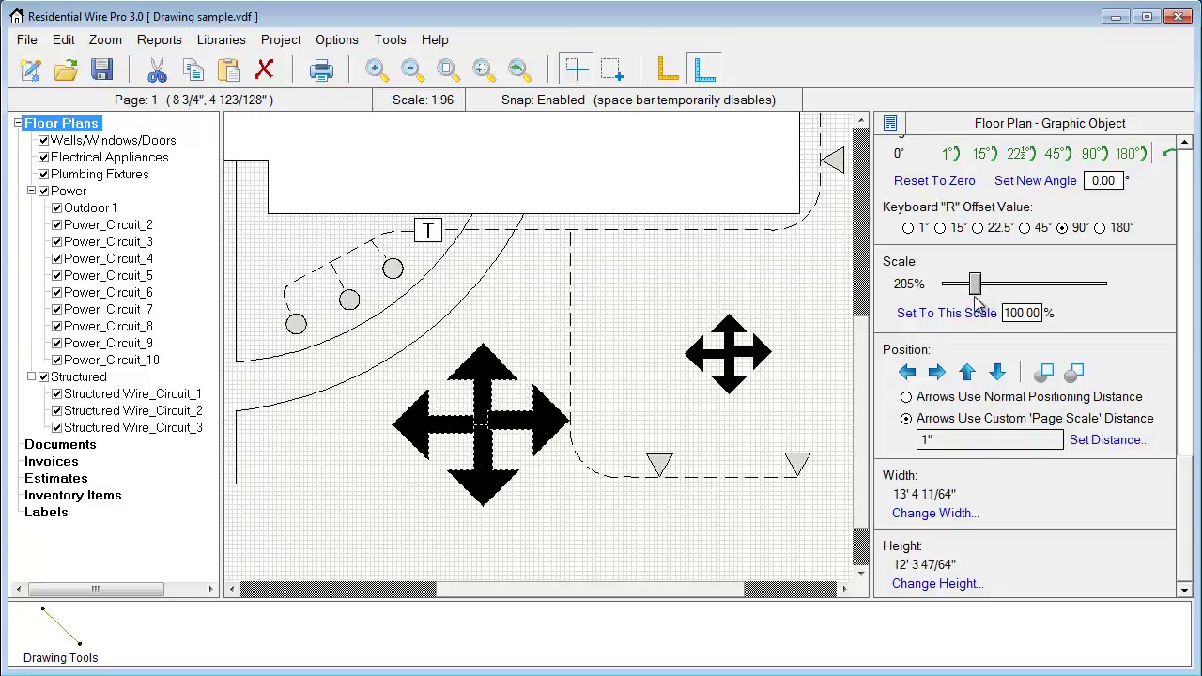
{"action": "left_click", "coordinate": [546, 398]}
{"action": "left_click_drag", "start_coordinate": [546, 398], "coordinate": [472, 436]}
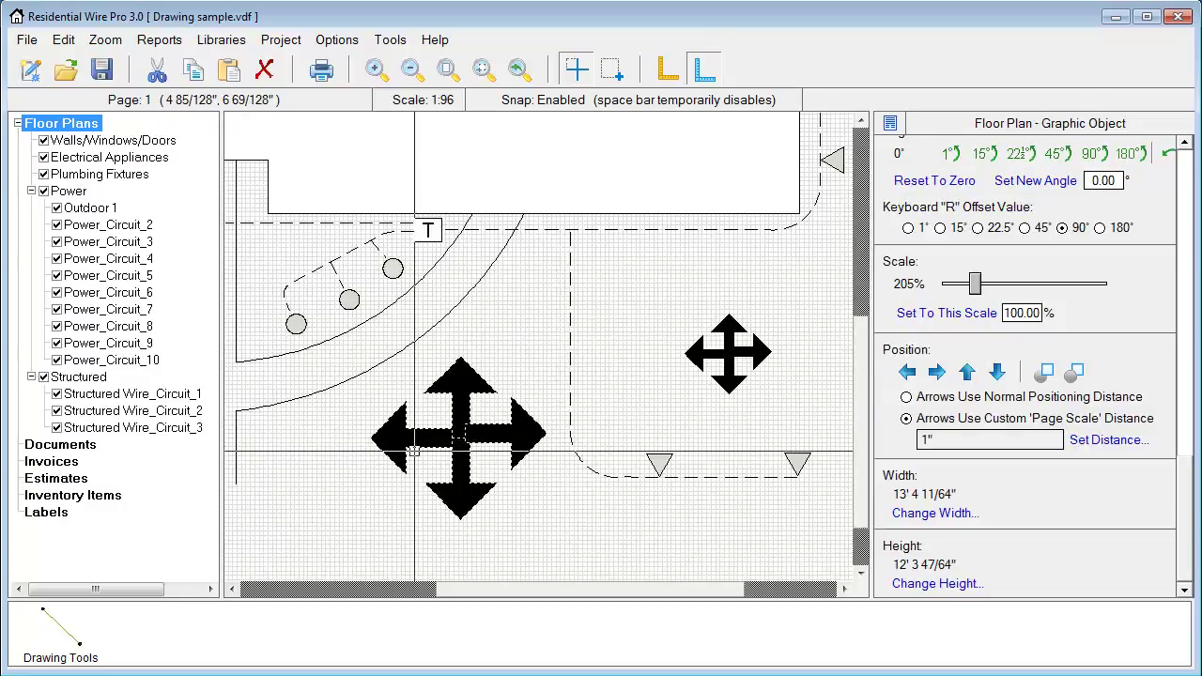
{"action": "scroll", "coordinate": [470, 437], "scroll_direction": "up", "scroll_amount": 2}
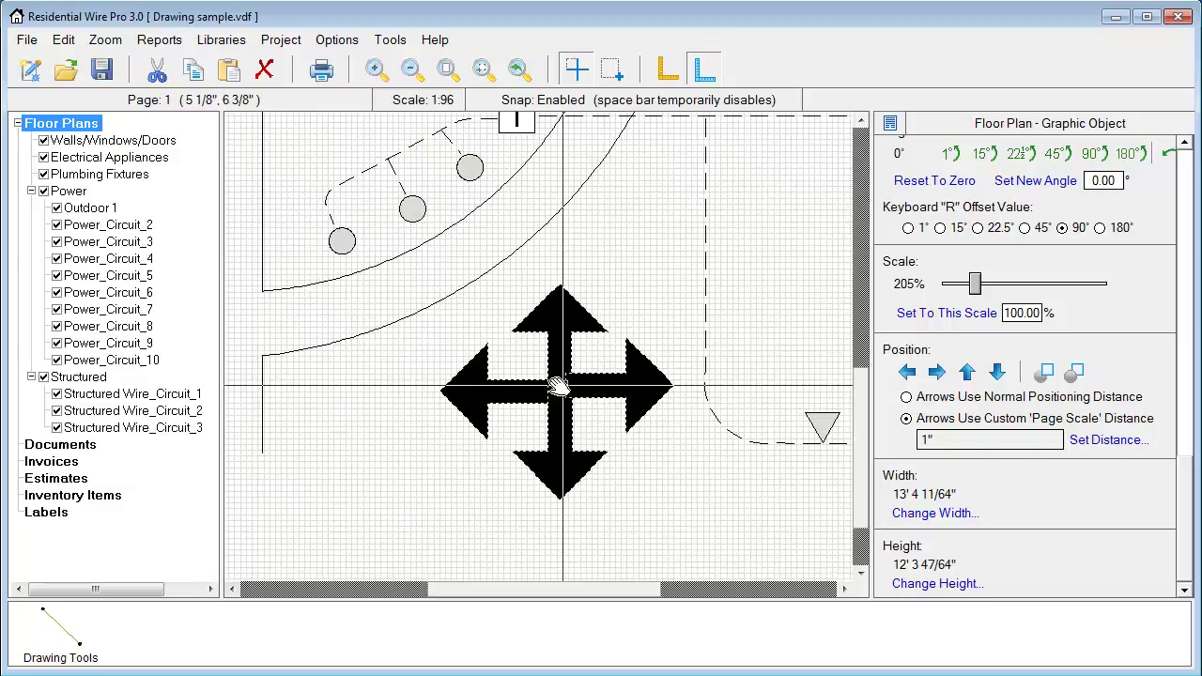
{"action": "right_click", "coordinate": [562, 385]}
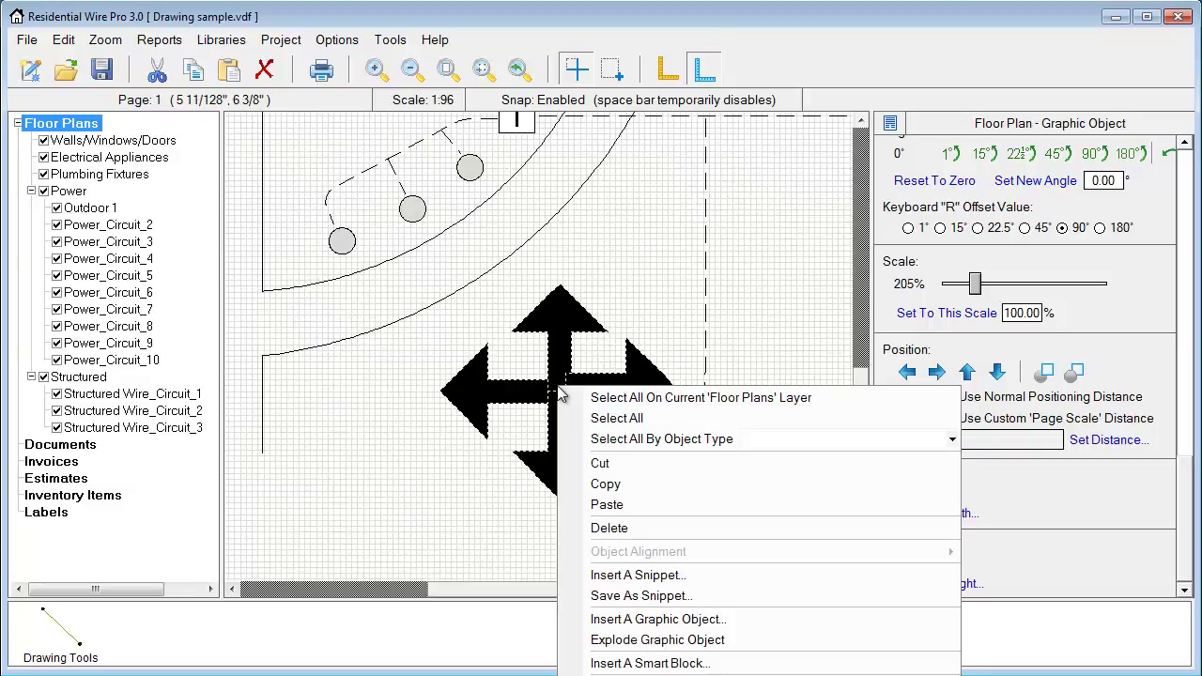
Explode the 205% arrow graphic and select all four arrow pieces.
{"action": "left_click", "coordinate": [624, 642]}
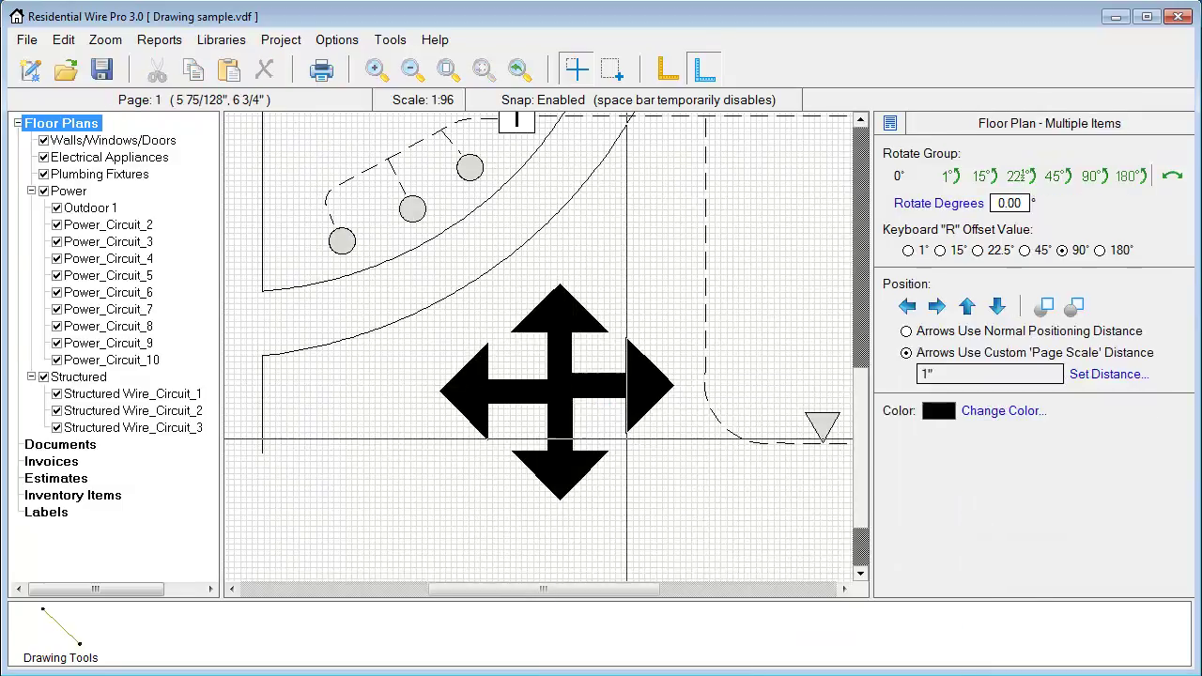
{"action": "left_click", "coordinate": [622, 384]}
{"action": "scroll", "coordinate": [568, 427], "scroll_direction": "up", "scroll_amount": 2}
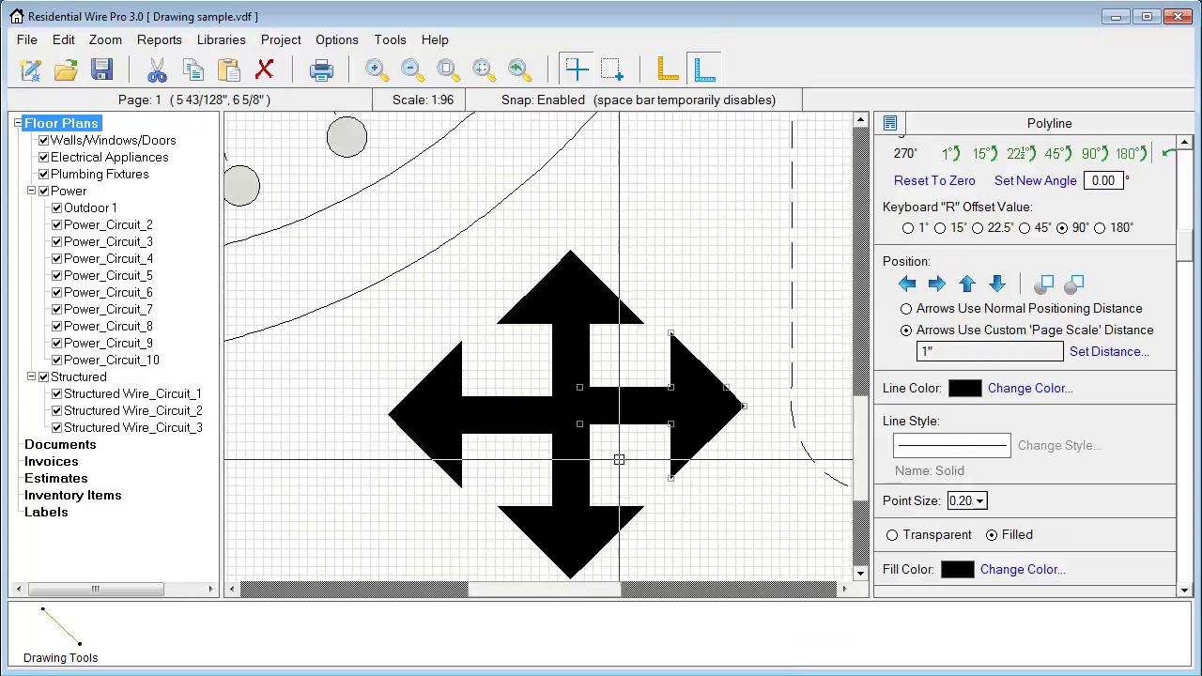
{"action": "left_click", "coordinate": [488, 417]}
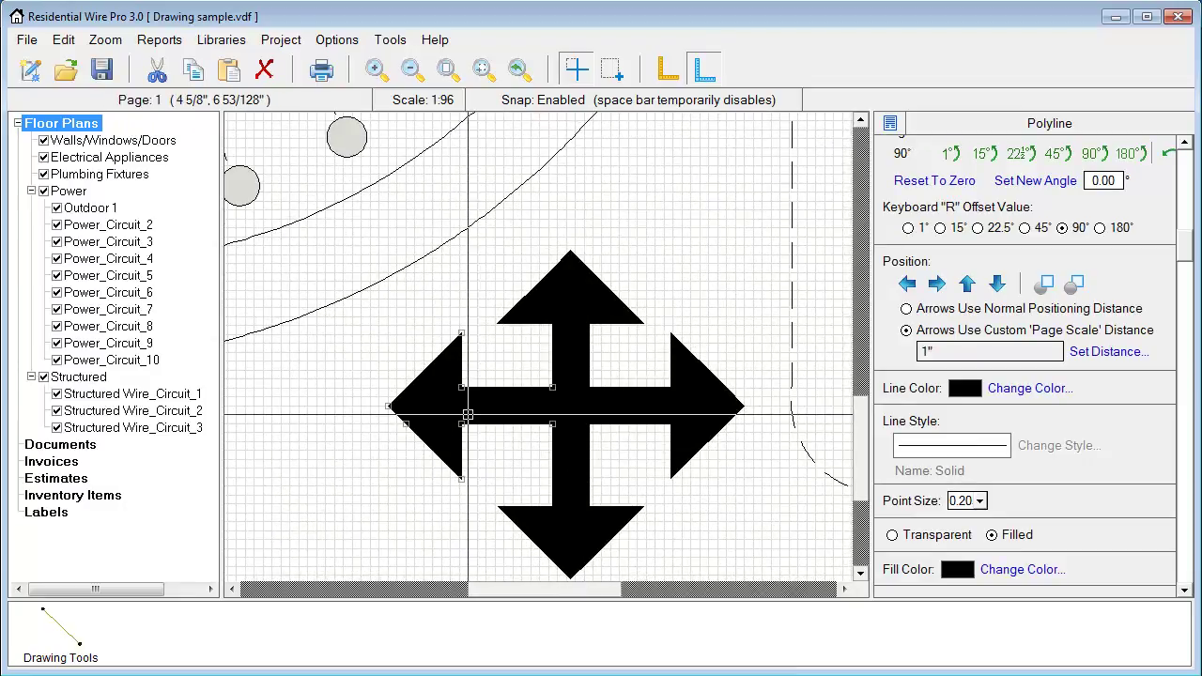
{"action": "left_click", "coordinate": [610, 511]}
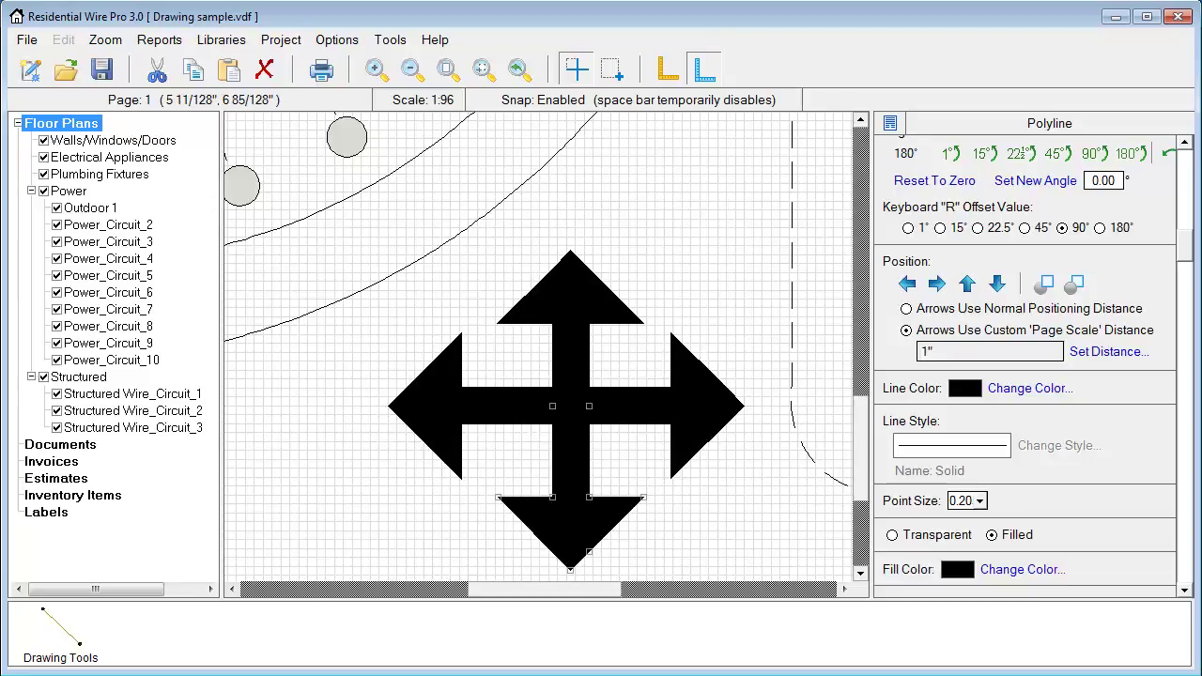
{"action": "left_click", "coordinate": [469, 320]}
{"action": "scroll", "coordinate": [585, 305], "scroll_direction": "down", "scroll_amount": 2}
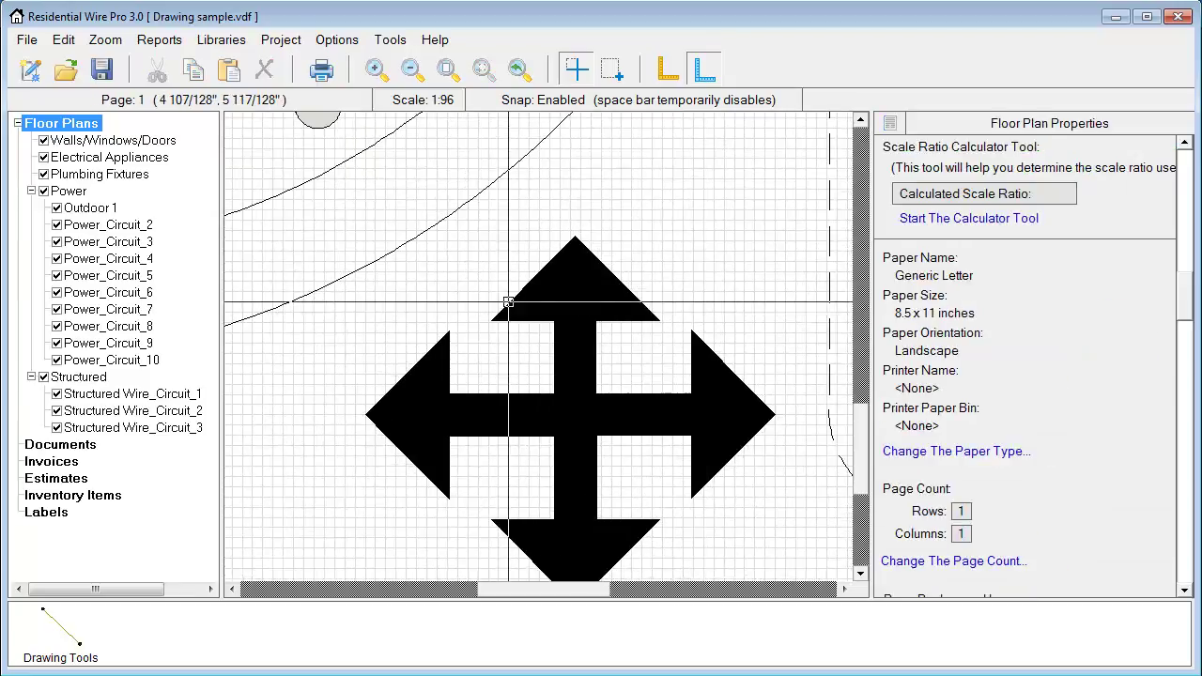
{"action": "left_click_drag", "start_coordinate": [662, 278], "coordinate": [543, 349]}
{"action": "left_click_drag", "start_coordinate": [458, 324], "coordinate": [573, 380]}
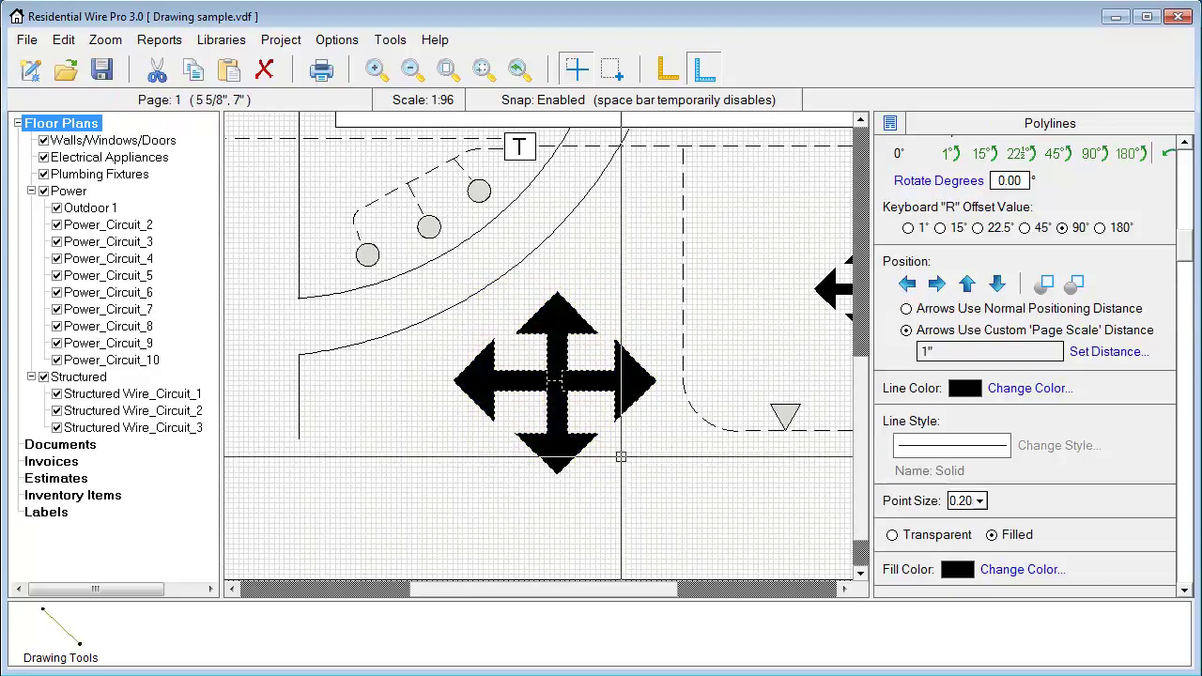
{"action": "right_click", "coordinate": [573, 380]}
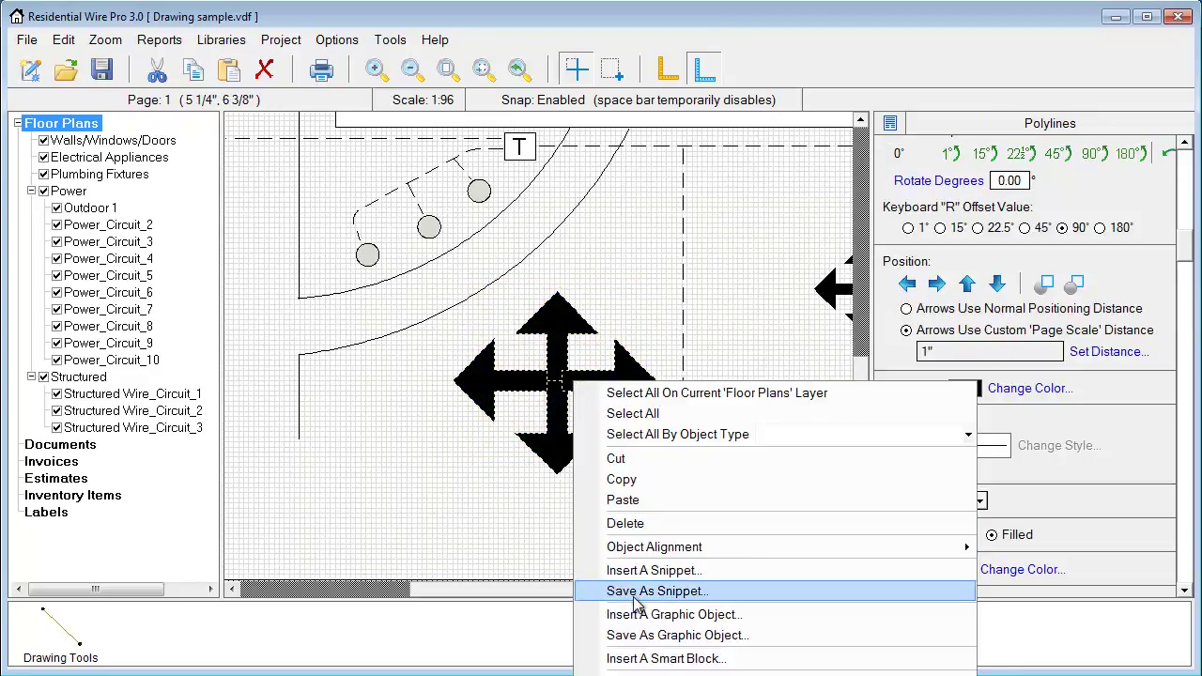
Save the selected arrow pieces over Custom Arrow.vdf, confirming the overwrite.
{"action": "left_click", "coordinate": [638, 636]}
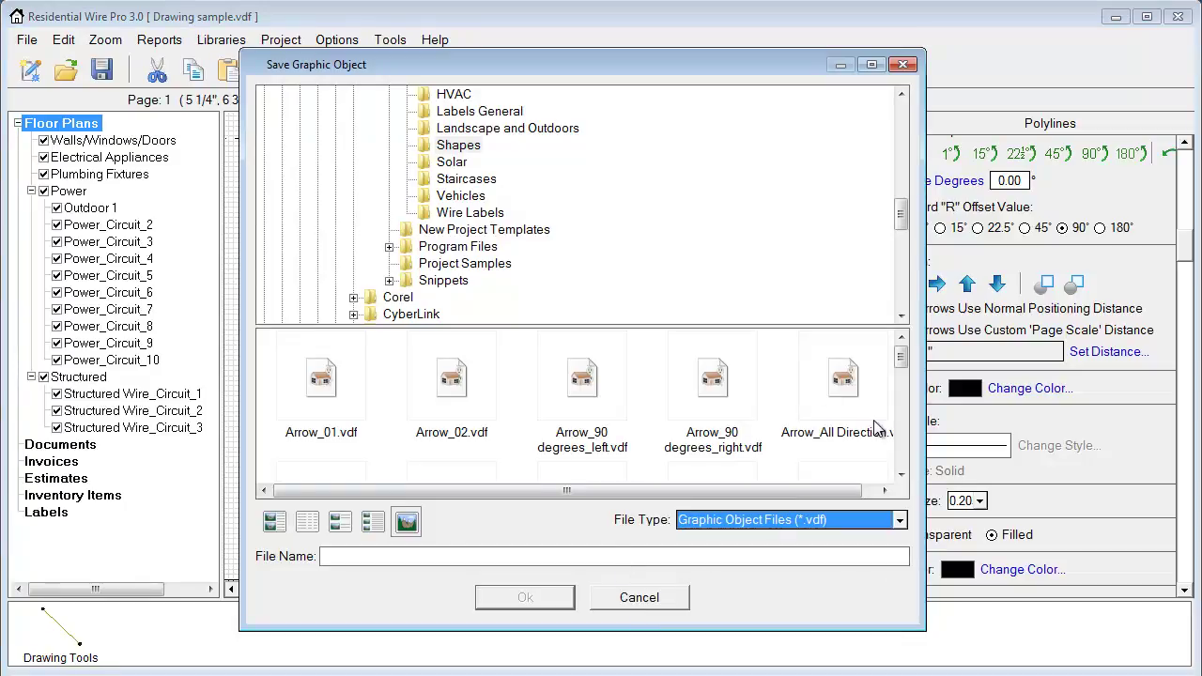
{"action": "left_click", "coordinate": [902, 368]}
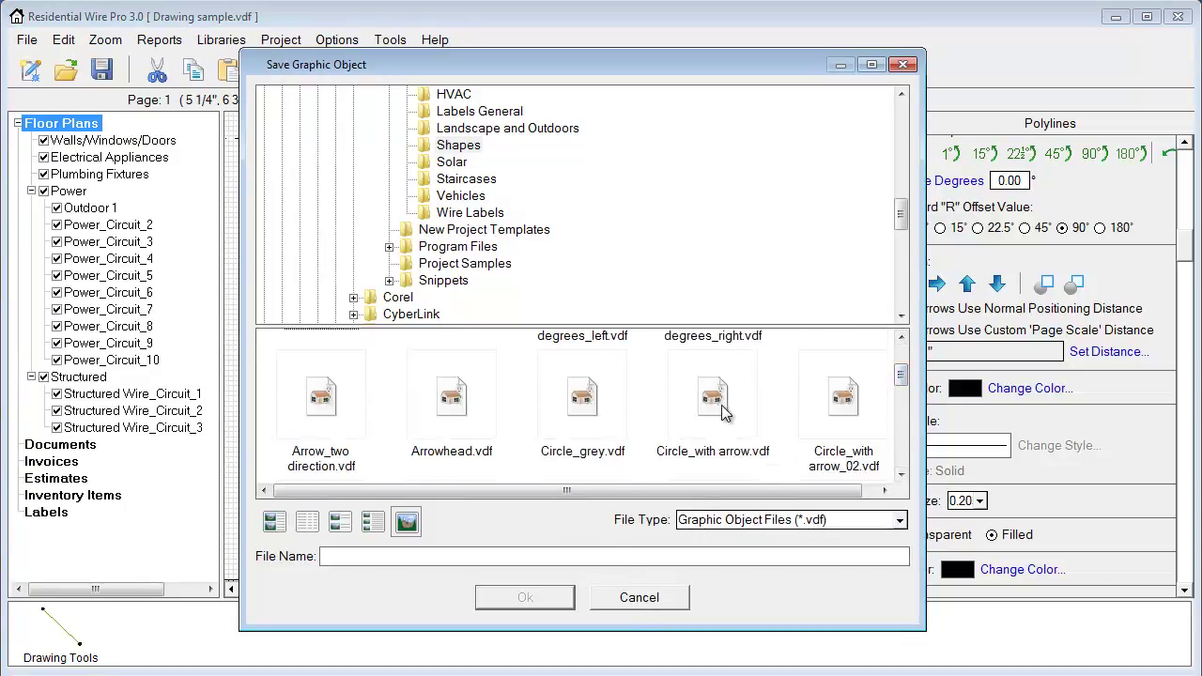
{"action": "left_click_drag", "start_coordinate": [906, 380], "coordinate": [901, 404]}
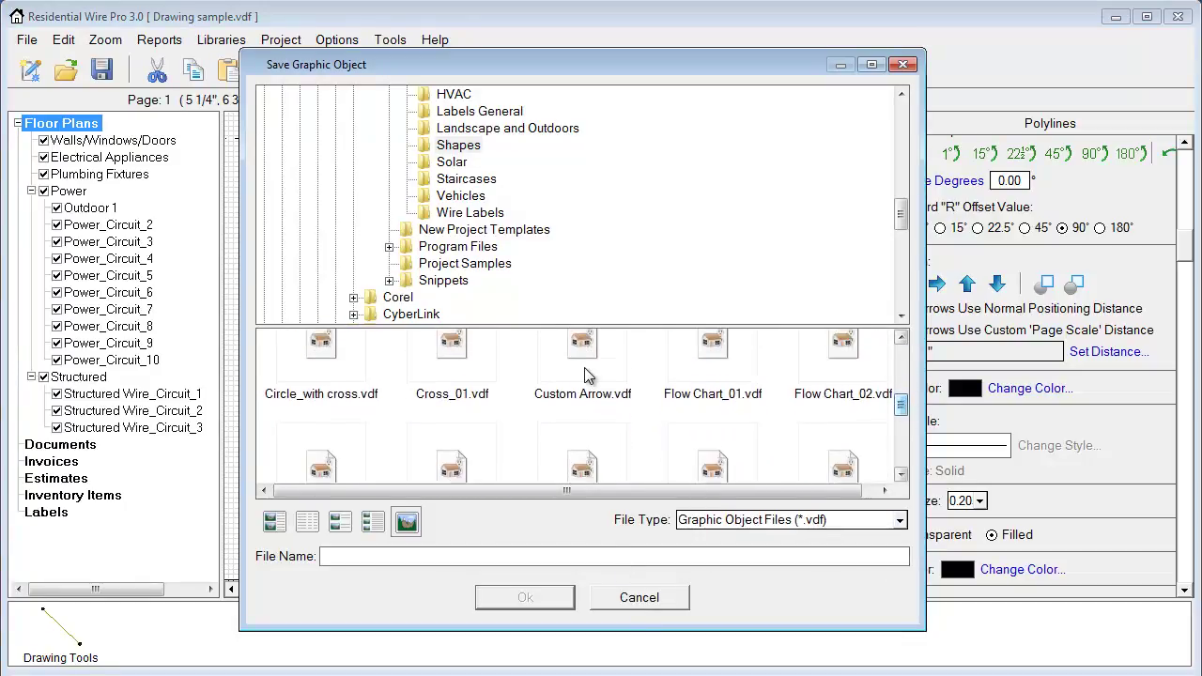
{"action": "left_click", "coordinate": [576, 374]}
{"action": "left_click", "coordinate": [551, 598]}
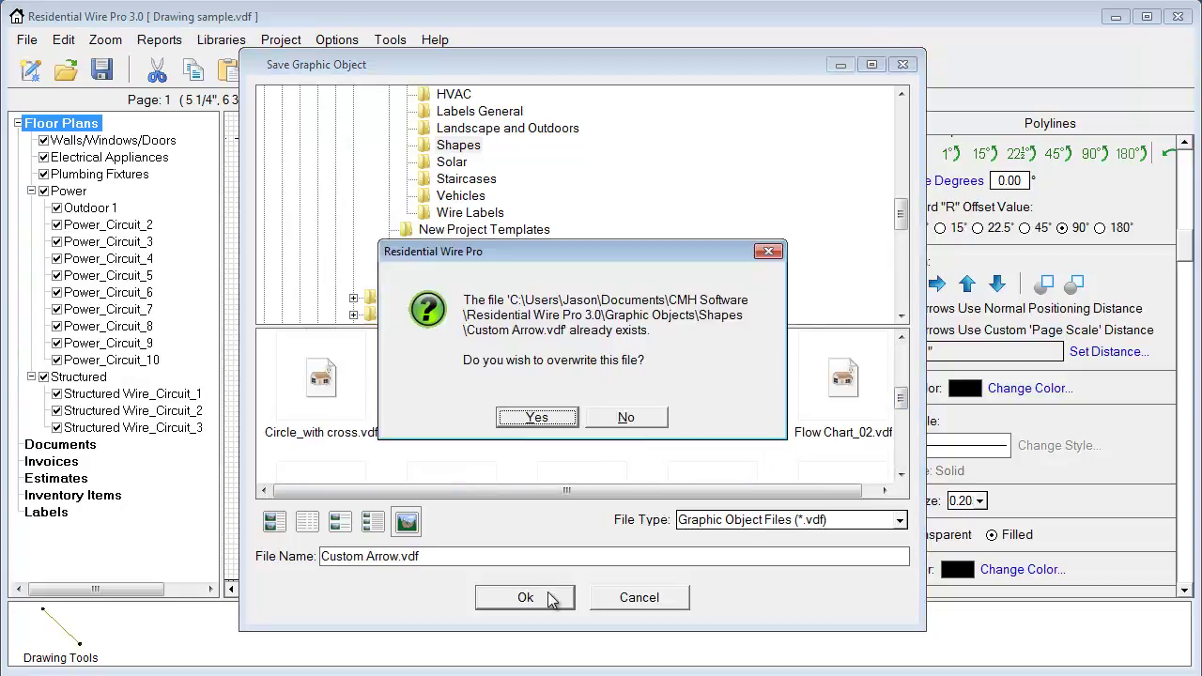
{"action": "left_click", "coordinate": [537, 417]}
{"action": "left_click_drag", "start_coordinate": [618, 451], "coordinate": [427, 420]}
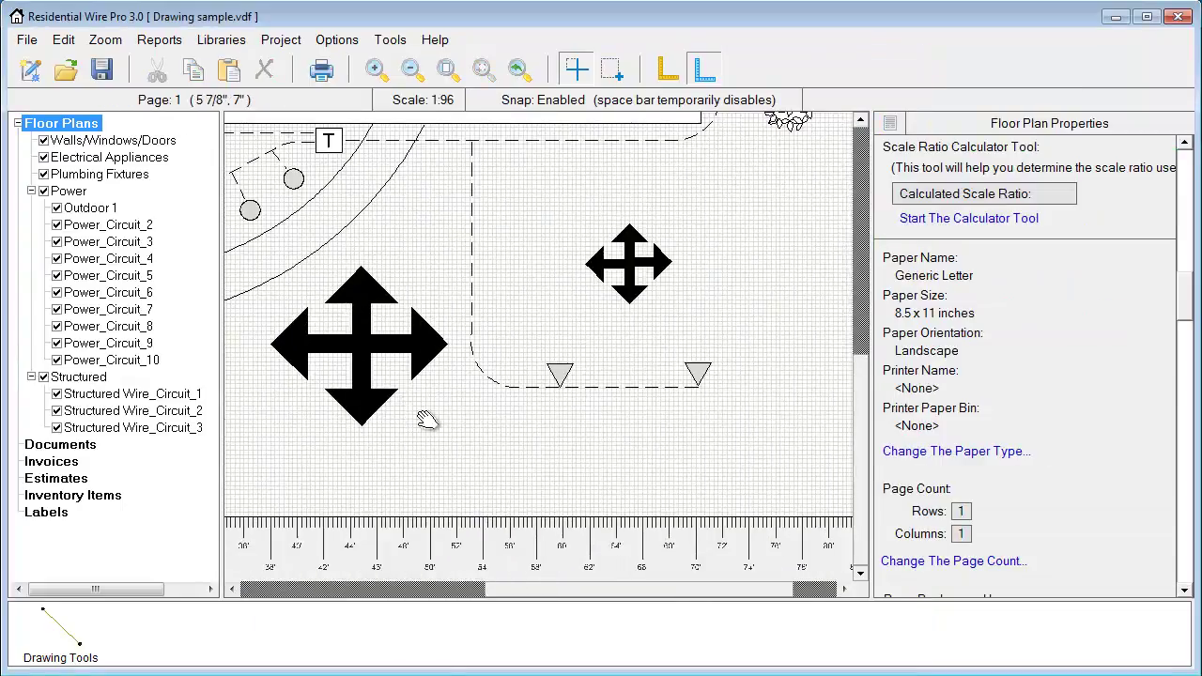
Insert Custom Arrow.vdf again and move it beside the small arrow below the house.
{"action": "right_click", "coordinate": [575, 422]}
{"action": "left_click", "coordinate": [625, 652]}
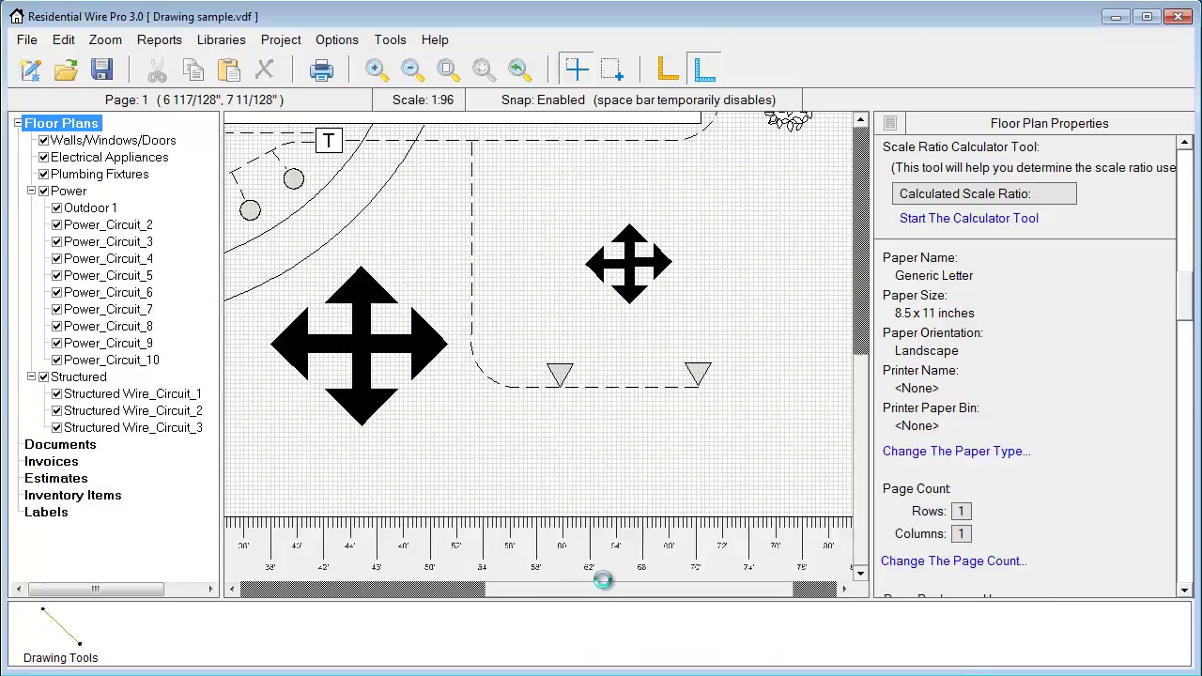
{"action": "left_click", "coordinate": [582, 410]}
{"action": "key", "text": "Down"}
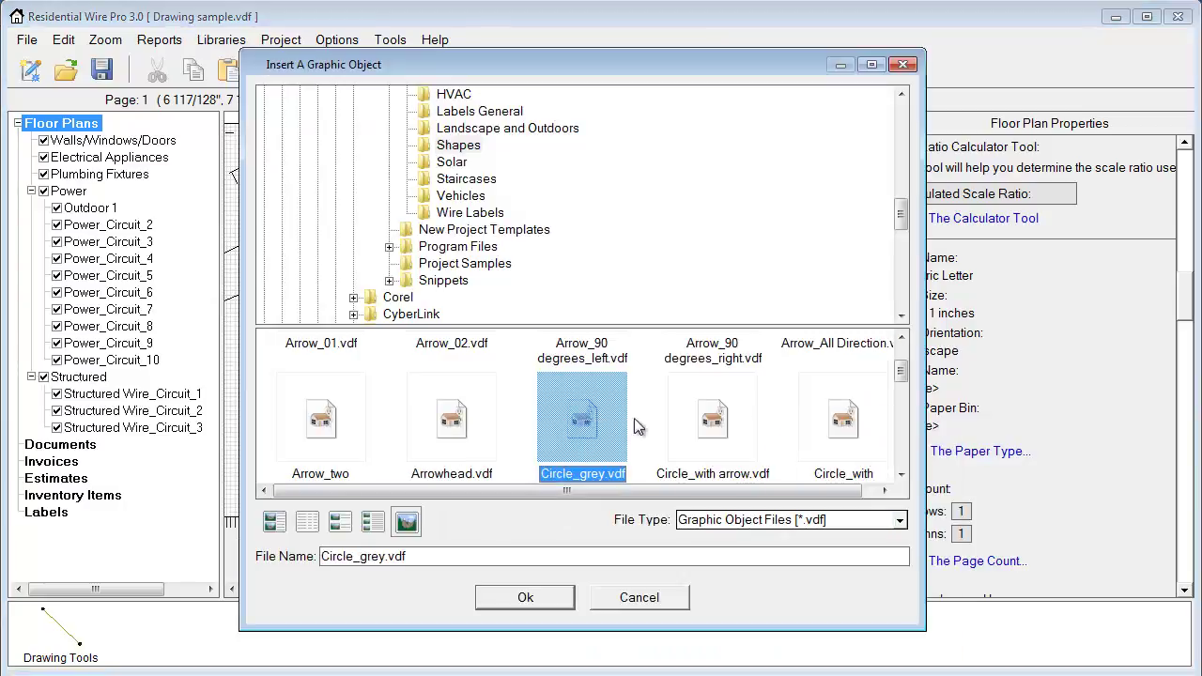
{"action": "left_click_drag", "start_coordinate": [907, 371], "coordinate": [906, 405]}
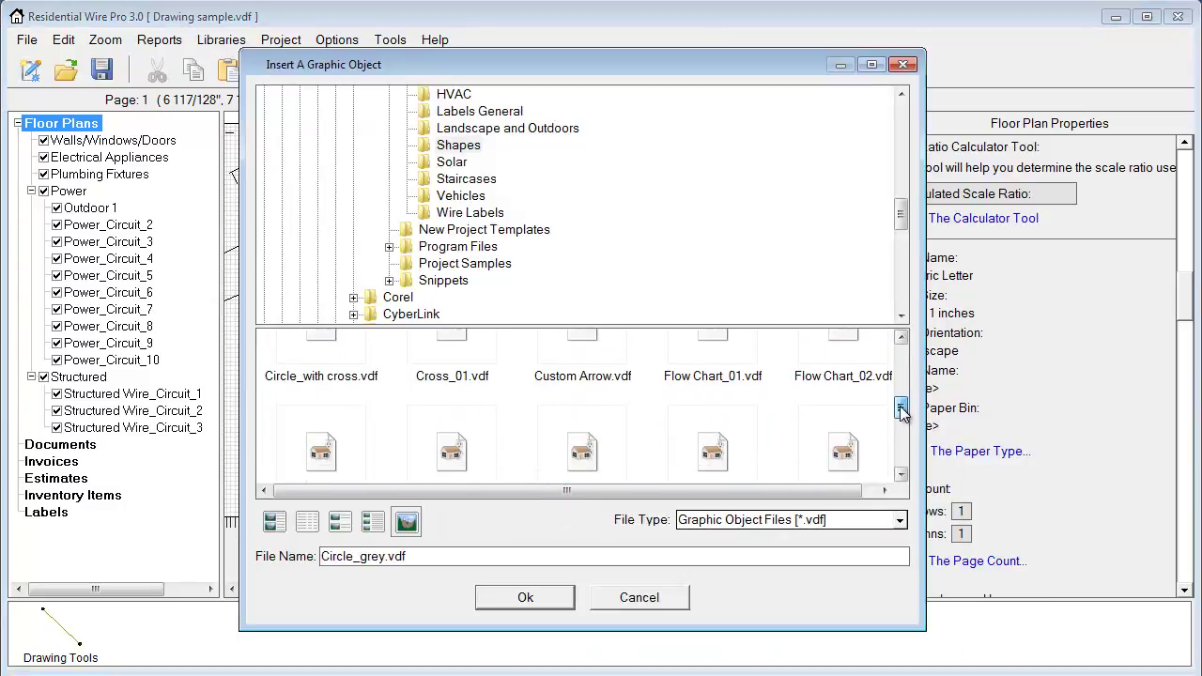
{"action": "left_click", "coordinate": [592, 381]}
{"action": "left_click", "coordinate": [530, 598]}
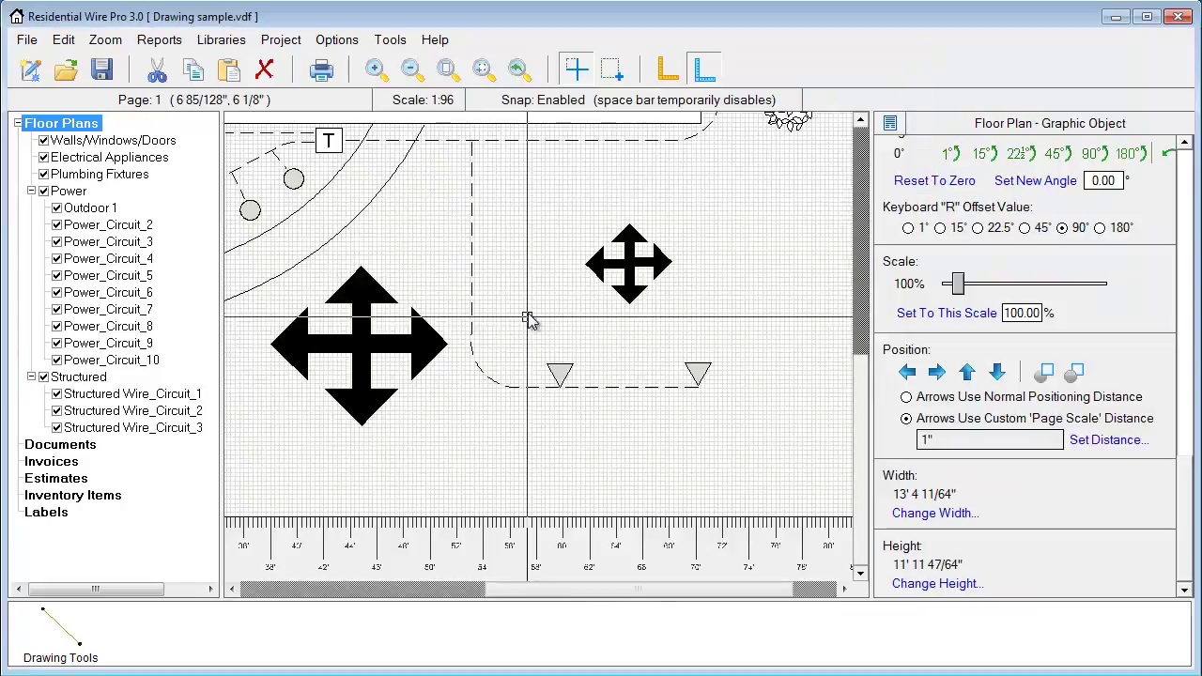
{"action": "left_click_drag", "start_coordinate": [438, 180], "coordinate": [629, 320]}
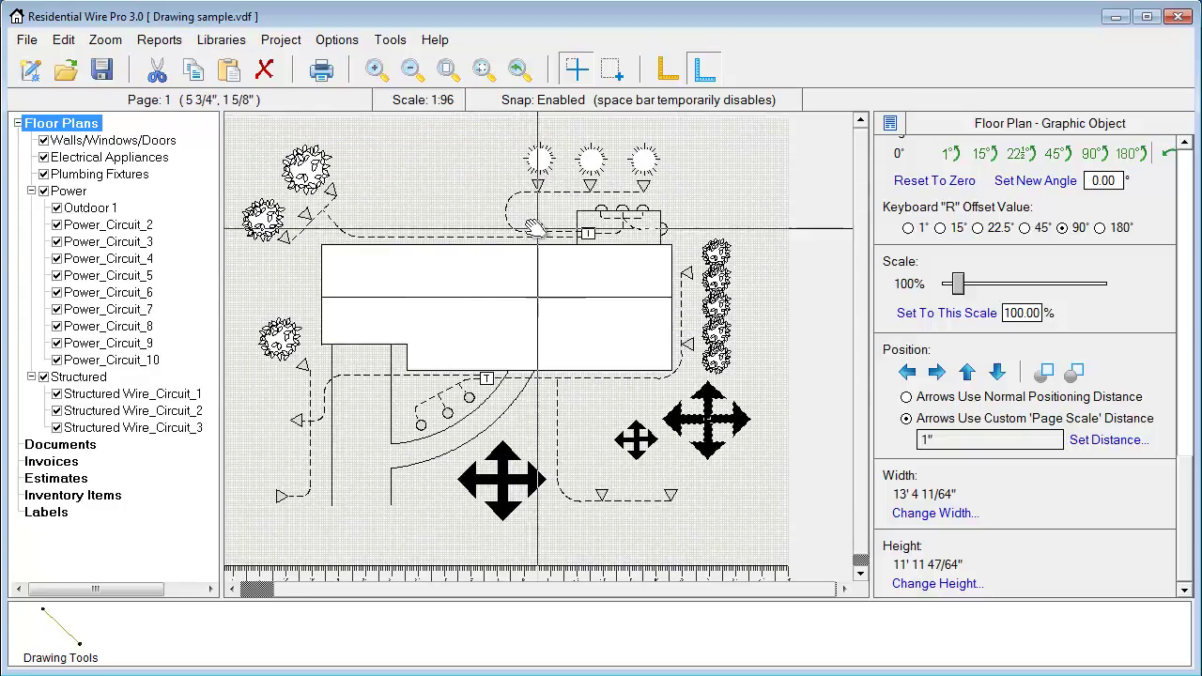
{"action": "scroll", "coordinate": [558, 371], "scroll_direction": "up", "scroll_amount": 2}
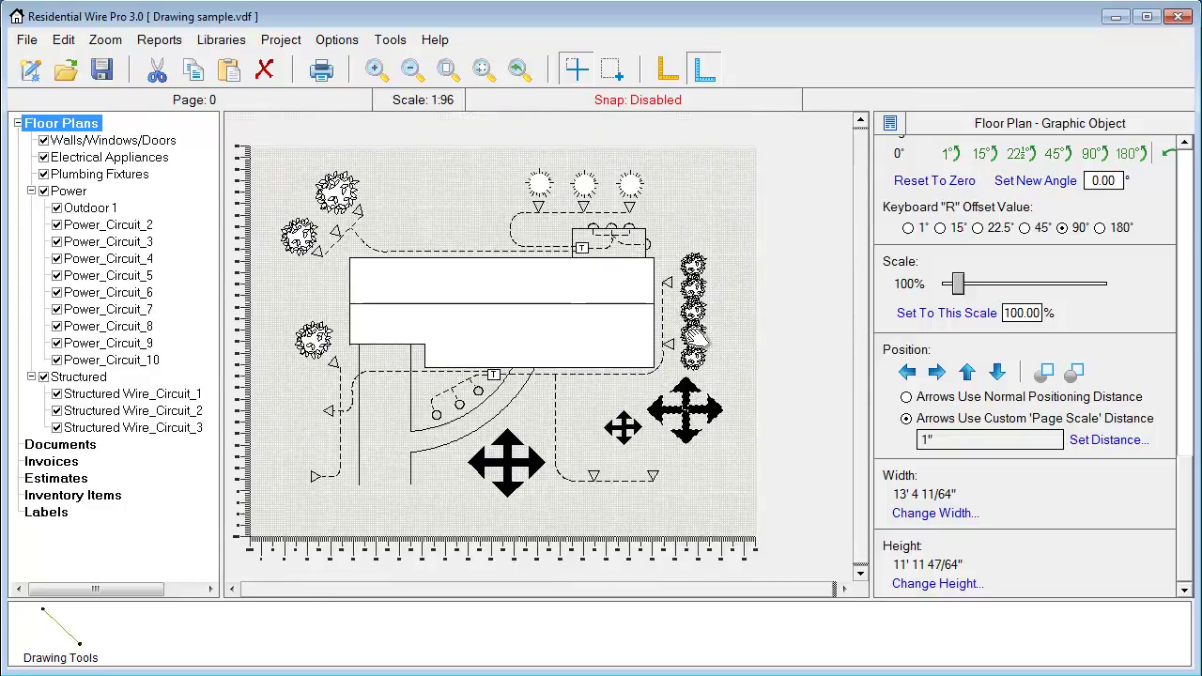
{"action": "scroll", "coordinate": [573, 383], "scroll_direction": "up", "scroll_amount": 2}
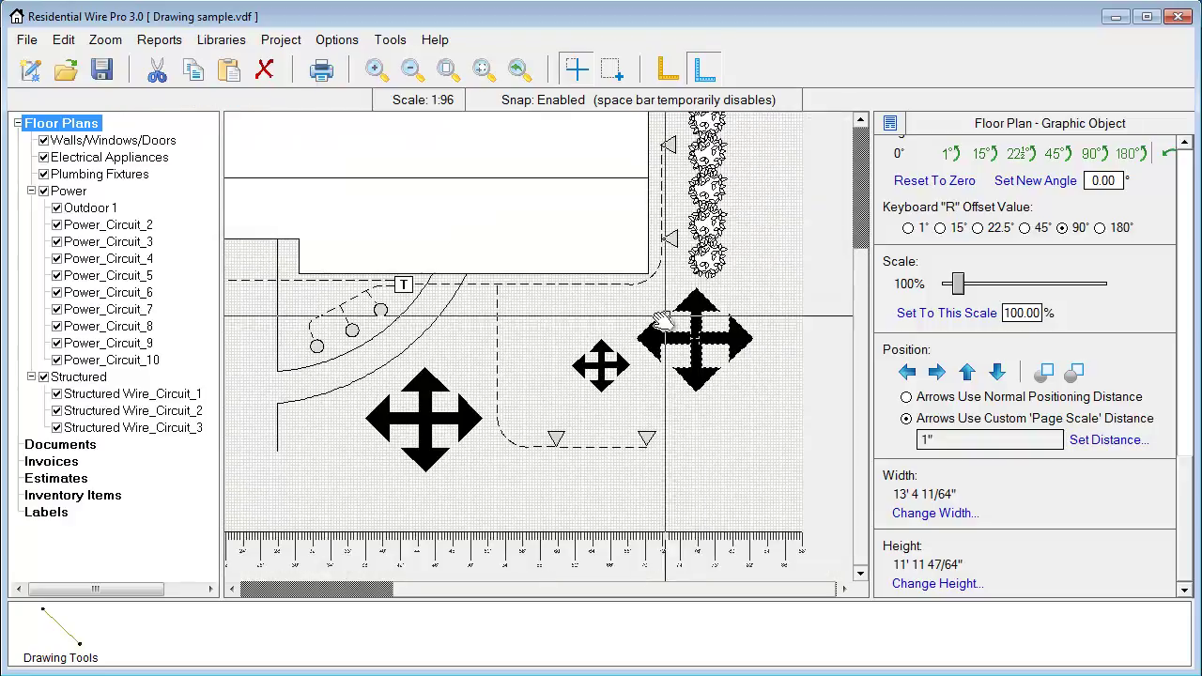
{"action": "right_click", "coordinate": [516, 317]}
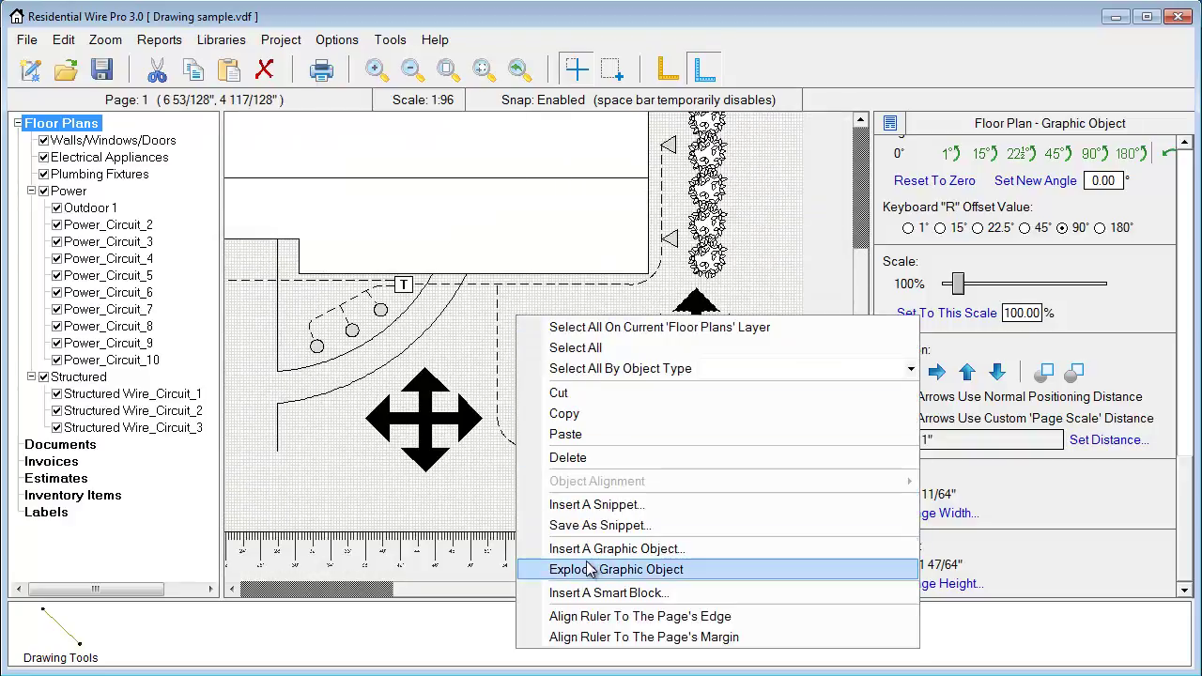
Insert Tree_decid 04.vdf from Landscape and Outdoors and drop it between the arrows.
{"action": "left_click", "coordinate": [610, 549]}
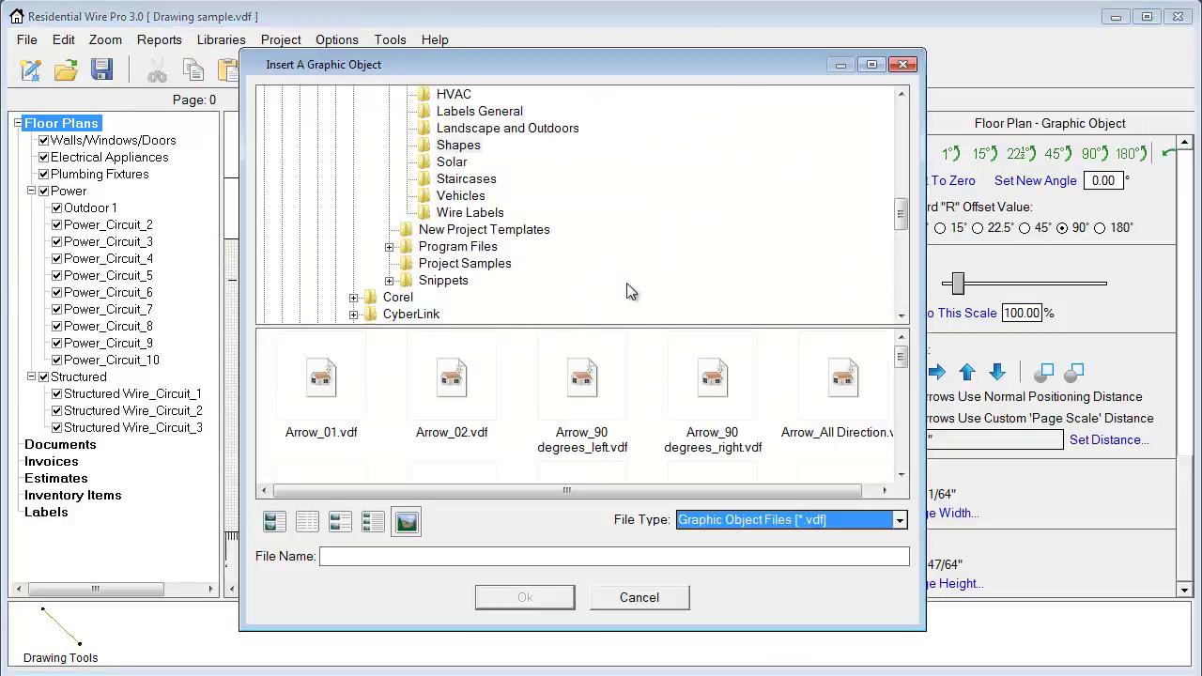
{"action": "left_click", "coordinate": [451, 129]}
{"action": "left_click_drag", "start_coordinate": [902, 364], "coordinate": [903, 439]}
{"action": "left_click", "coordinate": [454, 431]}
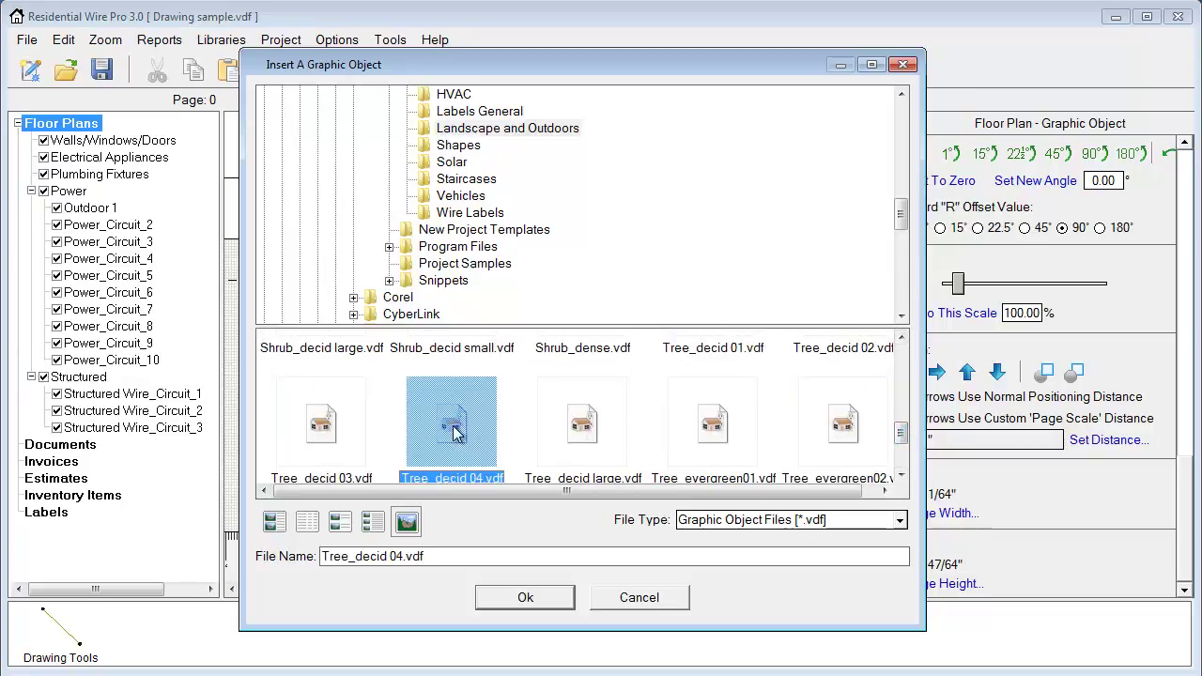
{"action": "left_click", "coordinate": [512, 598]}
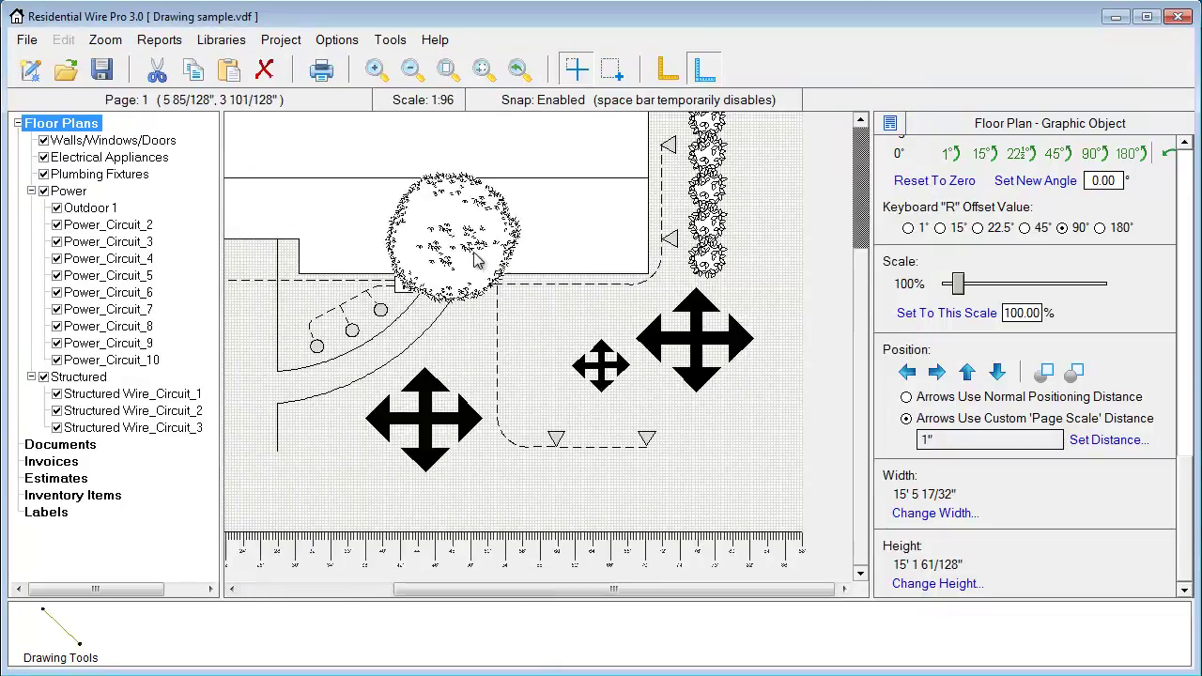
{"action": "left_click", "coordinate": [603, 353]}
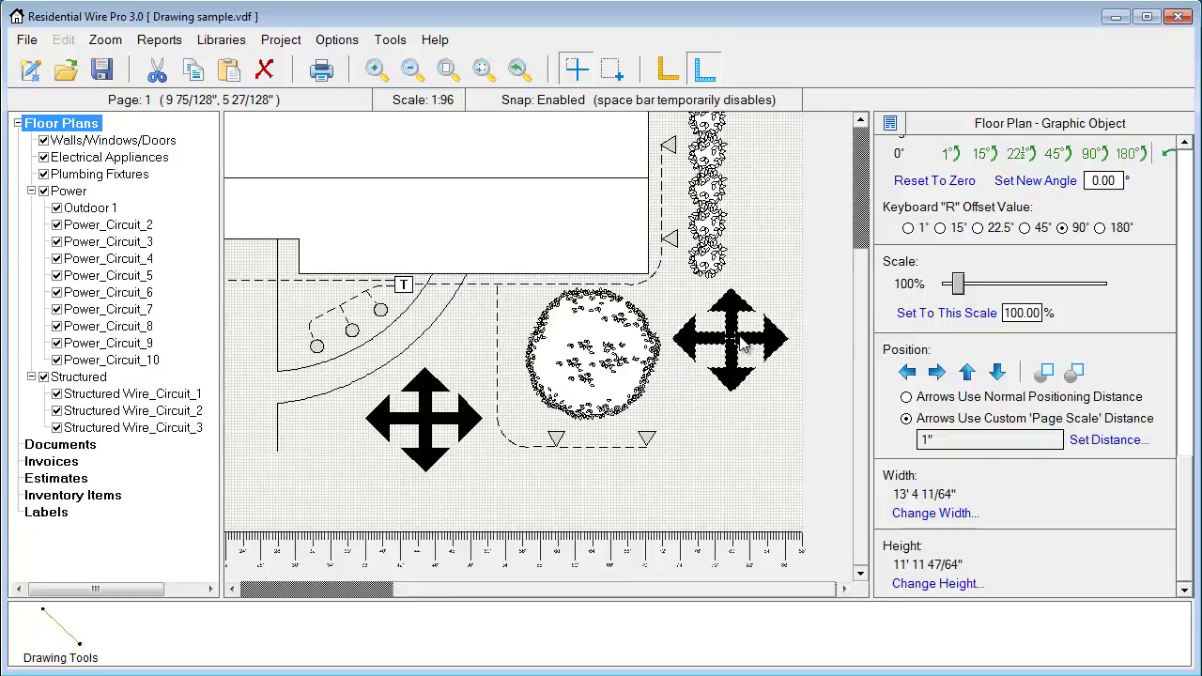
Deselect the placed tree and zoom the view to review its placement.
{"action": "left_click", "coordinate": [581, 445]}
{"action": "scroll", "coordinate": [690, 362], "scroll_direction": "up", "scroll_amount": 2}
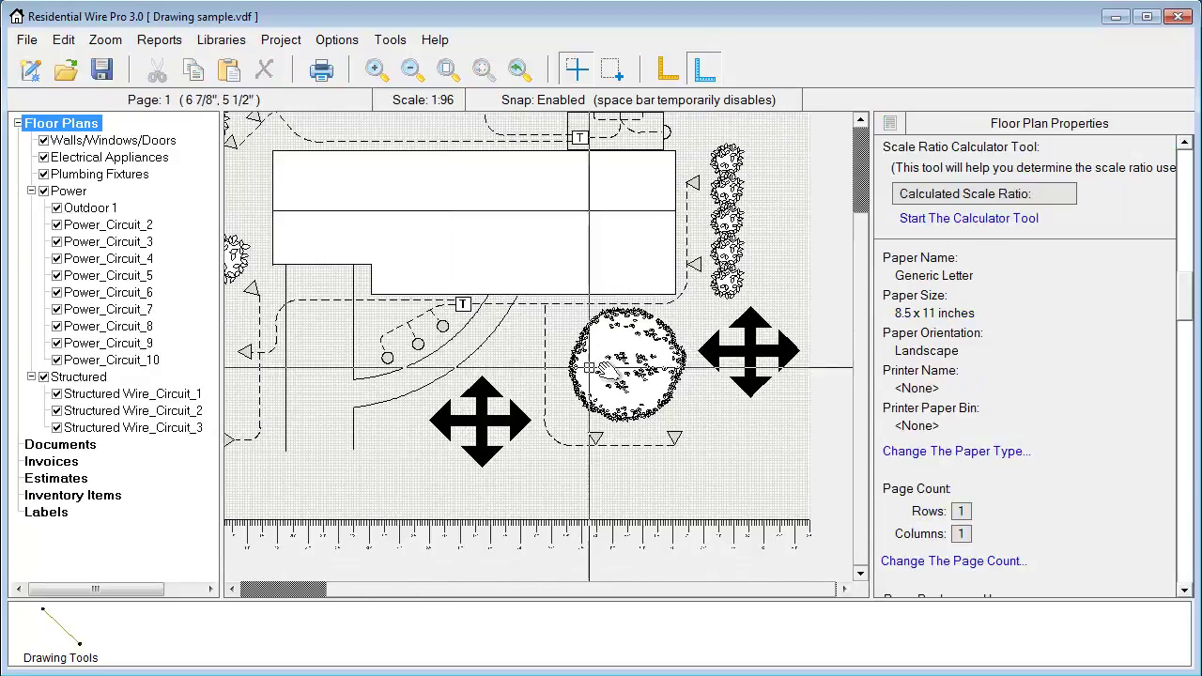
{"action": "scroll", "coordinate": [690, 361], "scroll_direction": "up", "scroll_amount": 3}
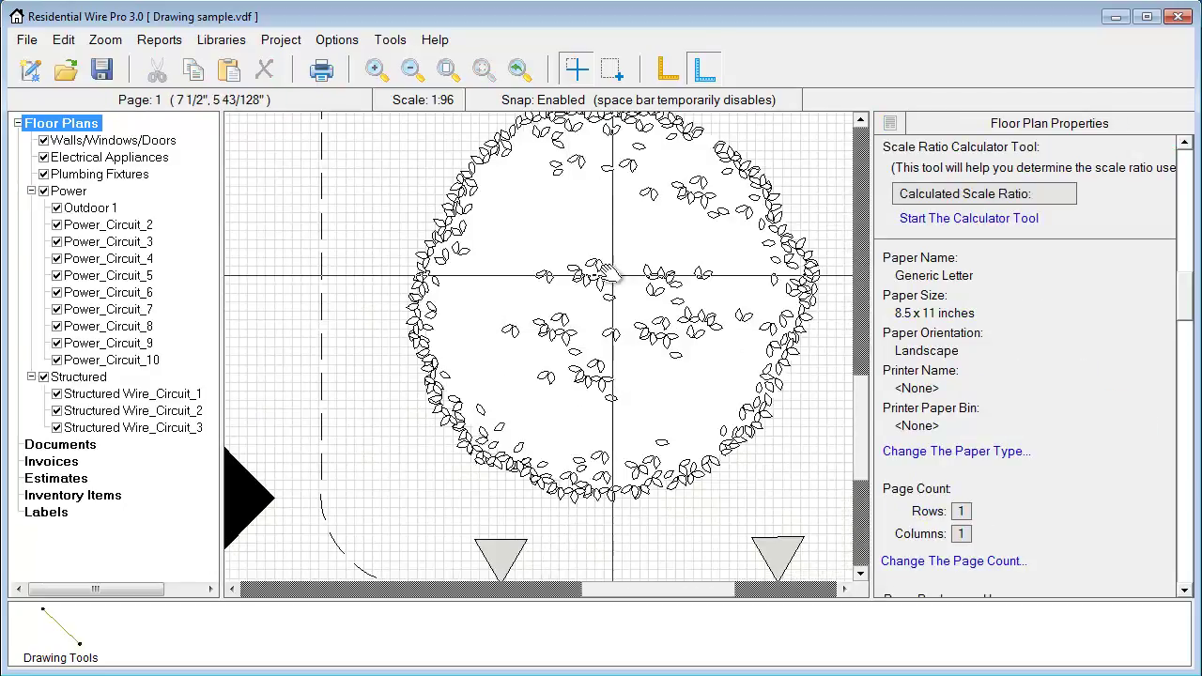
{"action": "scroll", "coordinate": [634, 249], "scroll_direction": "down", "scroll_amount": 1}
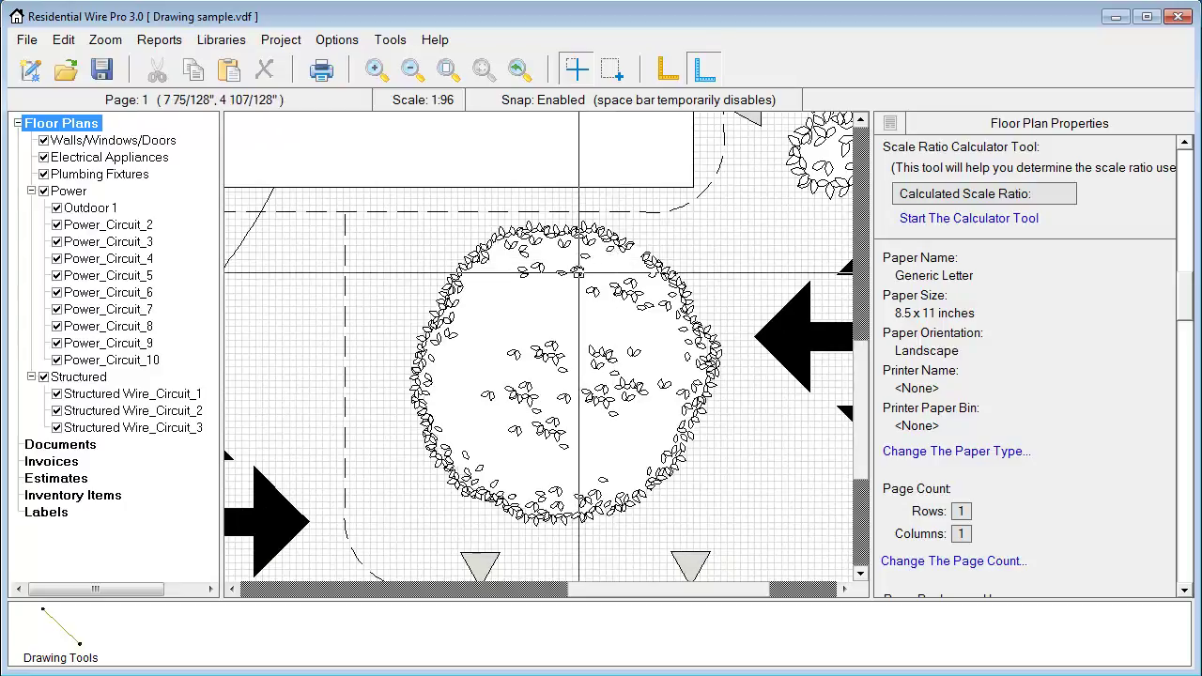
{"action": "right_click", "coordinate": [579, 279]}
{"action": "left_click", "coordinate": [401, 286]}
{"action": "scroll", "coordinate": [571, 355], "scroll_direction": "down", "scroll_amount": 4}
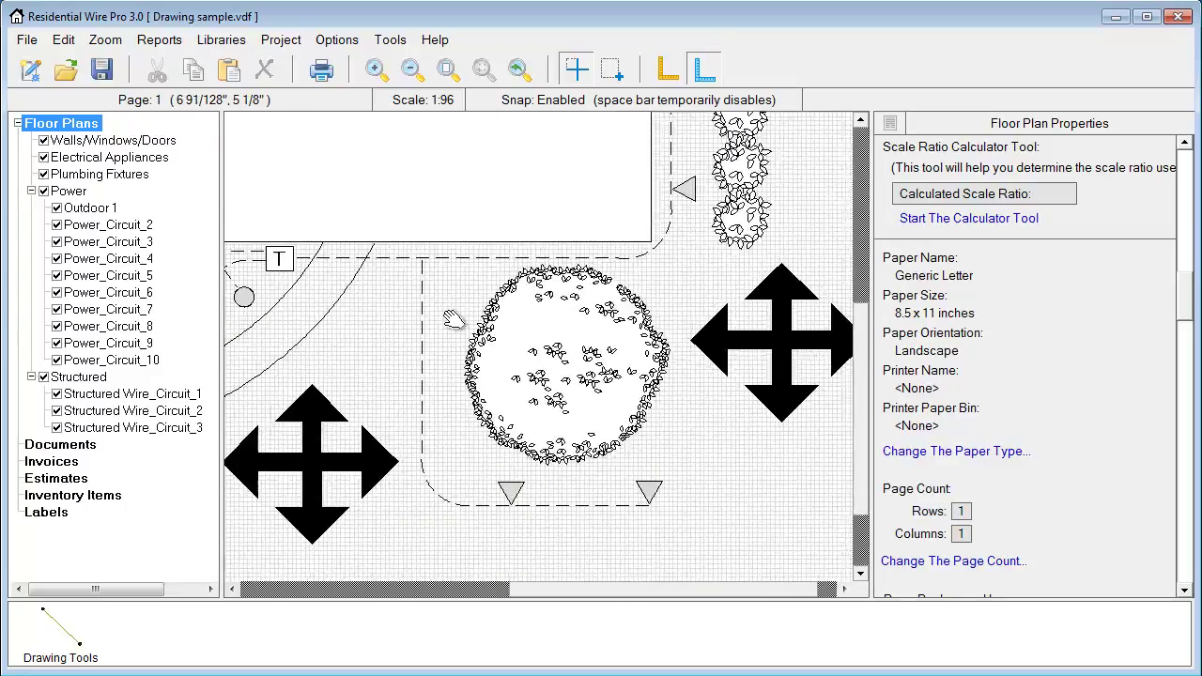
{"action": "scroll", "coordinate": [571, 282], "scroll_direction": "up", "scroll_amount": 3}
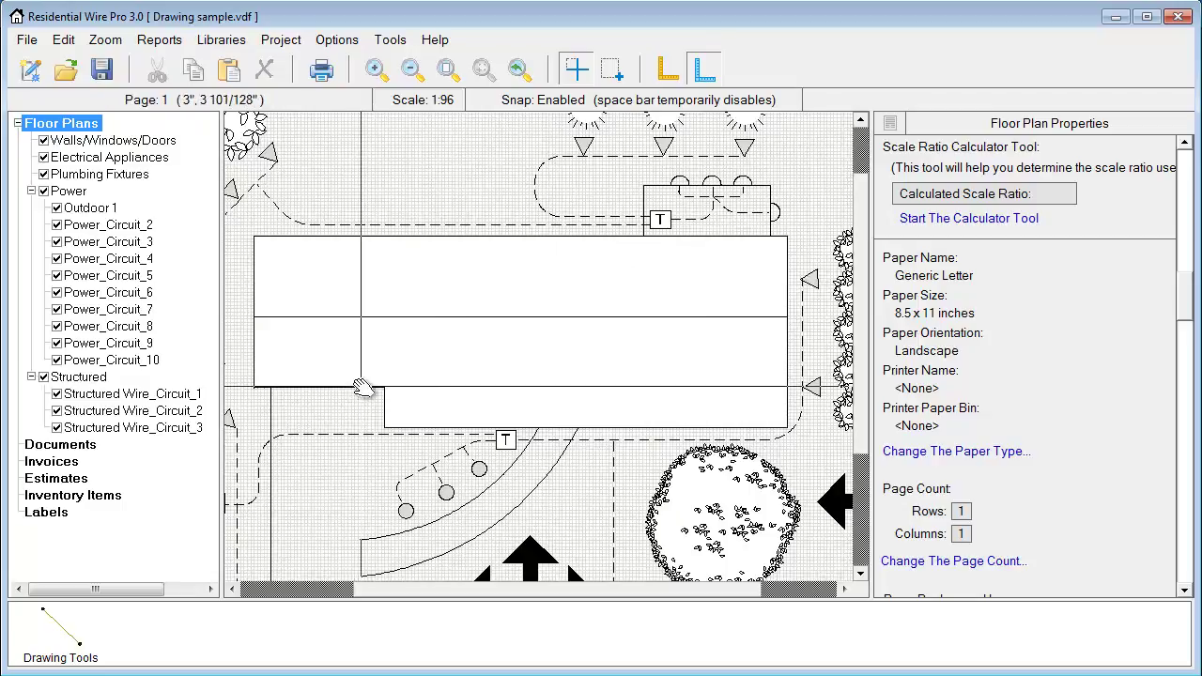
Give the selected house outline polyline the AR-BRSTD brick fill pattern instead of Solid.
{"action": "left_click", "coordinate": [362, 385]}
{"action": "left_click", "coordinate": [384, 385]}
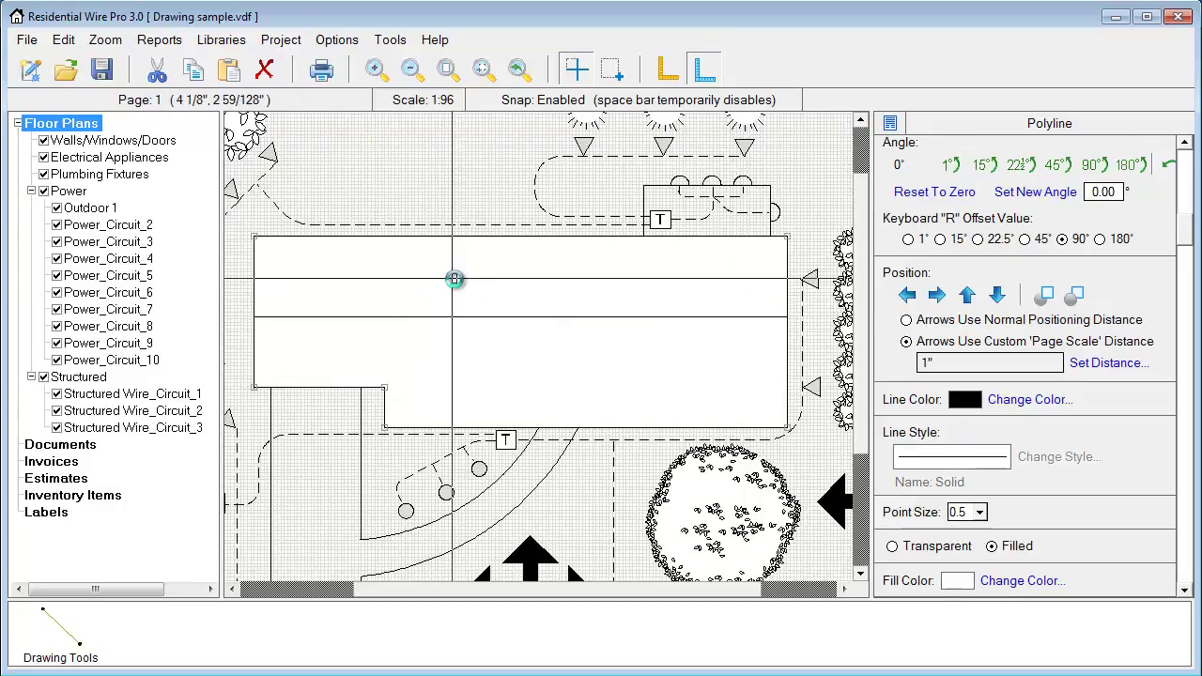
{"action": "left_click_drag", "start_coordinate": [1181, 240], "coordinate": [1186, 546]}
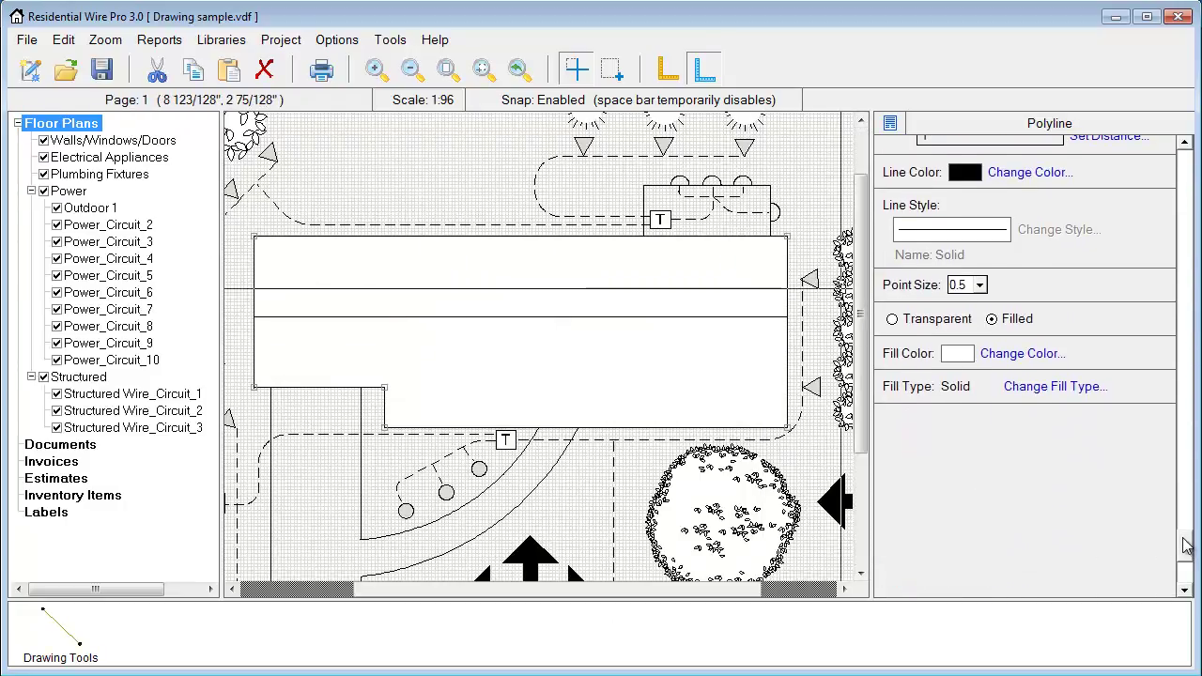
{"action": "left_click", "coordinate": [1033, 388]}
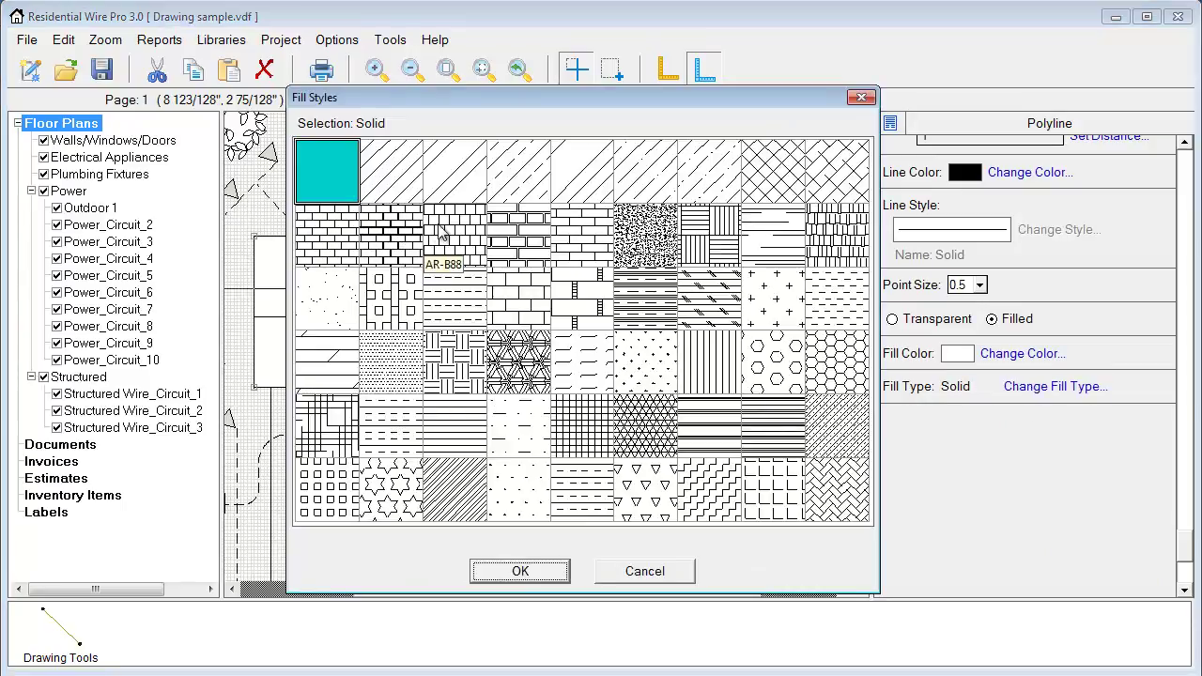
{"action": "left_click", "coordinate": [579, 230]}
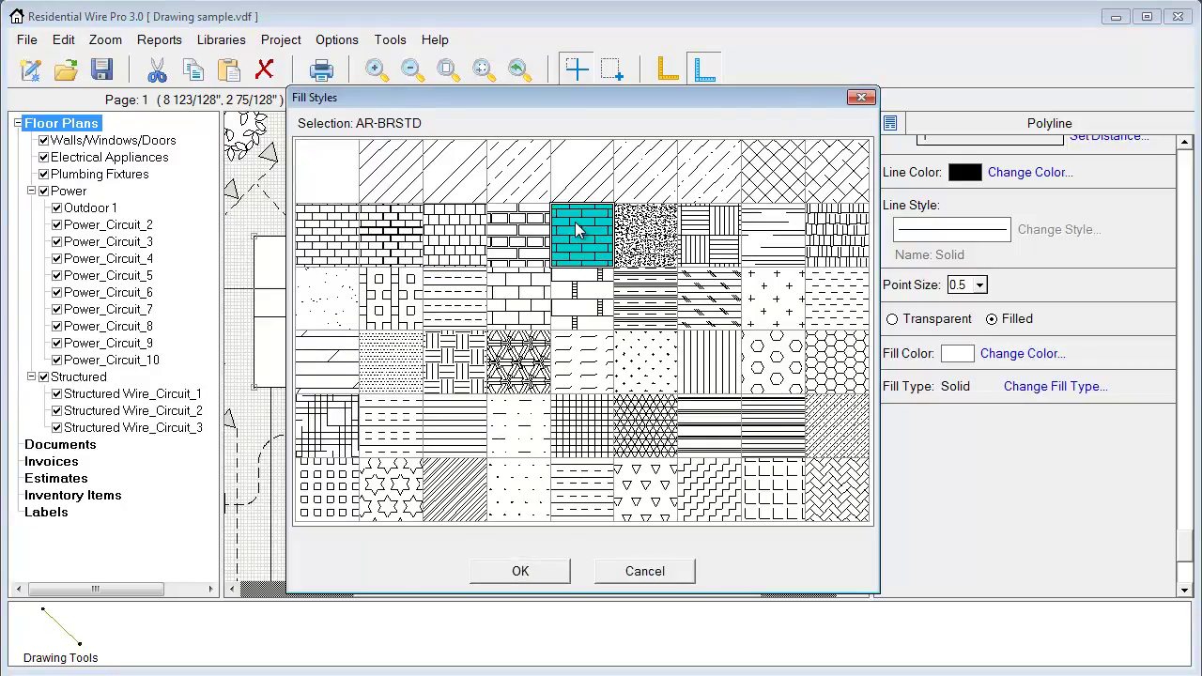
{"action": "left_click", "coordinate": [522, 572]}
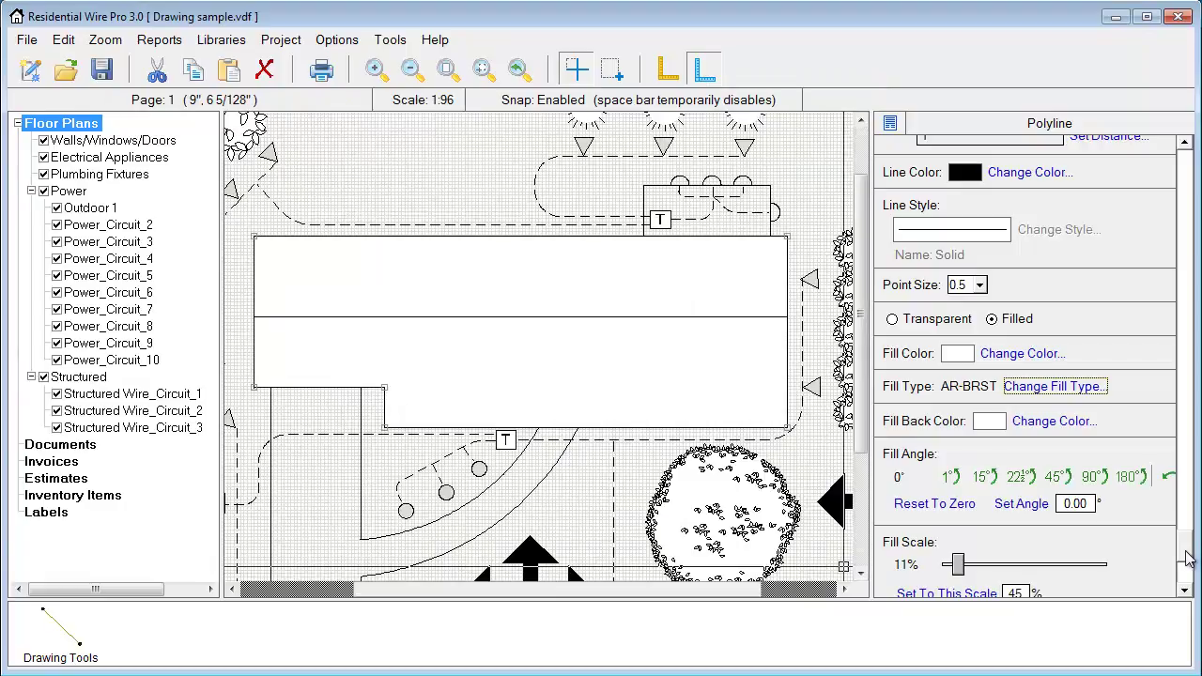
{"action": "left_click", "coordinate": [1183, 584]}
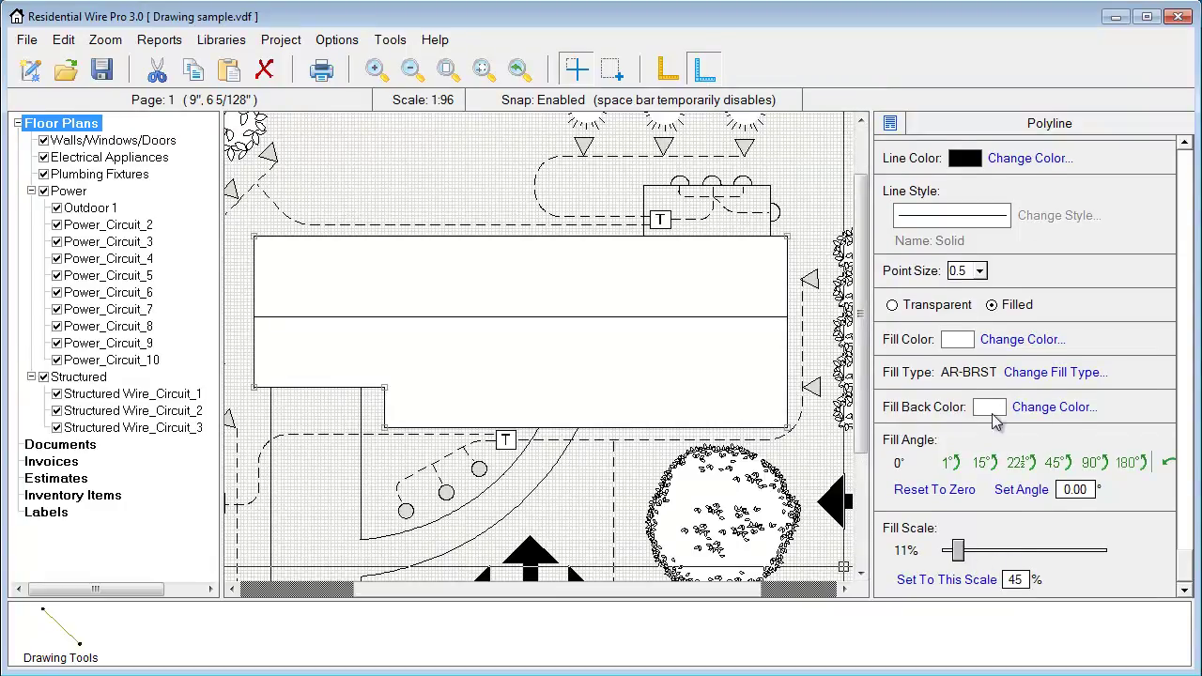
Set the brick fill colour to black and the fill scale to 5%.
{"action": "left_click", "coordinate": [1021, 340]}
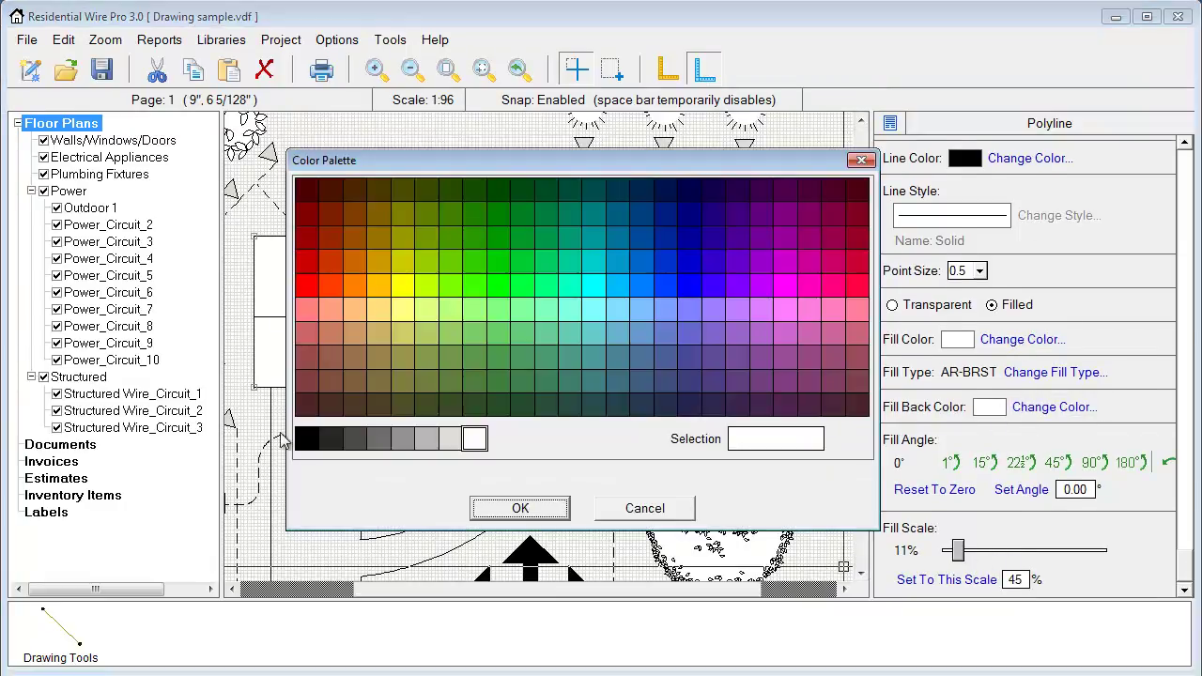
{"action": "left_click", "coordinate": [307, 439]}
{"action": "left_click", "coordinate": [520, 508]}
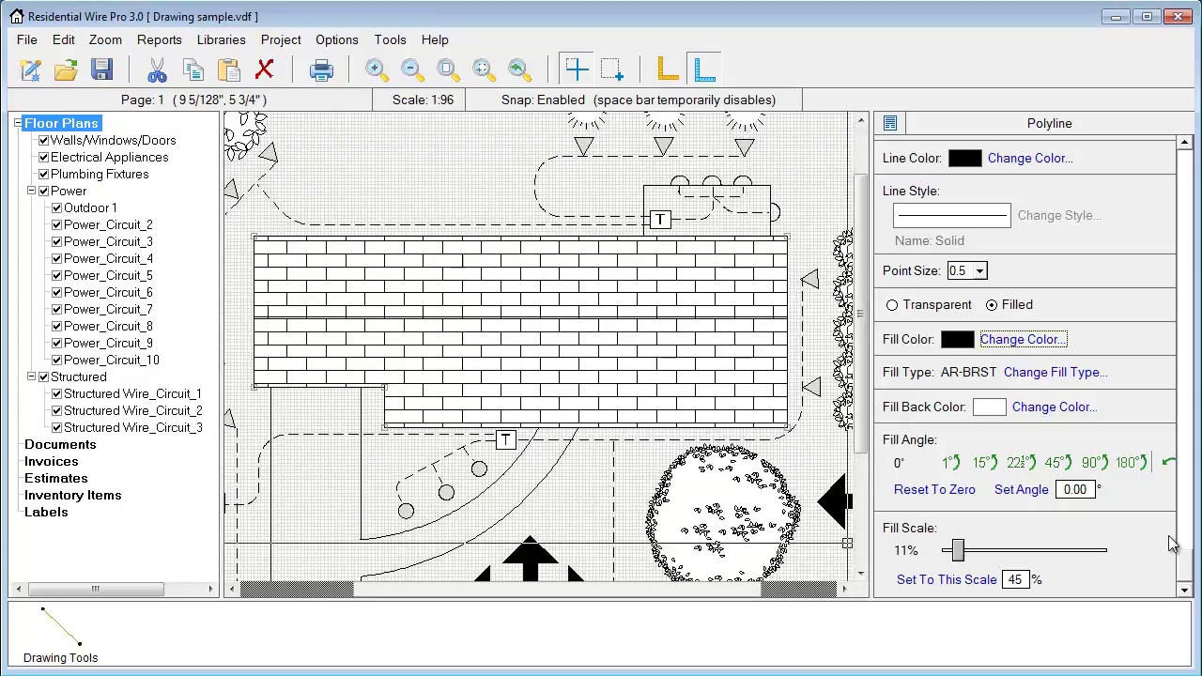
{"action": "left_click_drag", "start_coordinate": [958, 552], "coordinate": [951, 555]}
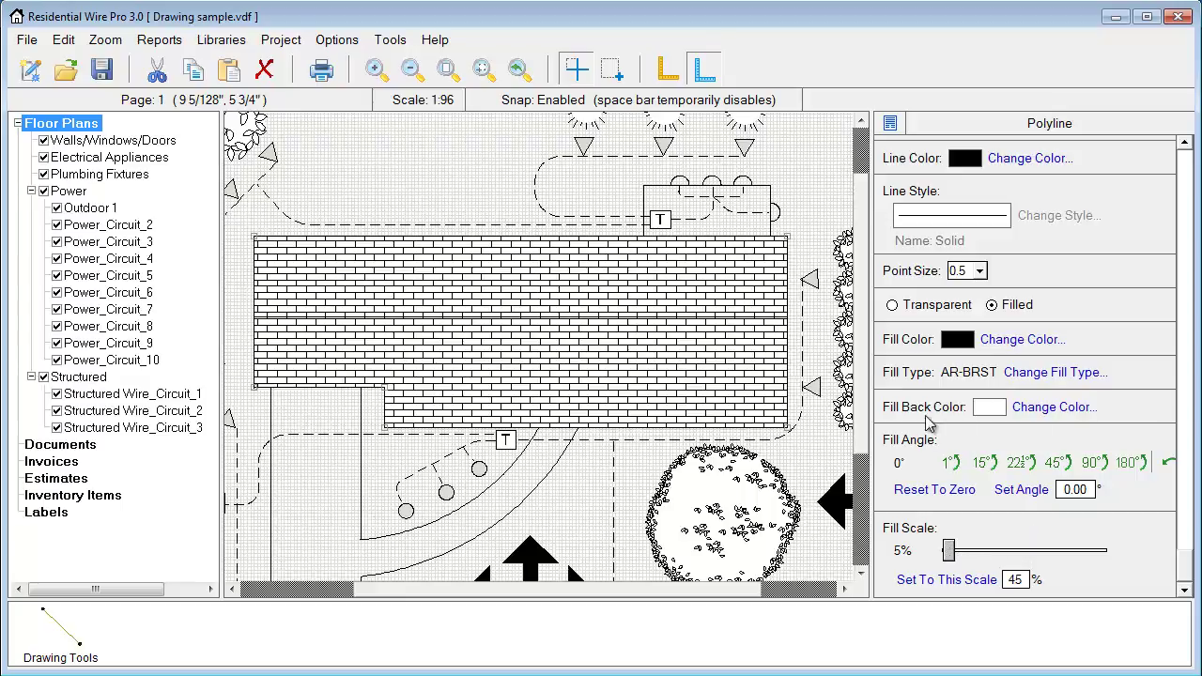
Set the fill back colour to light grey instead of cyan, then deselect the house.
{"action": "left_click", "coordinate": [1031, 413]}
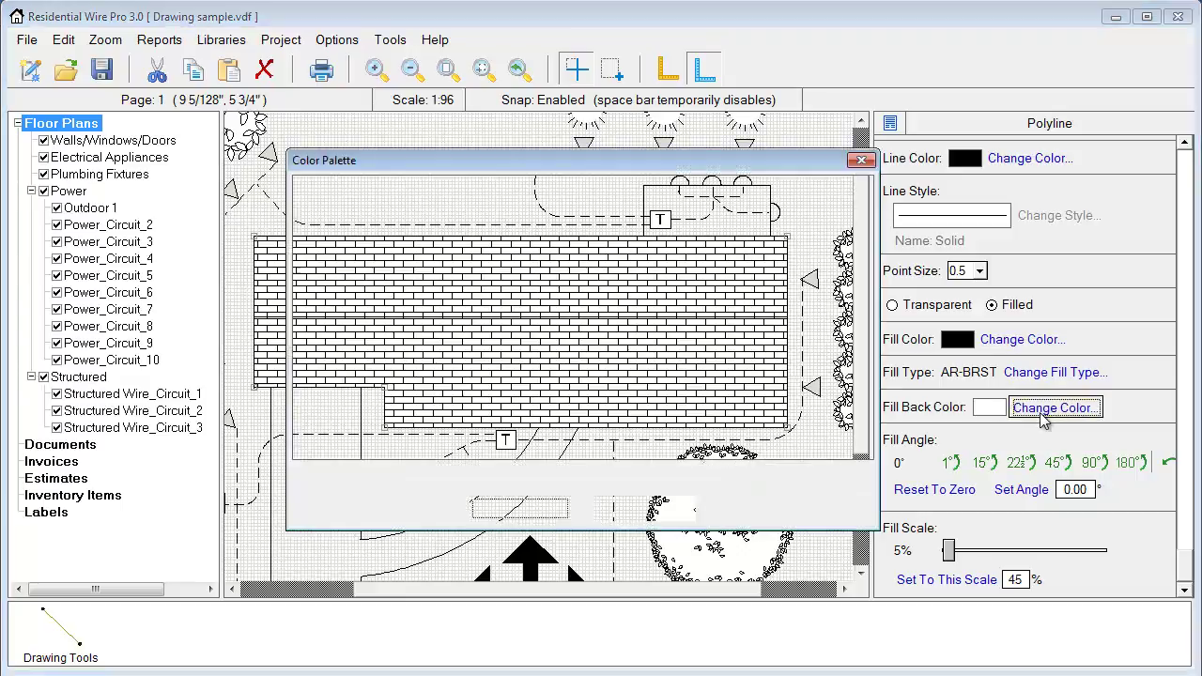
{"action": "left_click", "coordinate": [595, 308]}
{"action": "left_click", "coordinate": [549, 510]}
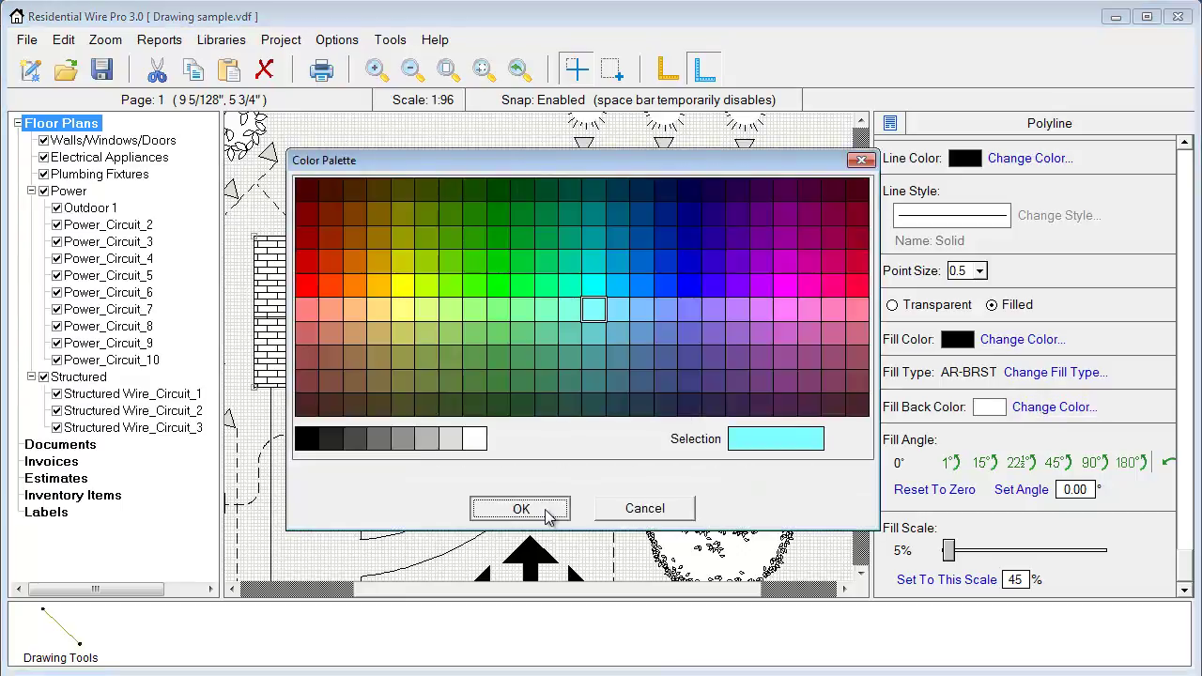
{"action": "left_click", "coordinate": [1045, 409]}
{"action": "left_click", "coordinate": [451, 441]}
{"action": "left_click", "coordinate": [520, 508]}
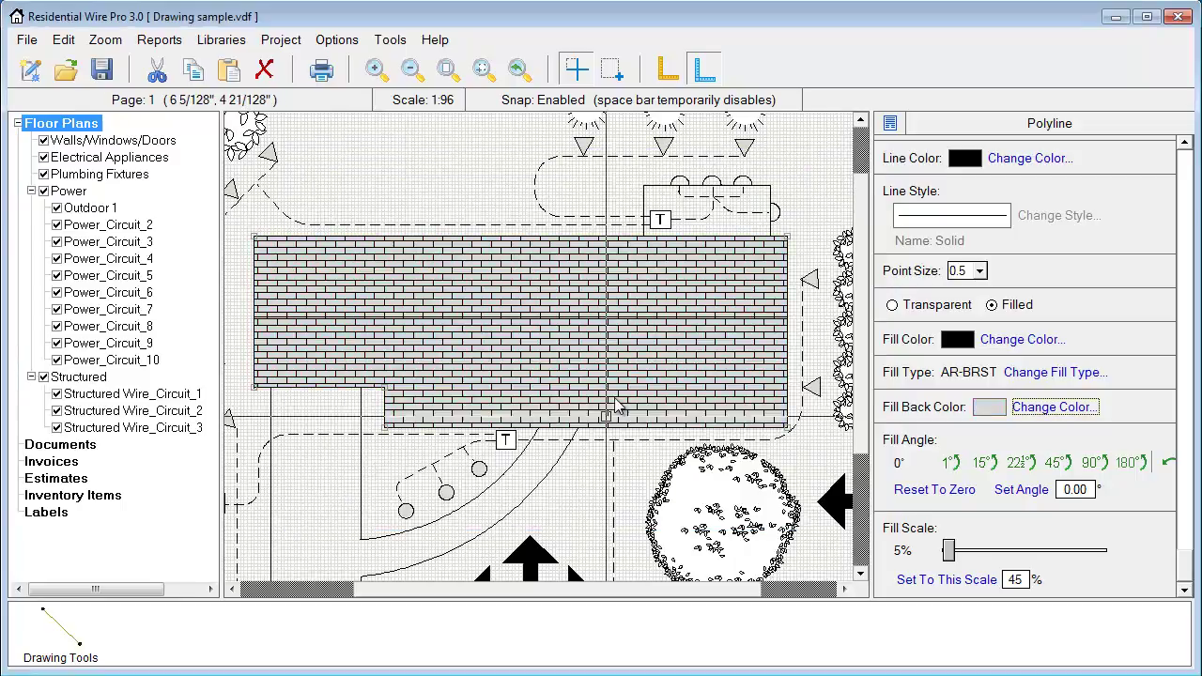
{"action": "left_click", "coordinate": [495, 222]}
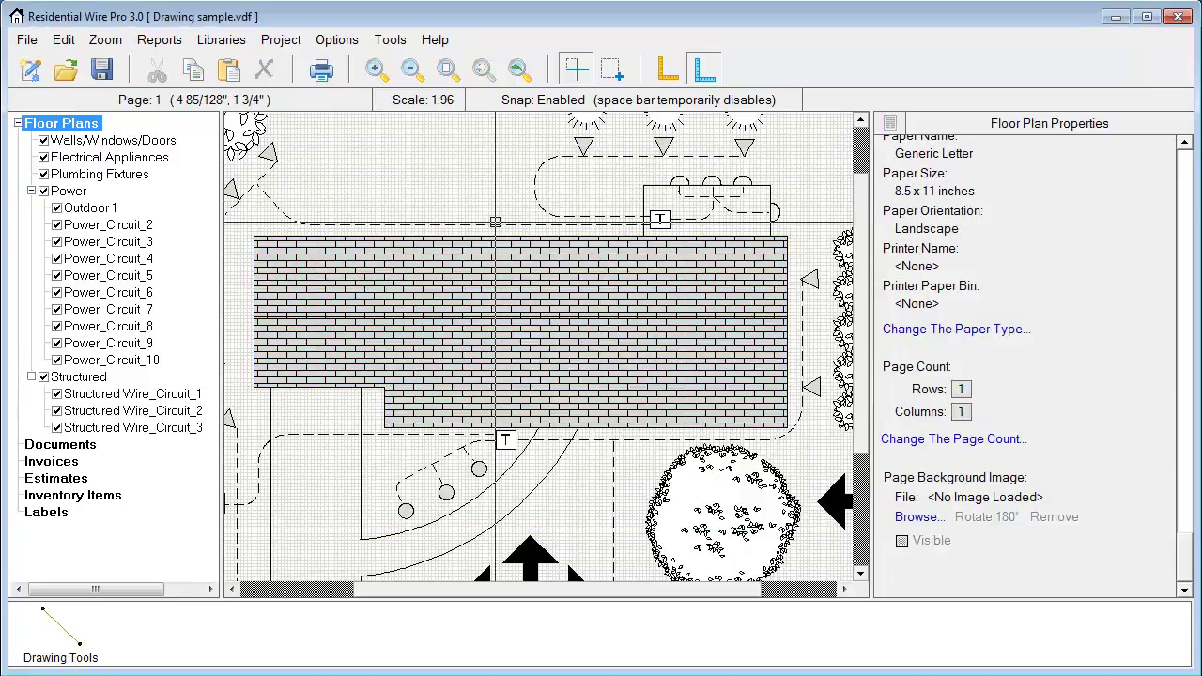
Move the four-way arrow symbol's pieces up to the top of the site plan.
{"action": "scroll", "coordinate": [539, 348], "scroll_direction": "down", "scroll_amount": 2}
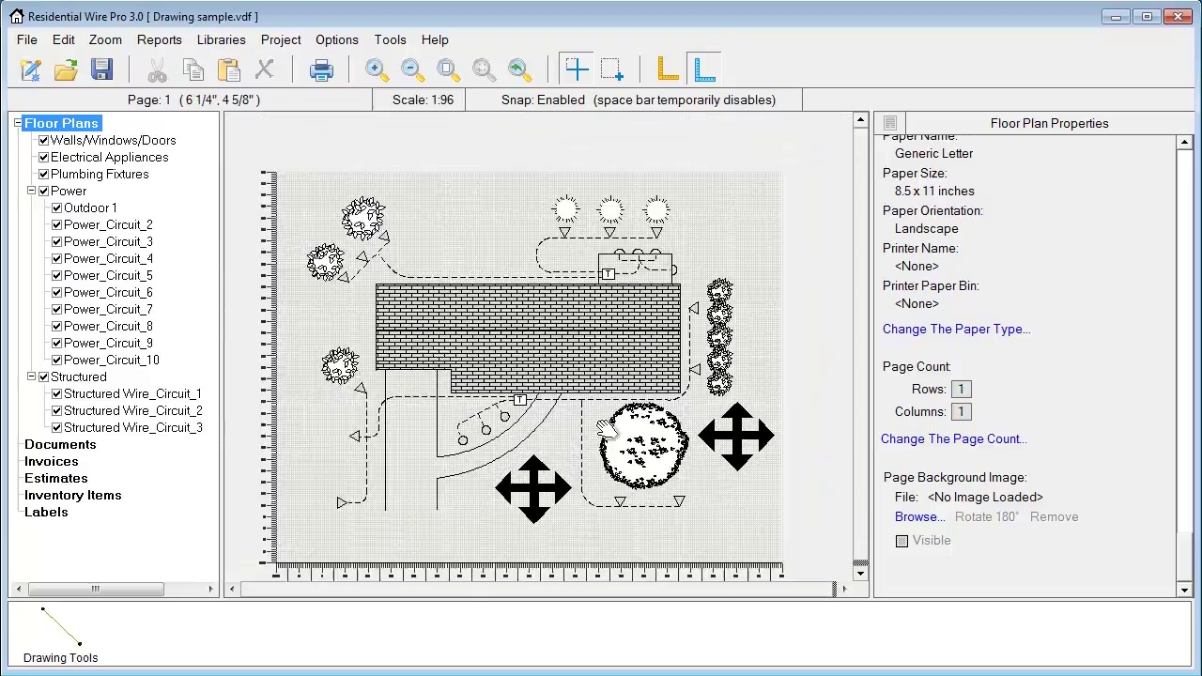
{"action": "scroll", "coordinate": [521, 450], "scroll_direction": "up", "scroll_amount": 1}
{"action": "left_click_drag", "start_coordinate": [532, 505], "coordinate": [435, 168]}
{"action": "left_click_drag", "start_coordinate": [467, 515], "coordinate": [429, 206]}
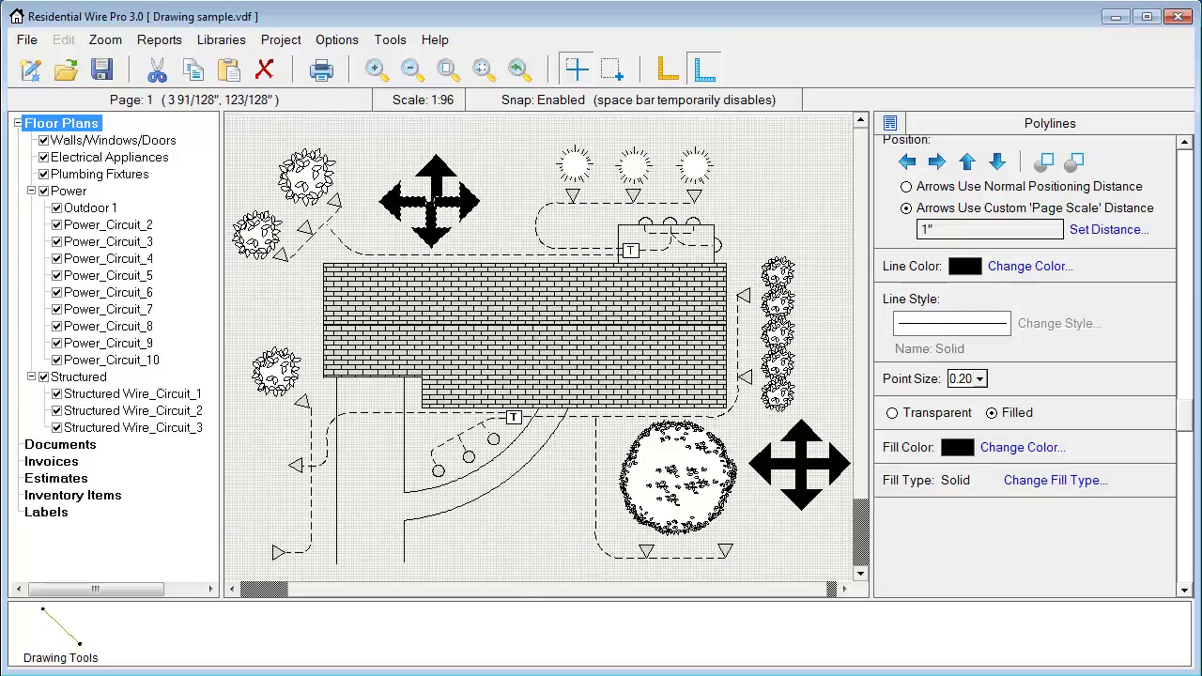
{"action": "left_click", "coordinate": [519, 501]}
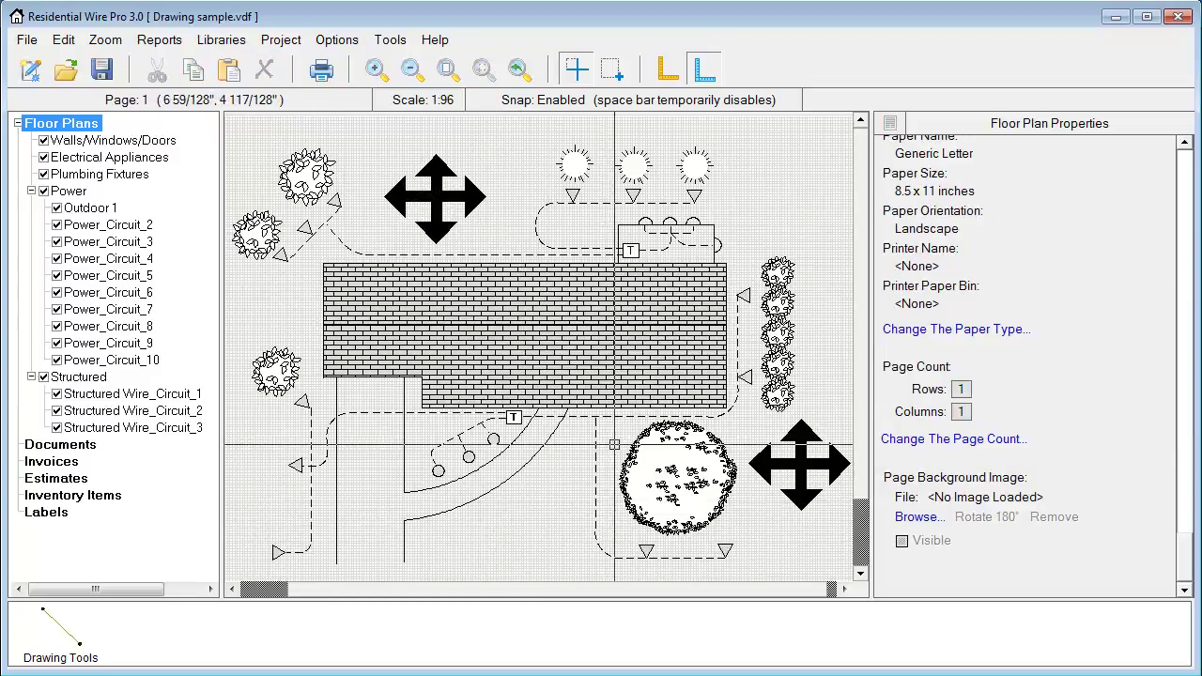
Select the second arrow beside the large tree, then bring up the plan's insert menu.
{"action": "left_click", "coordinate": [840, 523]}
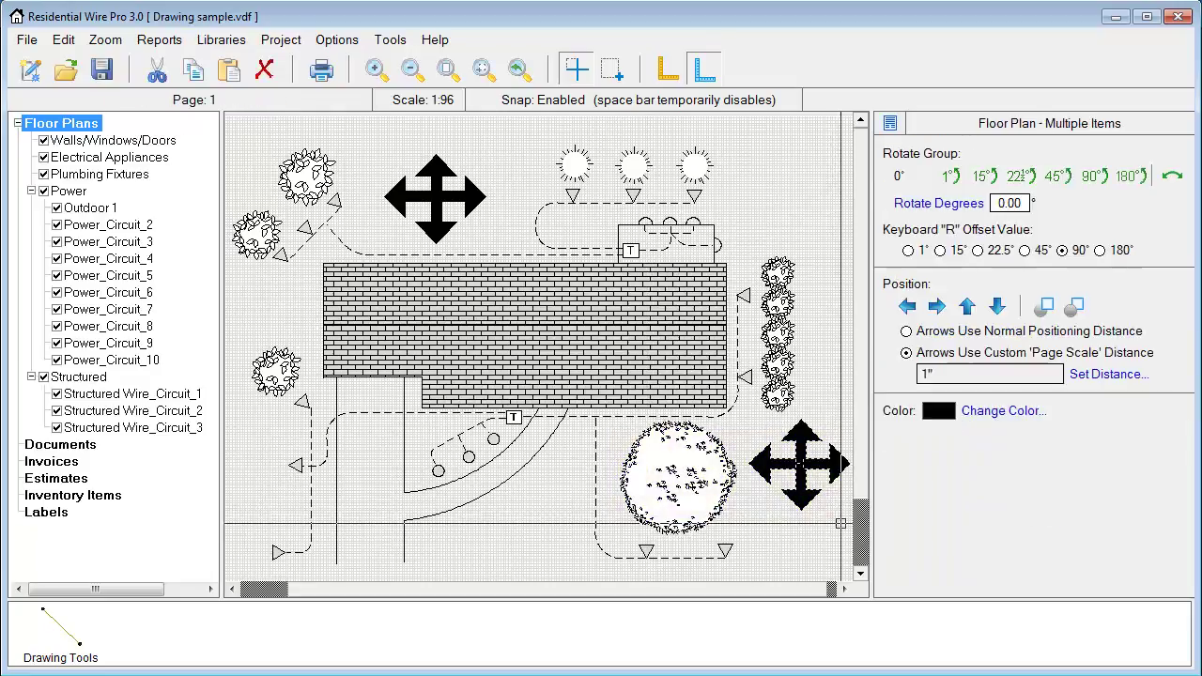
{"action": "left_click", "coordinate": [835, 523]}
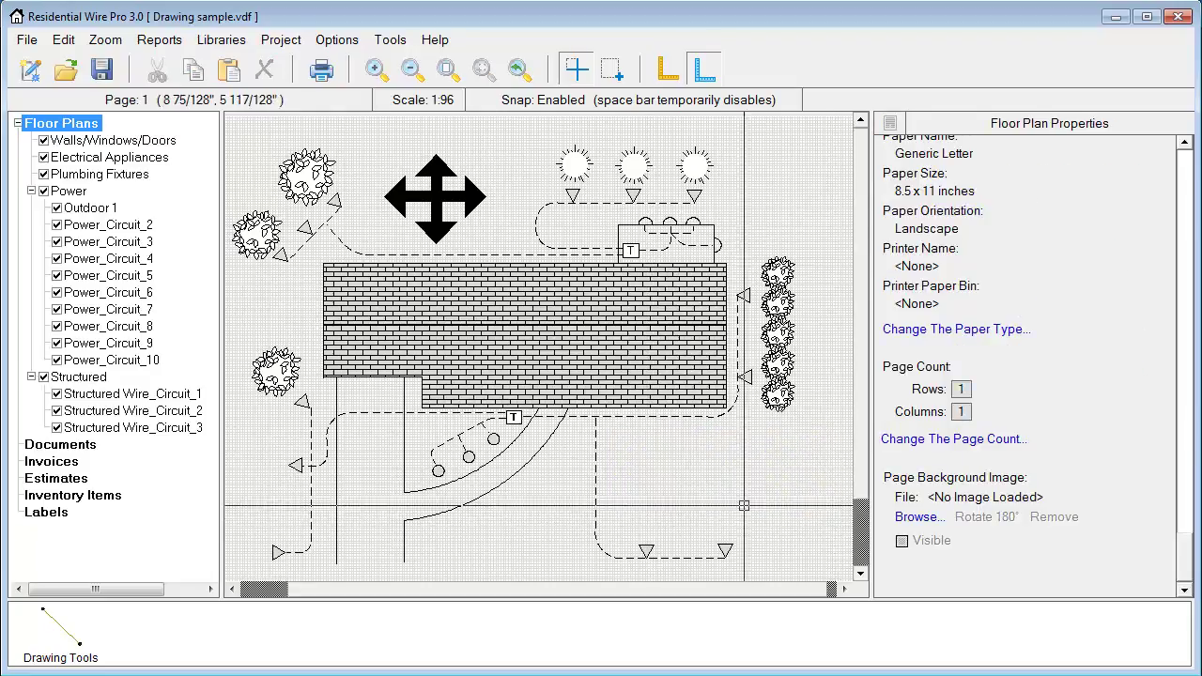
{"action": "right_click", "coordinate": [639, 467]}
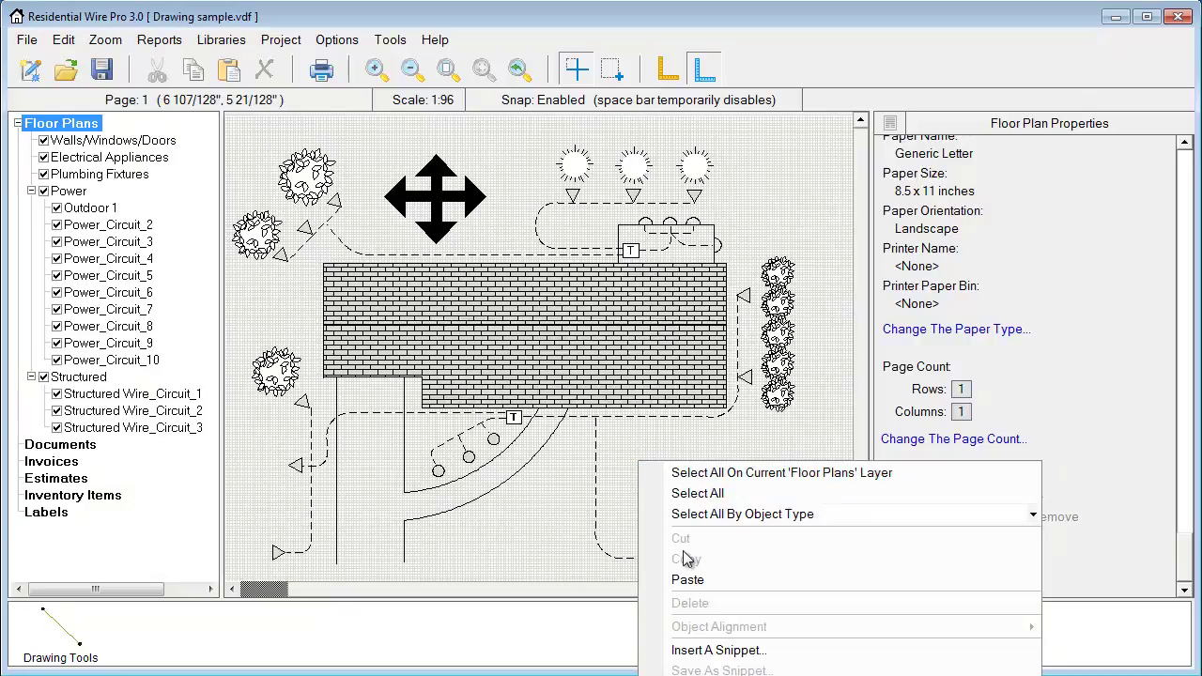
Insert Text Block Portrait.vdf at 63% scale at the plan's bottom right and open it for editing.
{"action": "right_click", "coordinate": [350, 210]}
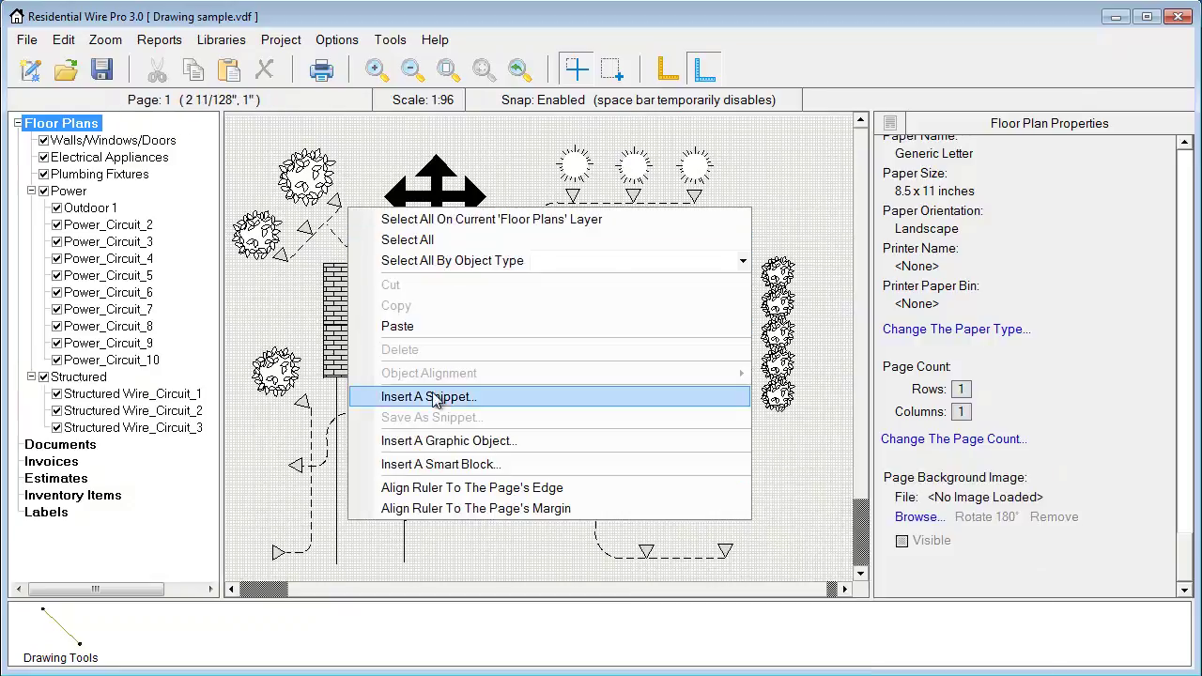
{"action": "left_click", "coordinate": [441, 465]}
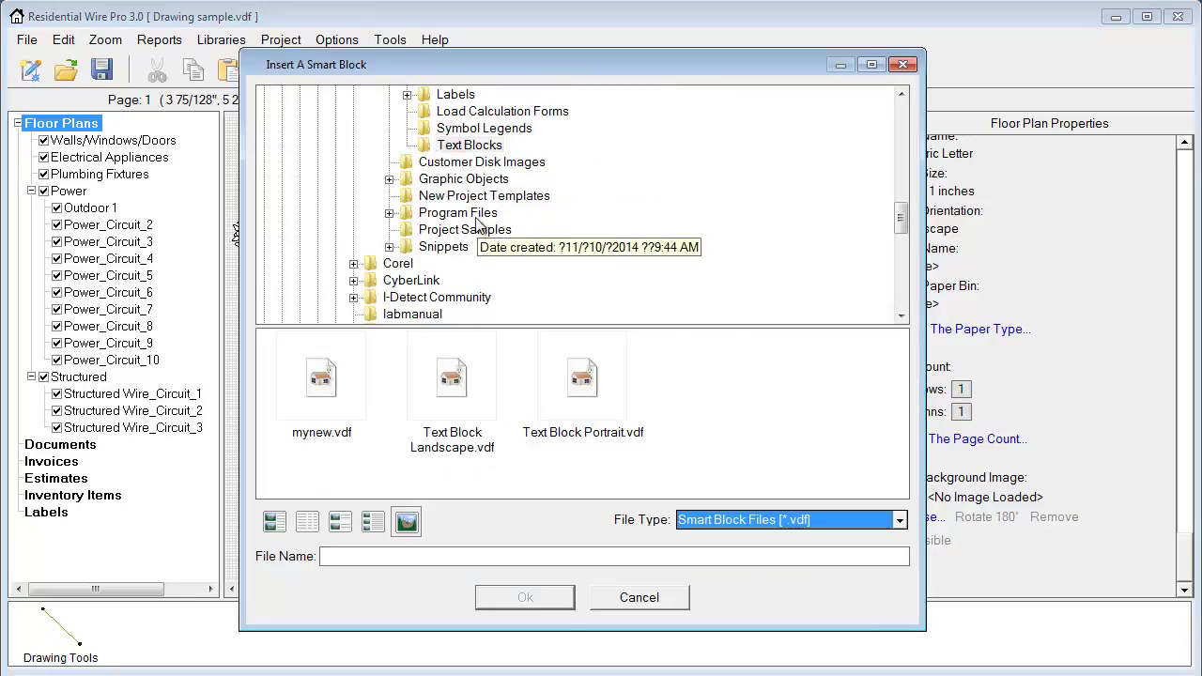
{"action": "left_click", "coordinate": [578, 385]}
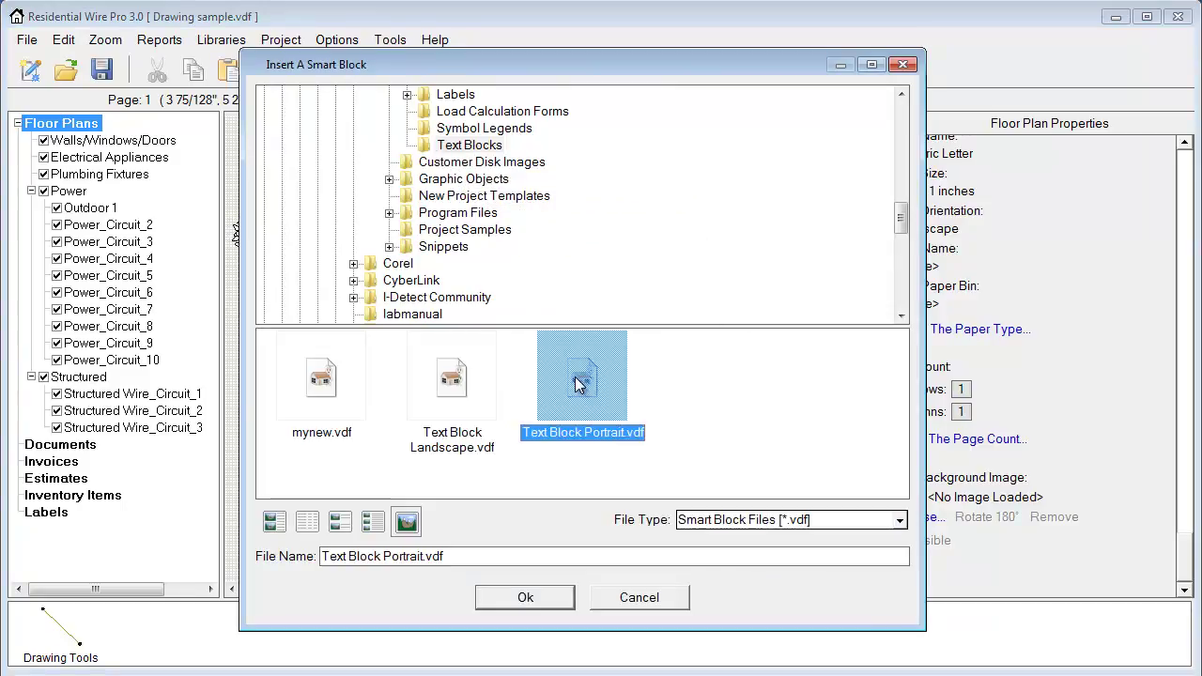
{"action": "left_click", "coordinate": [525, 598]}
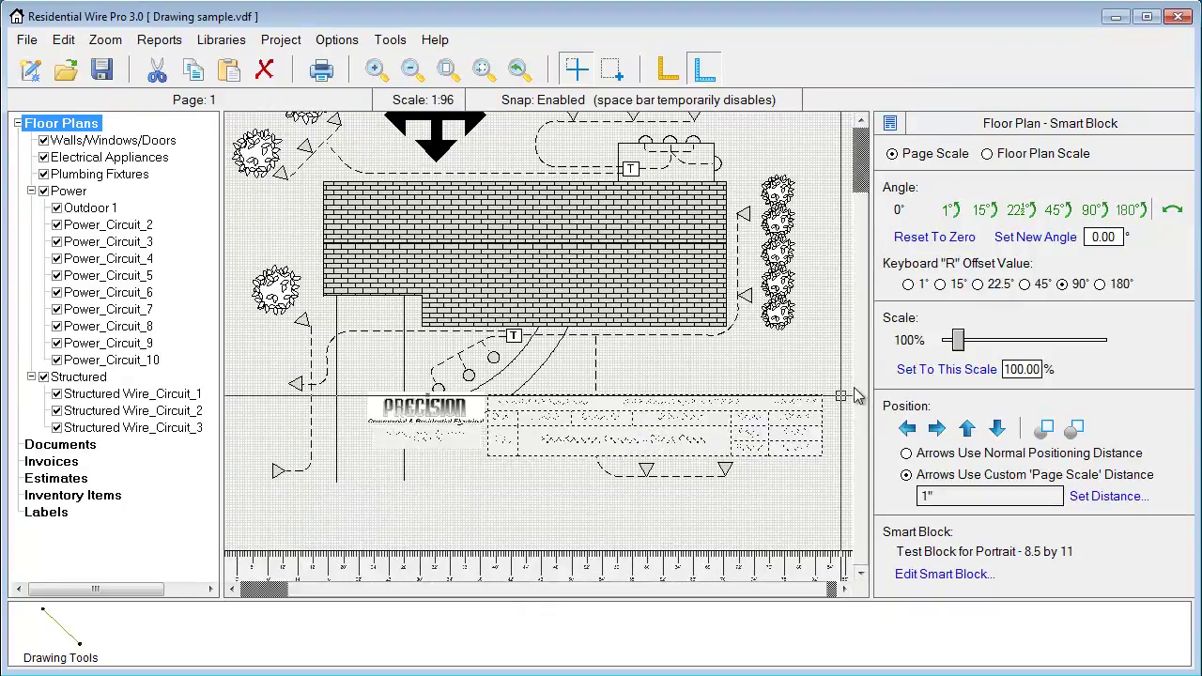
{"action": "left_click_drag", "start_coordinate": [958, 340], "coordinate": [951, 344]}
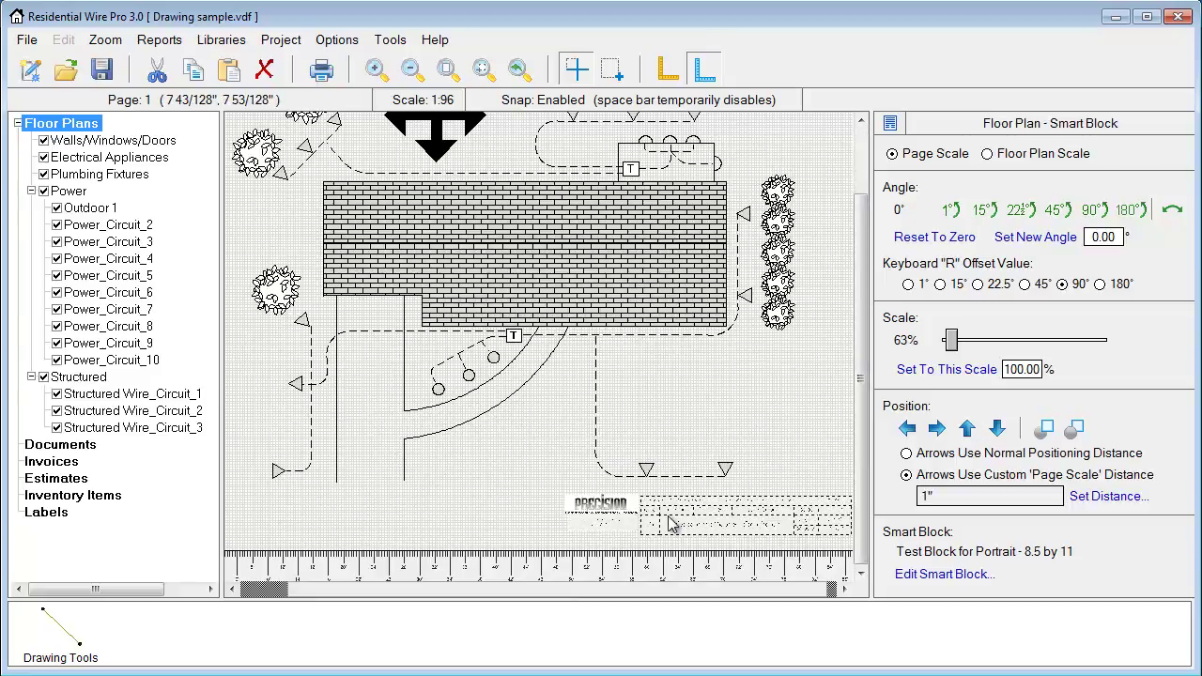
{"action": "left_click", "coordinate": [709, 530]}
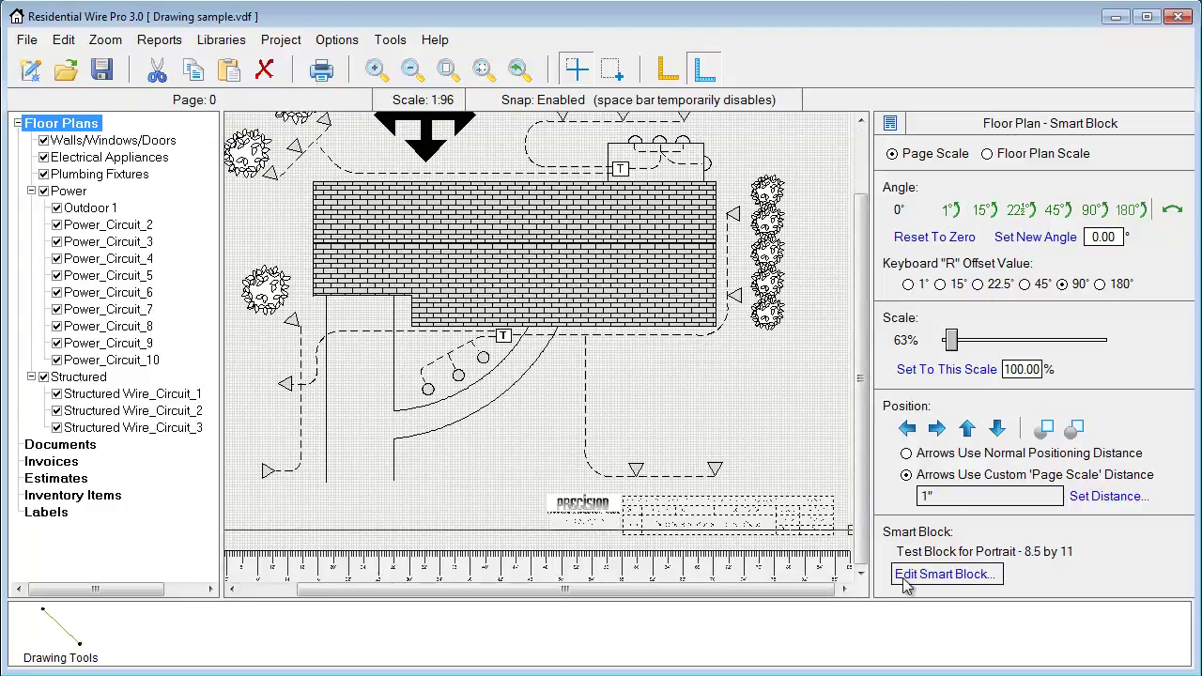
{"action": "left_click", "coordinate": [947, 578]}
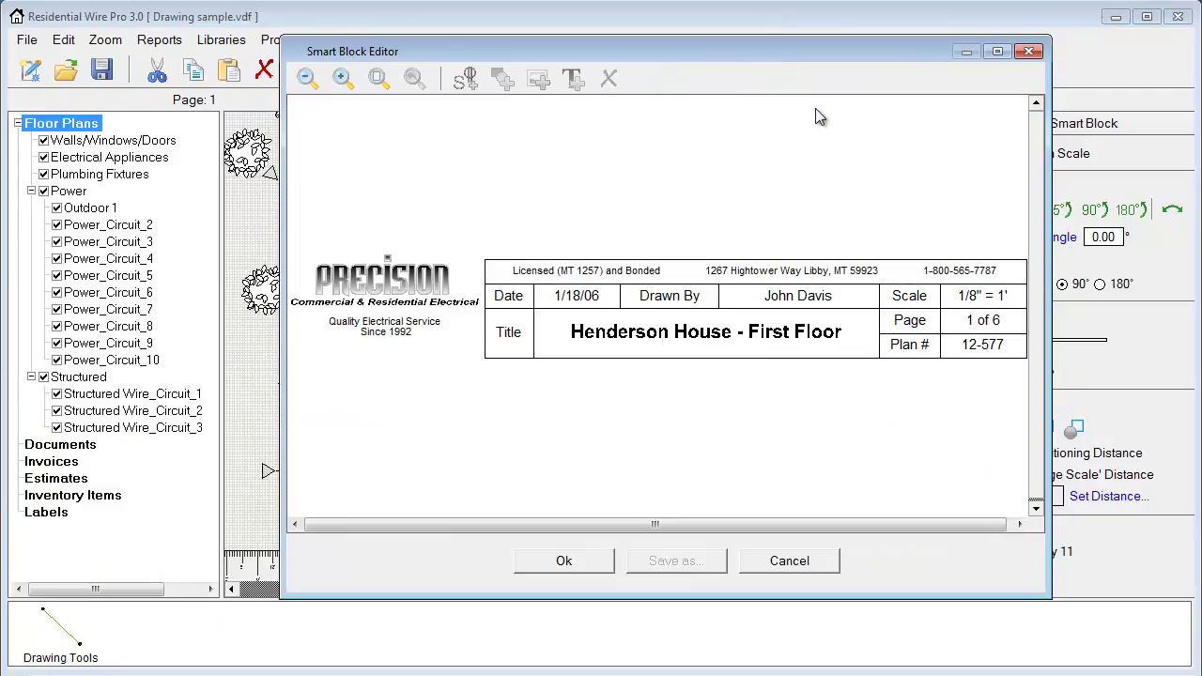
Replace the title block's Precision logo with the CMH image color logo.jpg.
{"action": "left_click", "coordinate": [404, 291]}
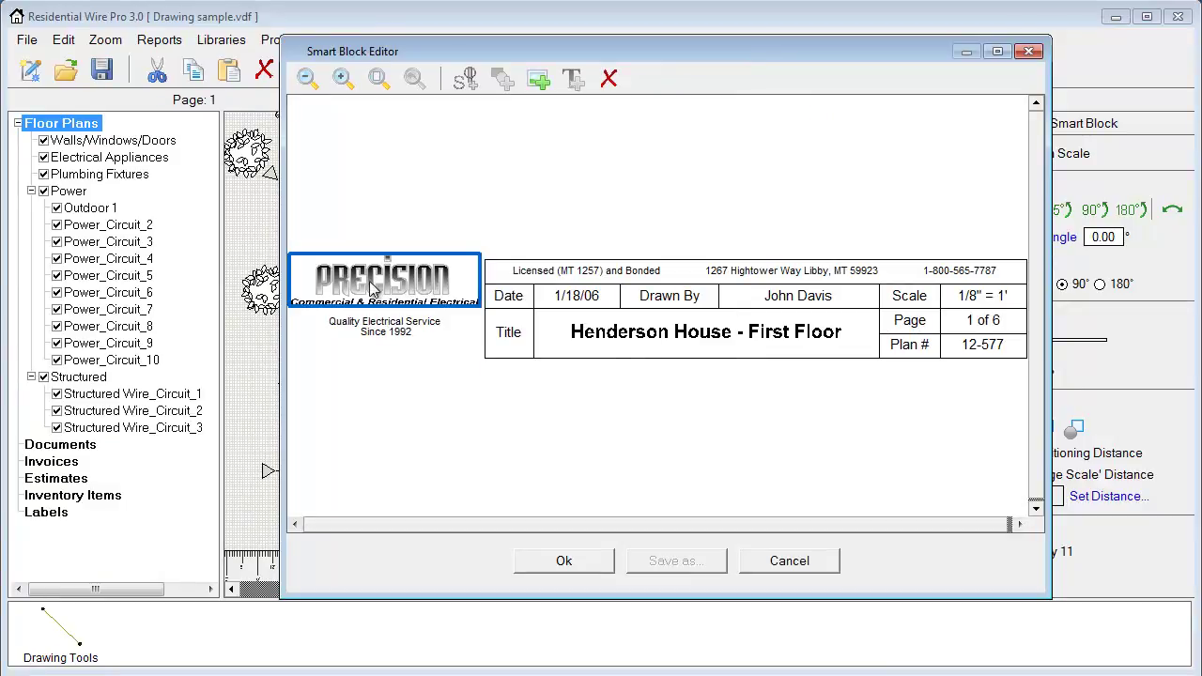
{"action": "double_click", "coordinate": [418, 282]}
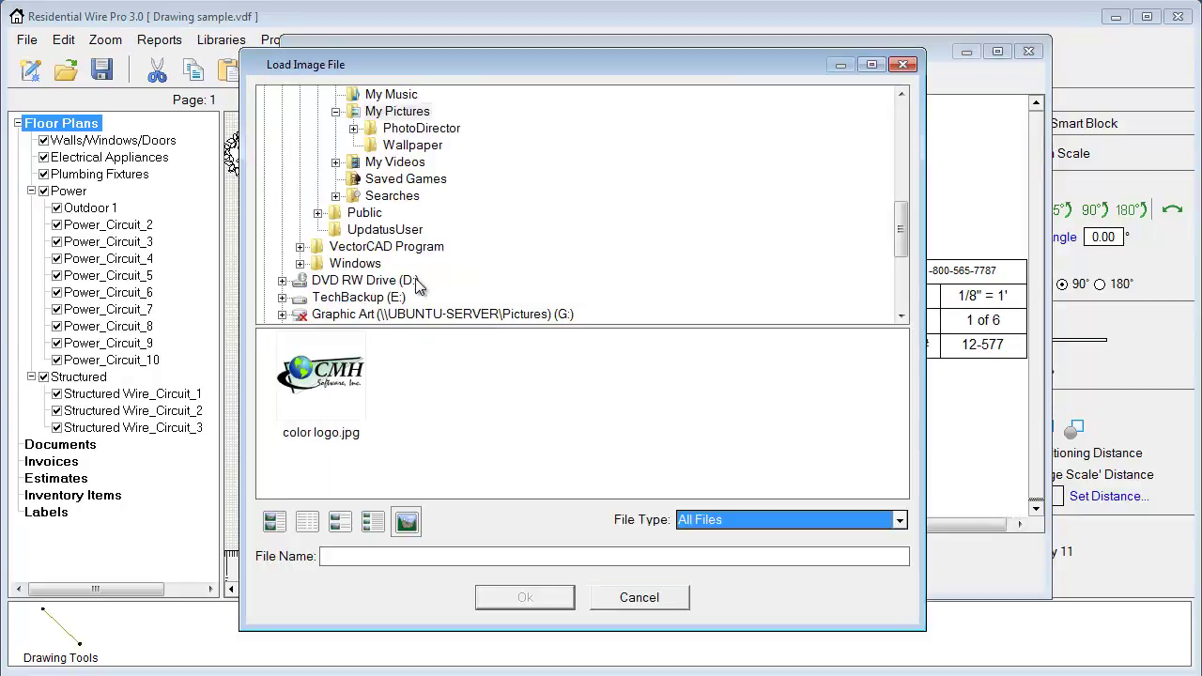
{"action": "left_click", "coordinate": [325, 375]}
{"action": "left_click", "coordinate": [531, 597]}
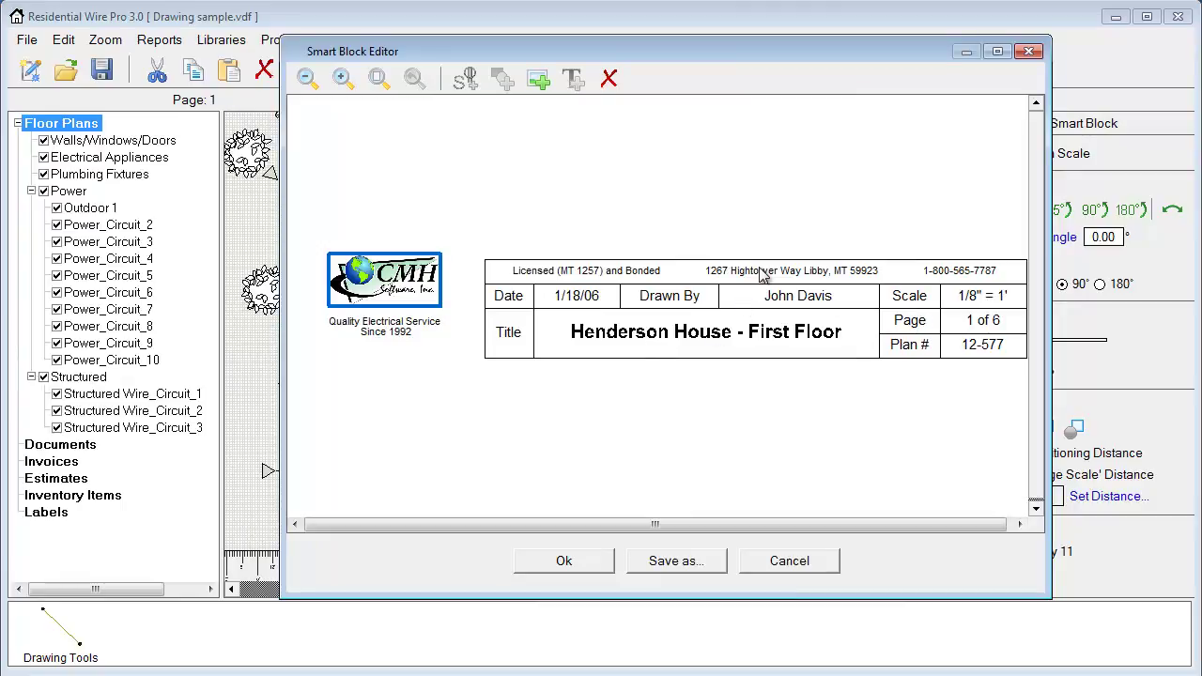
Change the title from Henderson House - First Floor to Thompson House and start Save as.
{"action": "double_click", "coordinate": [714, 344]}
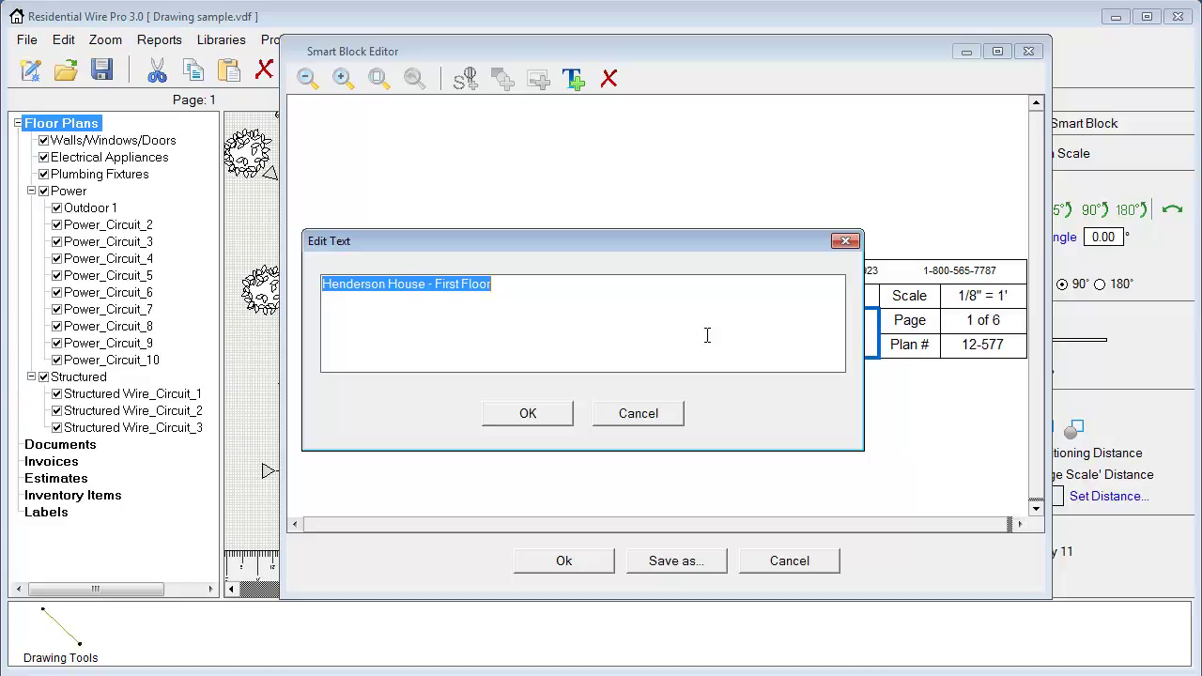
{"action": "type", "text": "J"}
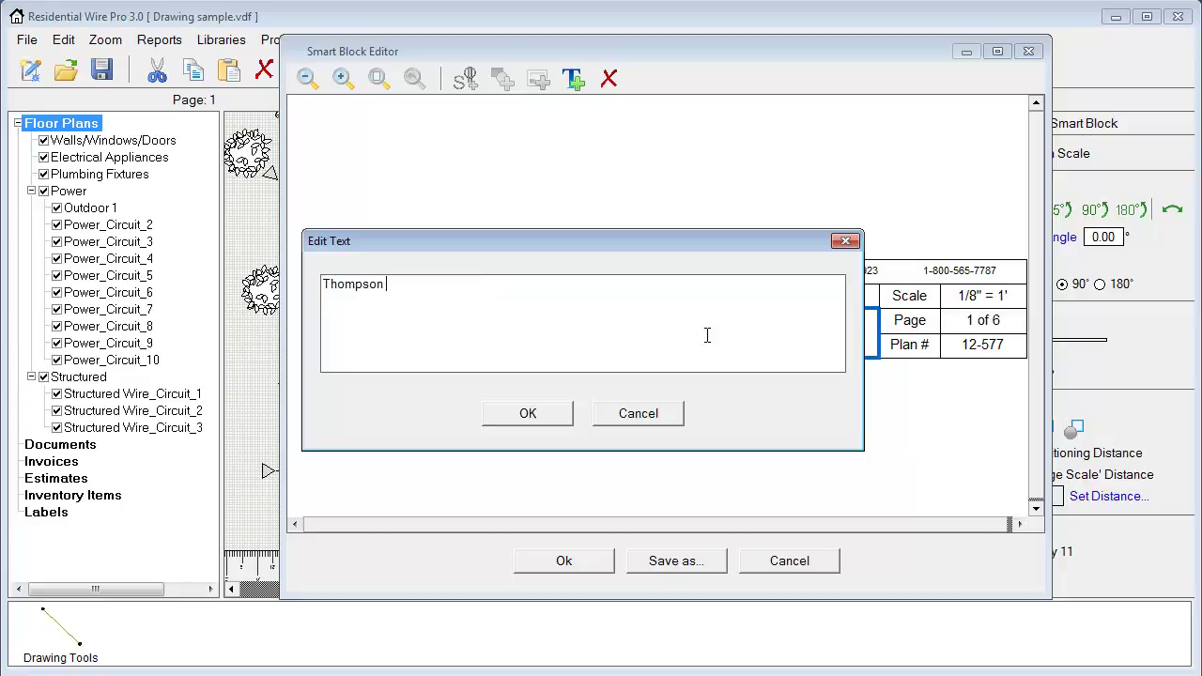
{"action": "left_click", "coordinate": [497, 415]}
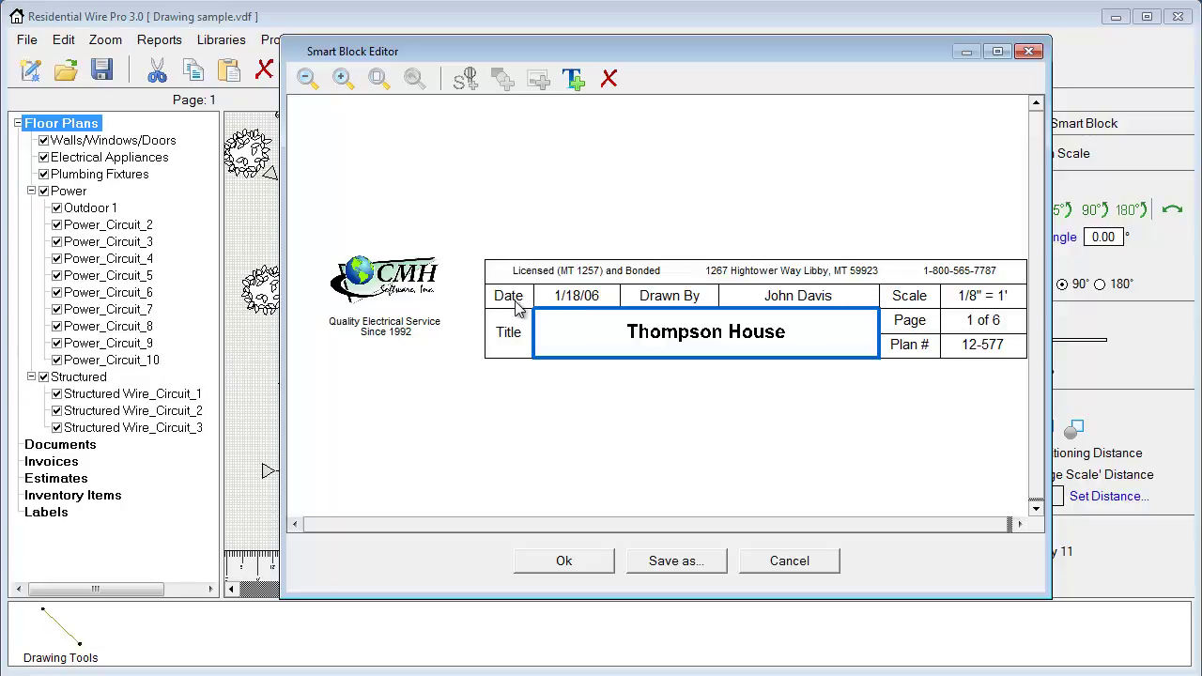
{"action": "left_click", "coordinate": [676, 562]}
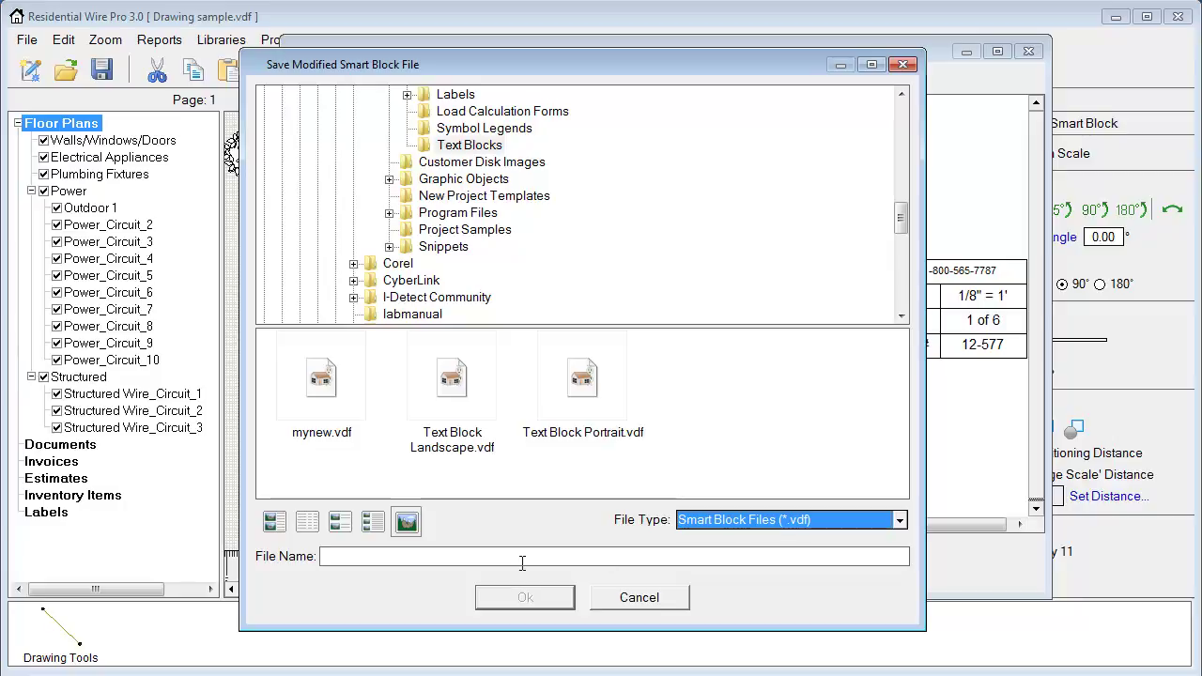
Save the edited block under a new file name, apply it, and zoom to check the title block.
{"action": "left_click", "coordinate": [519, 556]}
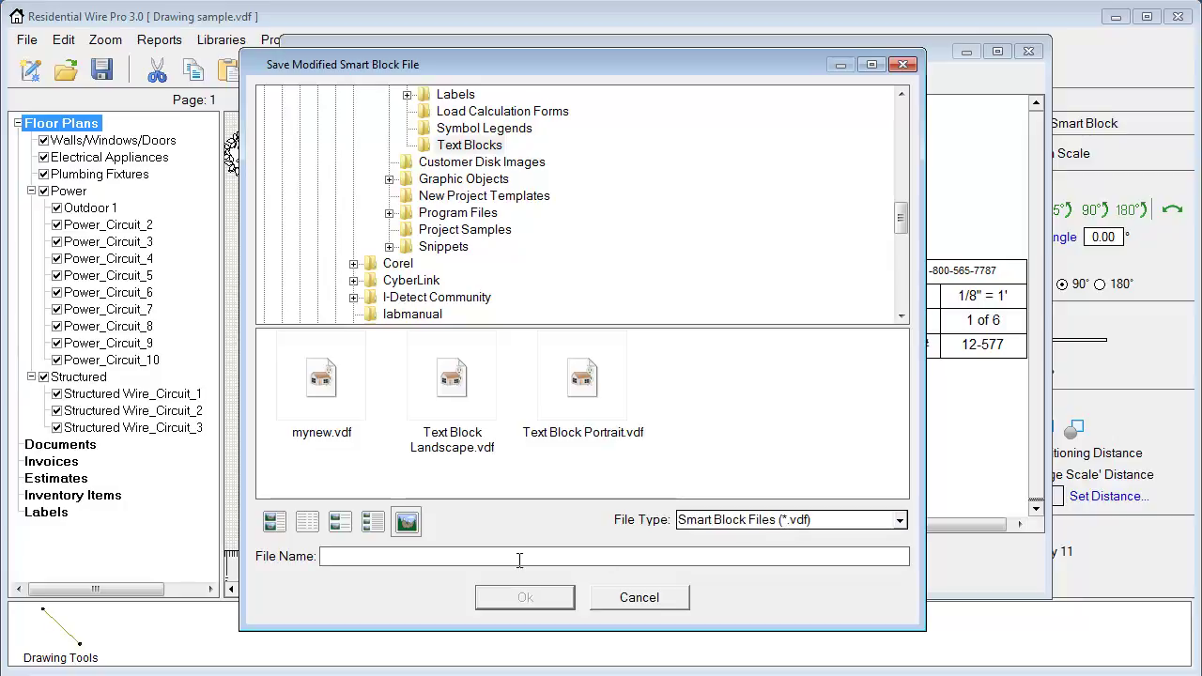
{"action": "type", "text": "my Legend"}
{"action": "left_click", "coordinate": [549, 598]}
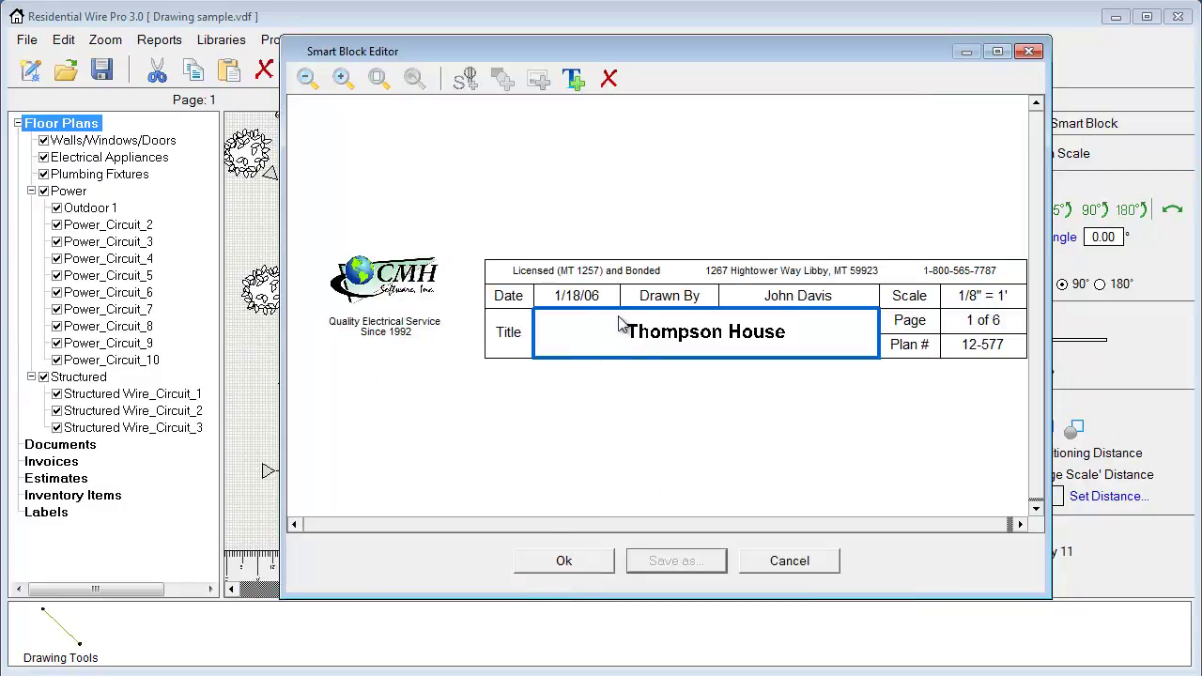
{"action": "left_click", "coordinate": [566, 563]}
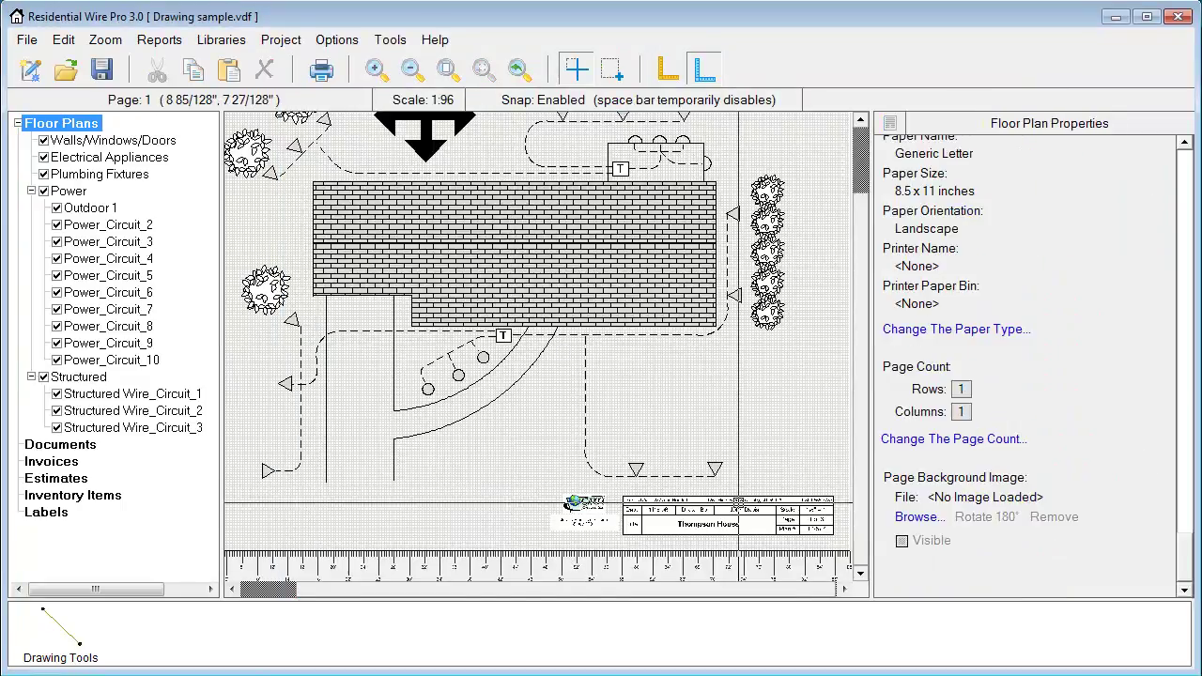
{"action": "scroll", "coordinate": [635, 341], "scroll_direction": "up", "scroll_amount": 3}
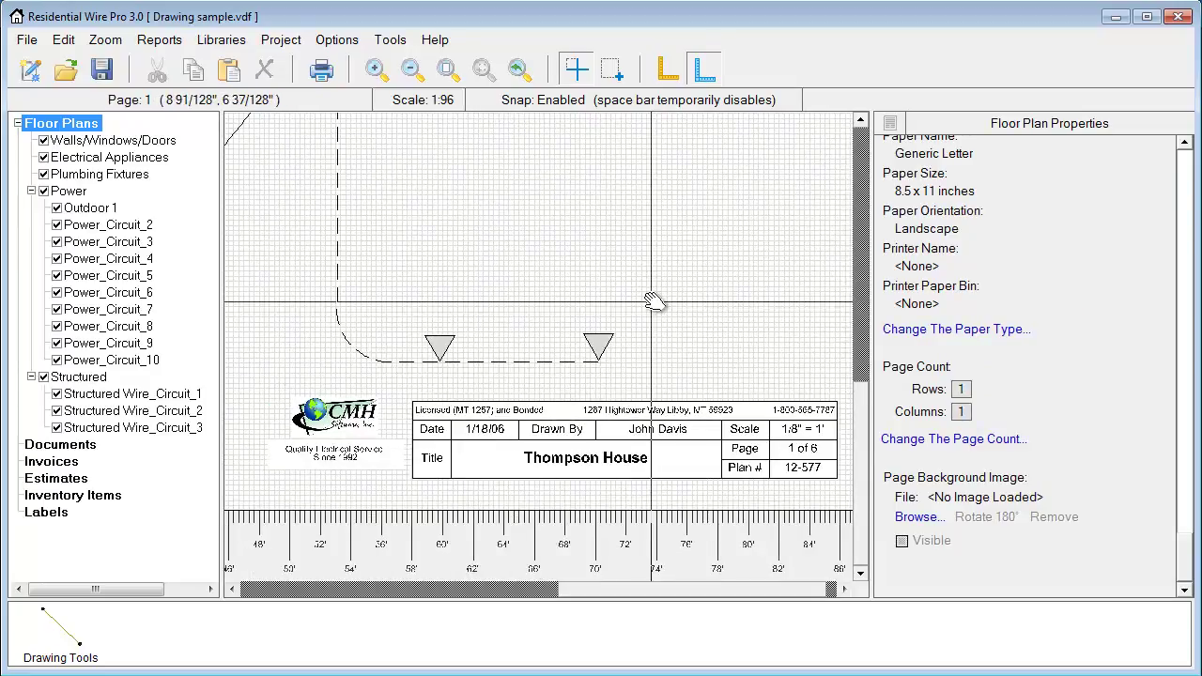
{"action": "scroll", "coordinate": [651, 249], "scroll_direction": "down", "scroll_amount": 3}
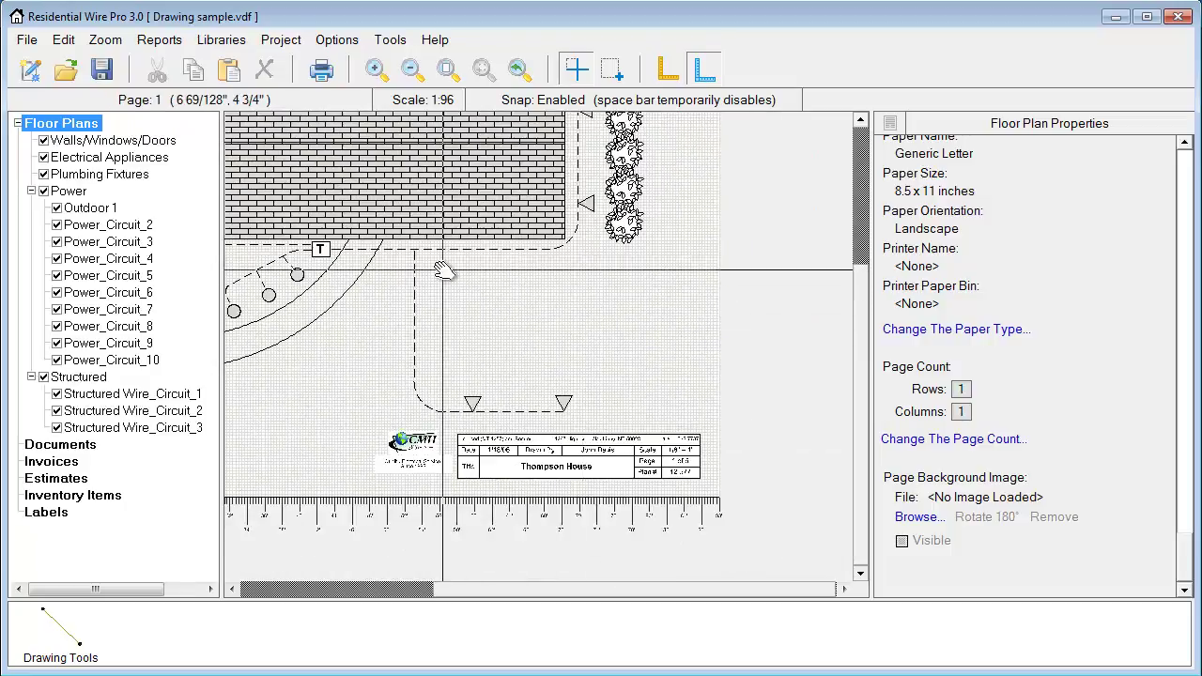
{"action": "right_click", "coordinate": [444, 270]}
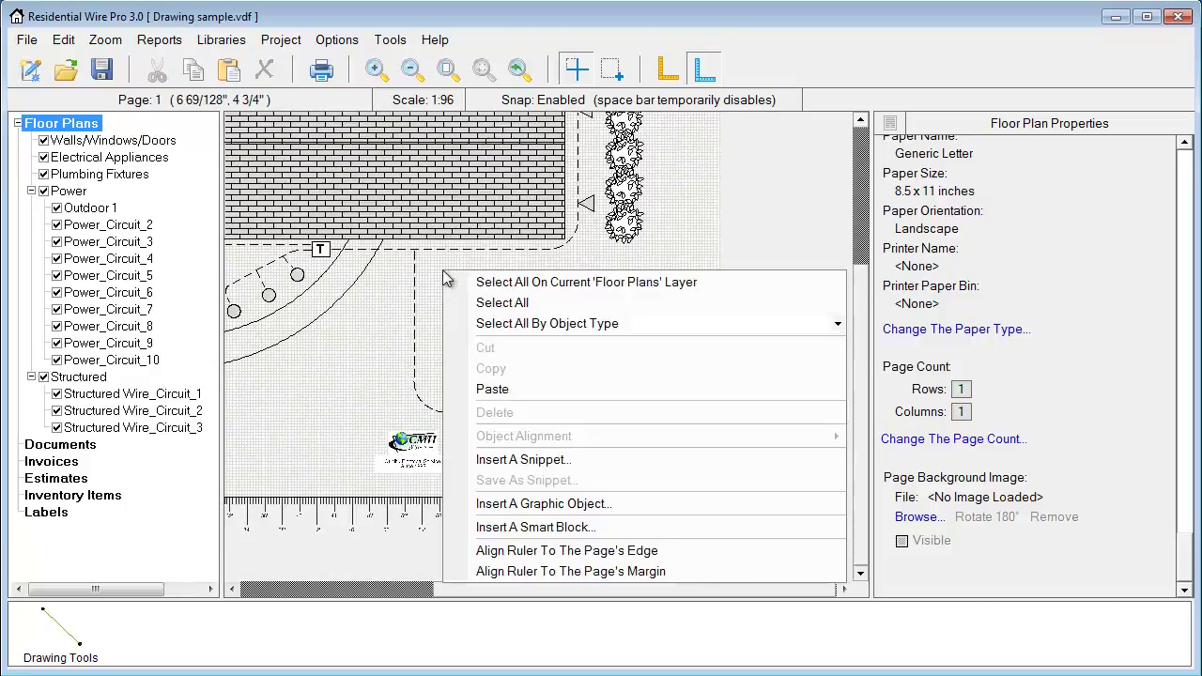
Insert the Symbols Bath legend from Symbol Legends at 63% scale above the title block.
{"action": "left_click", "coordinate": [537, 528]}
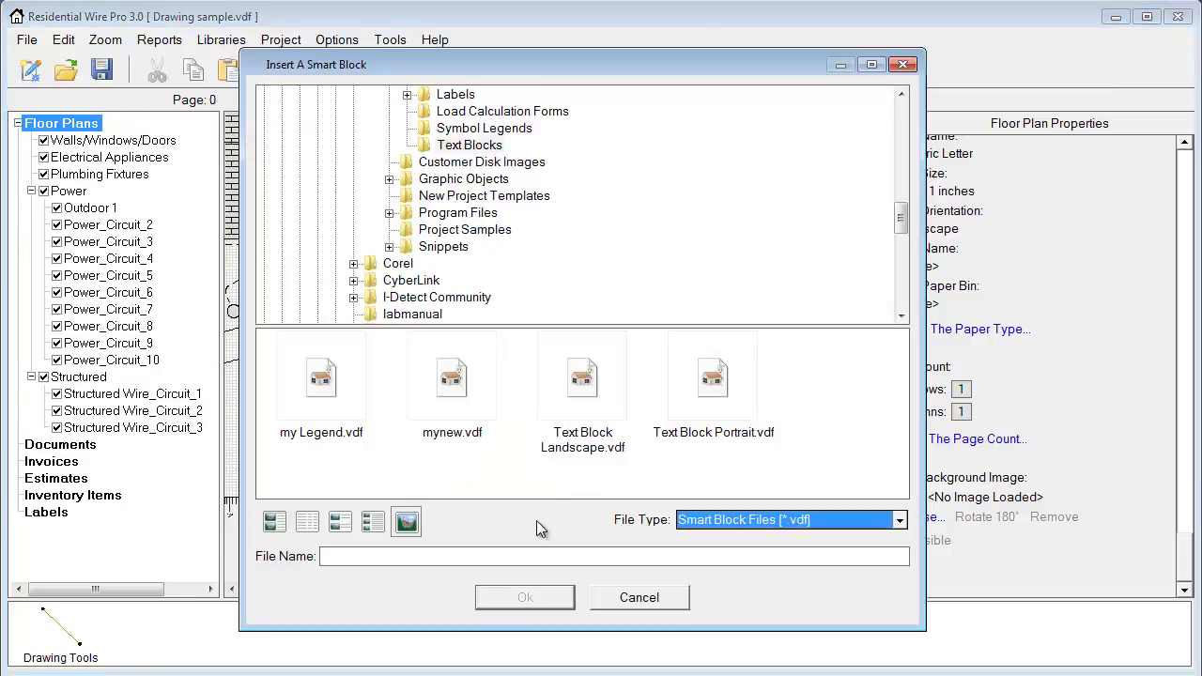
{"action": "left_click", "coordinate": [474, 128]}
{"action": "left_click", "coordinate": [450, 390]}
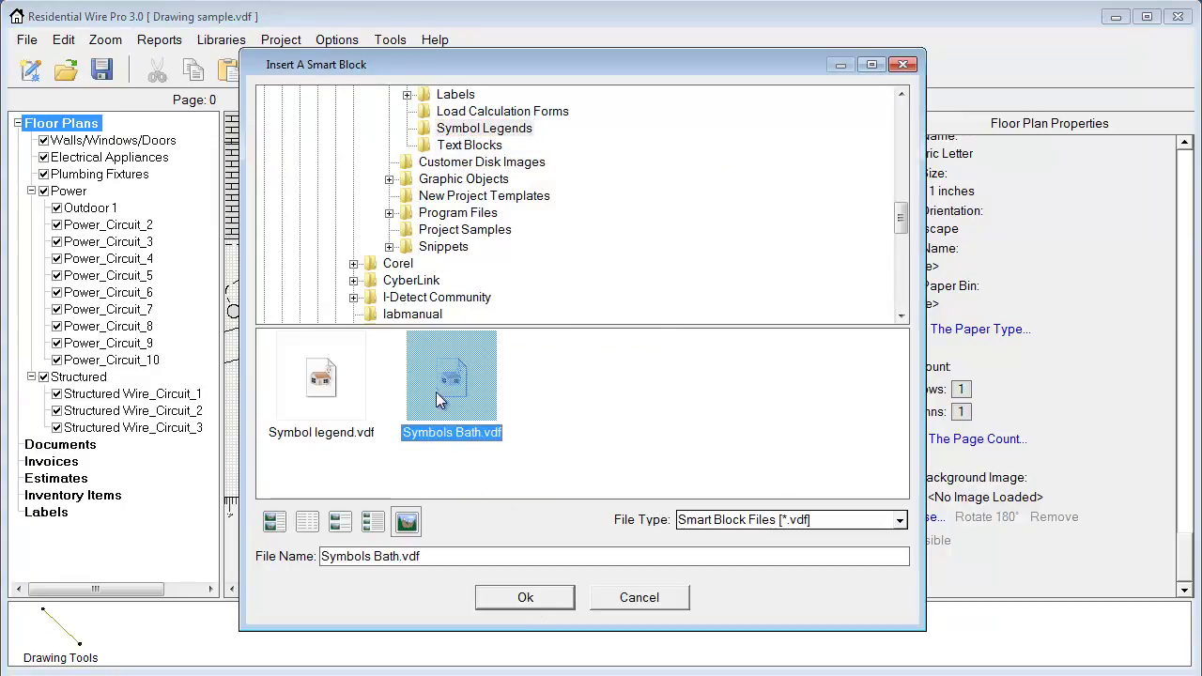
{"action": "left_click", "coordinate": [523, 597]}
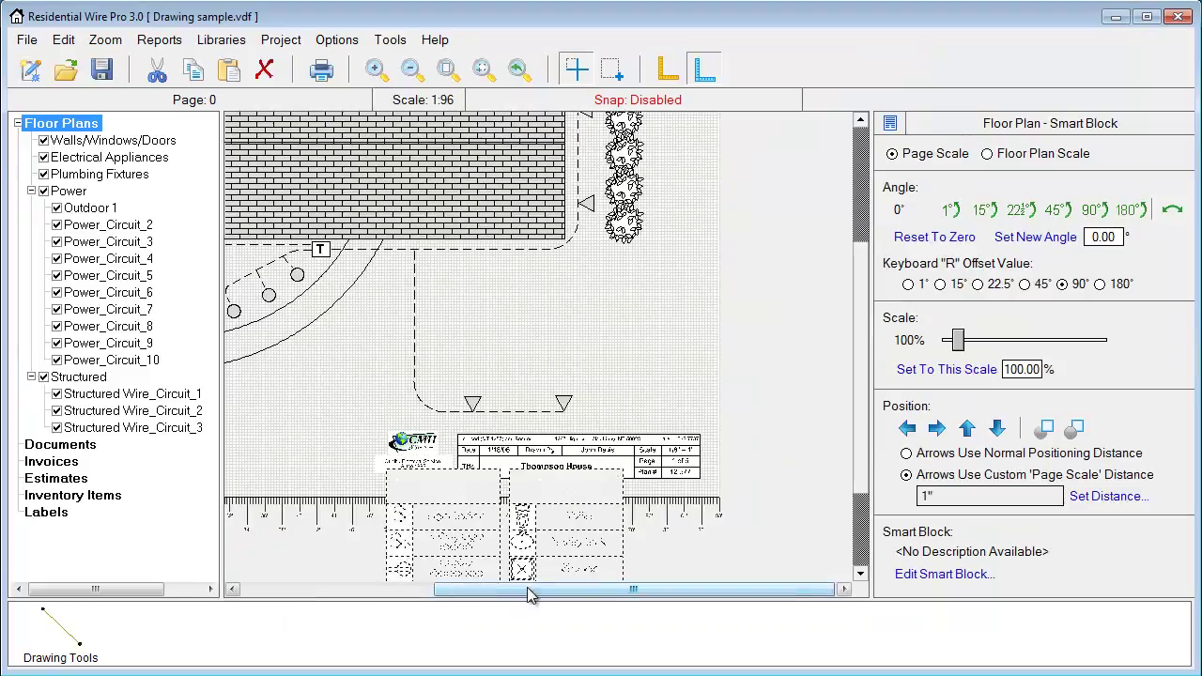
{"action": "left_click", "coordinate": [611, 276]}
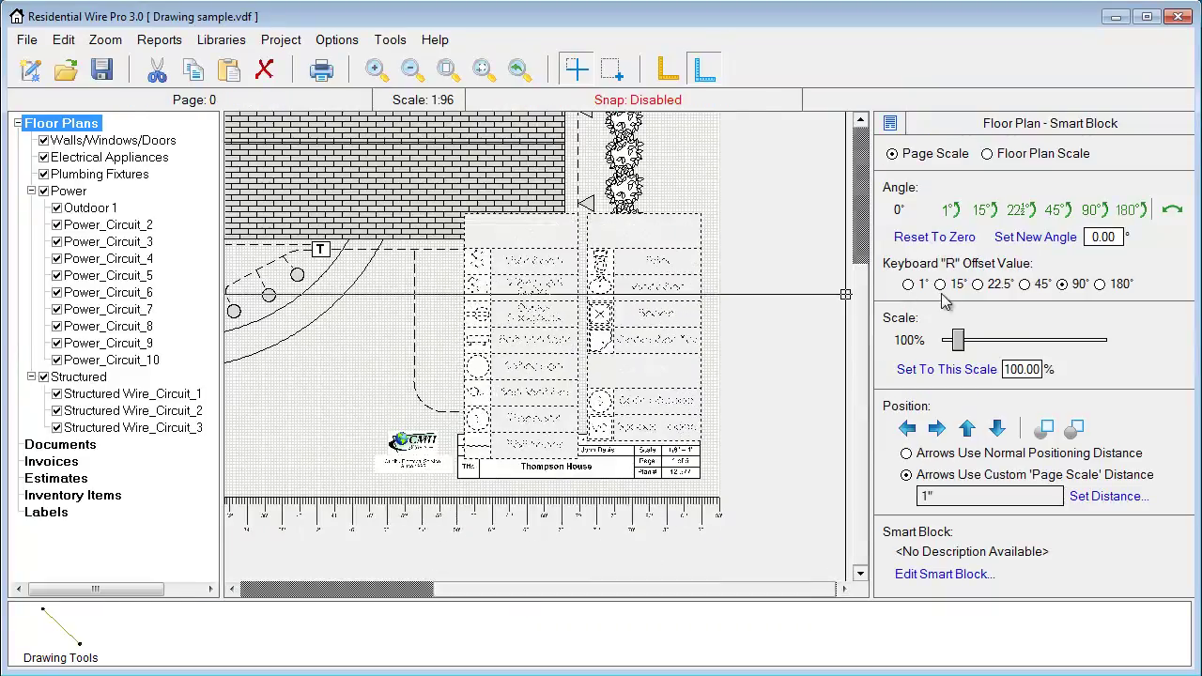
{"action": "left_click_drag", "start_coordinate": [959, 342], "coordinate": [951, 343]}
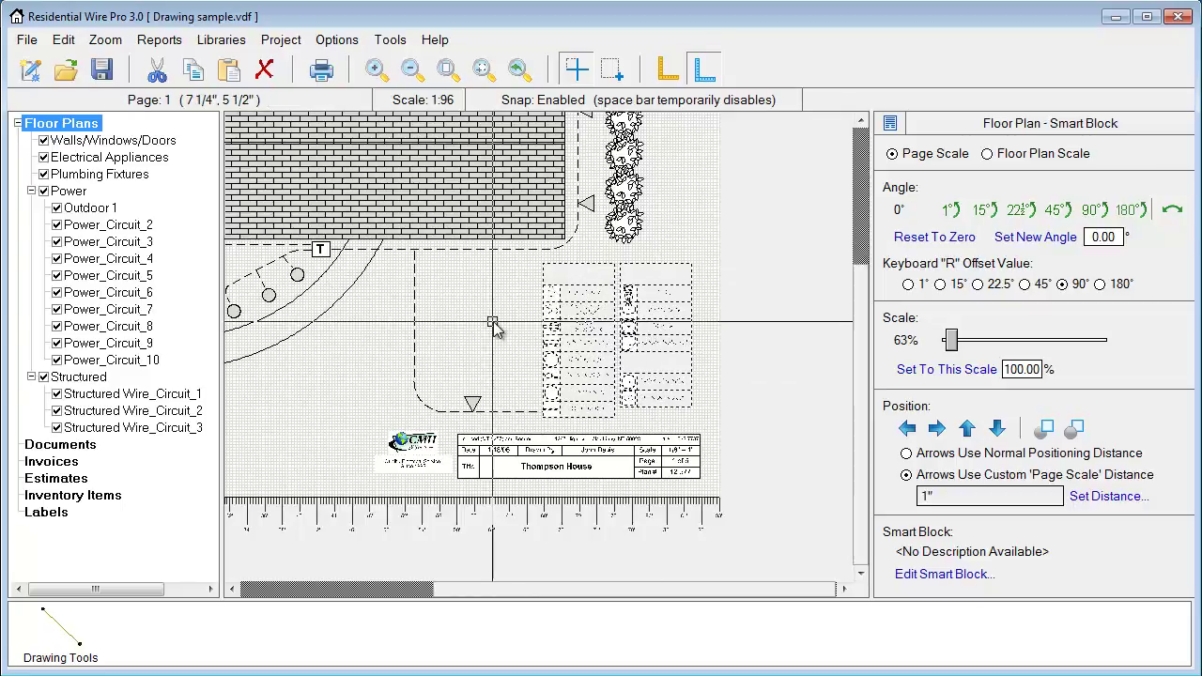
{"action": "left_click", "coordinate": [683, 254]}
{"action": "scroll", "coordinate": [587, 337], "scroll_direction": "up", "scroll_amount": 5}
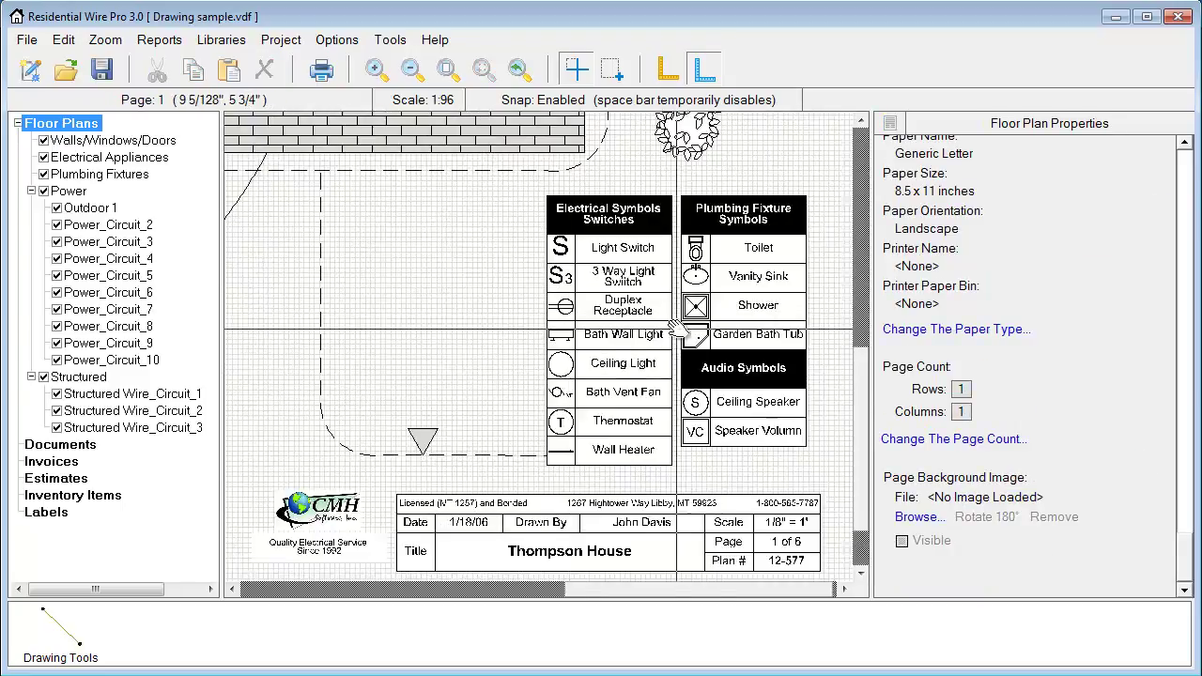
In the legend, swap the 3 Way Light Switch symbol for the Motors 1 HP Motor symbol.
{"action": "double_click", "coordinate": [605, 294]}
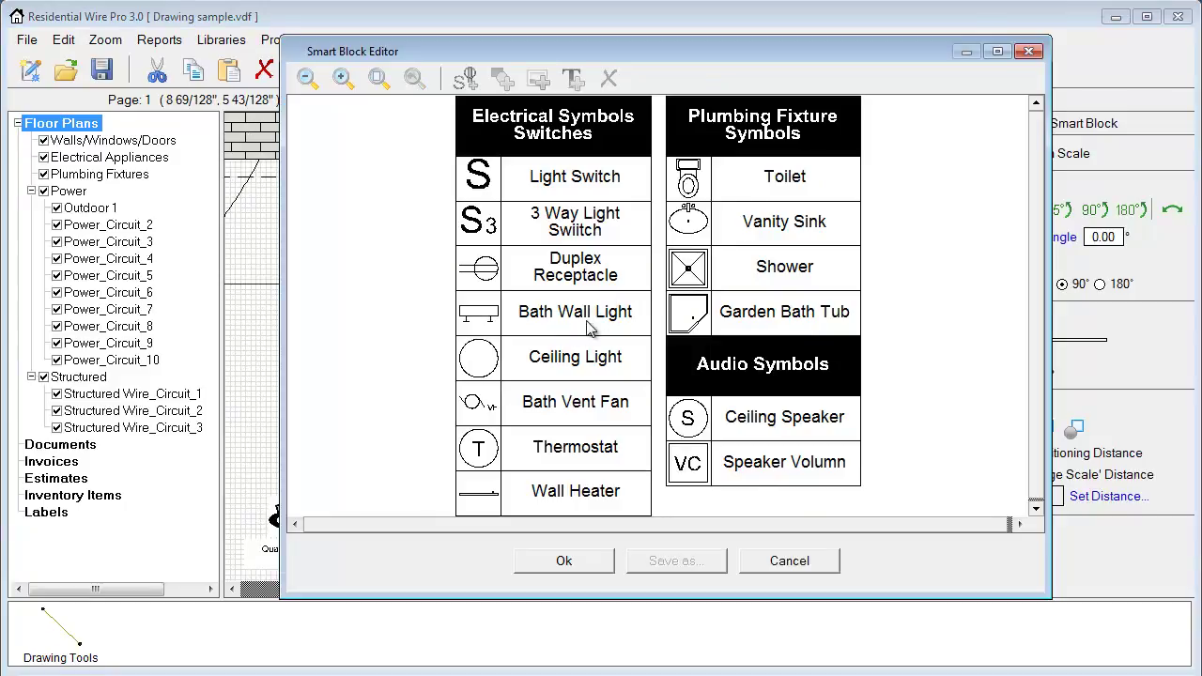
{"action": "left_click", "coordinate": [485, 188]}
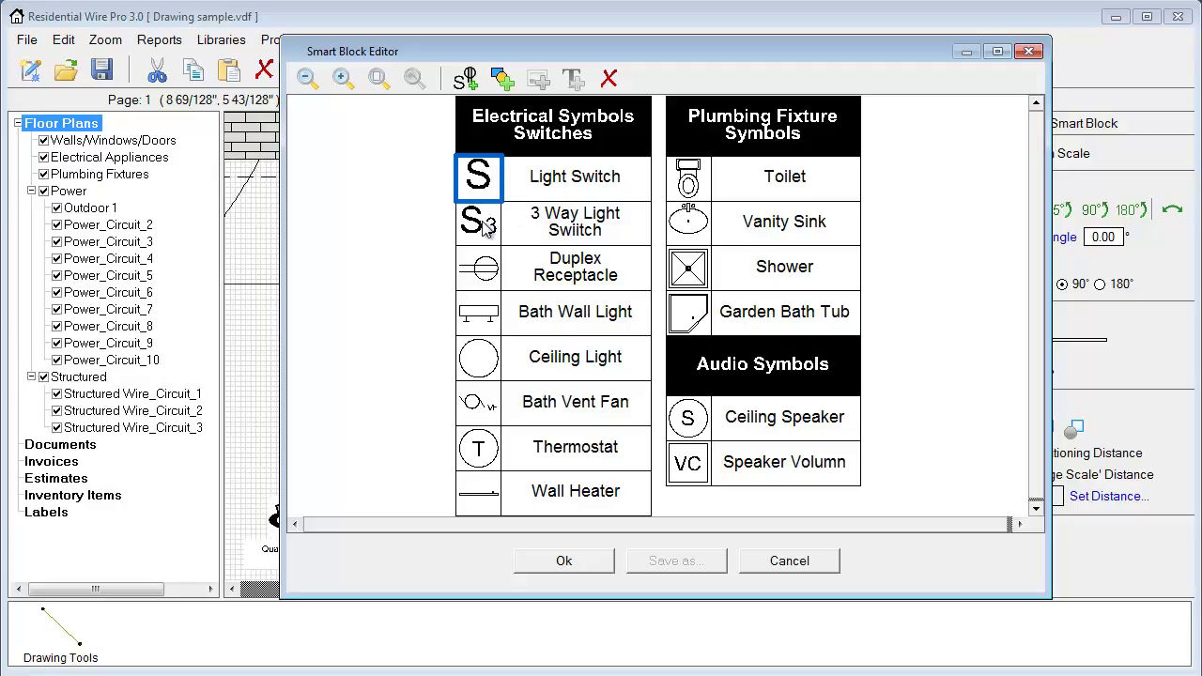
{"action": "left_click", "coordinate": [485, 226]}
{"action": "left_click", "coordinate": [482, 270]}
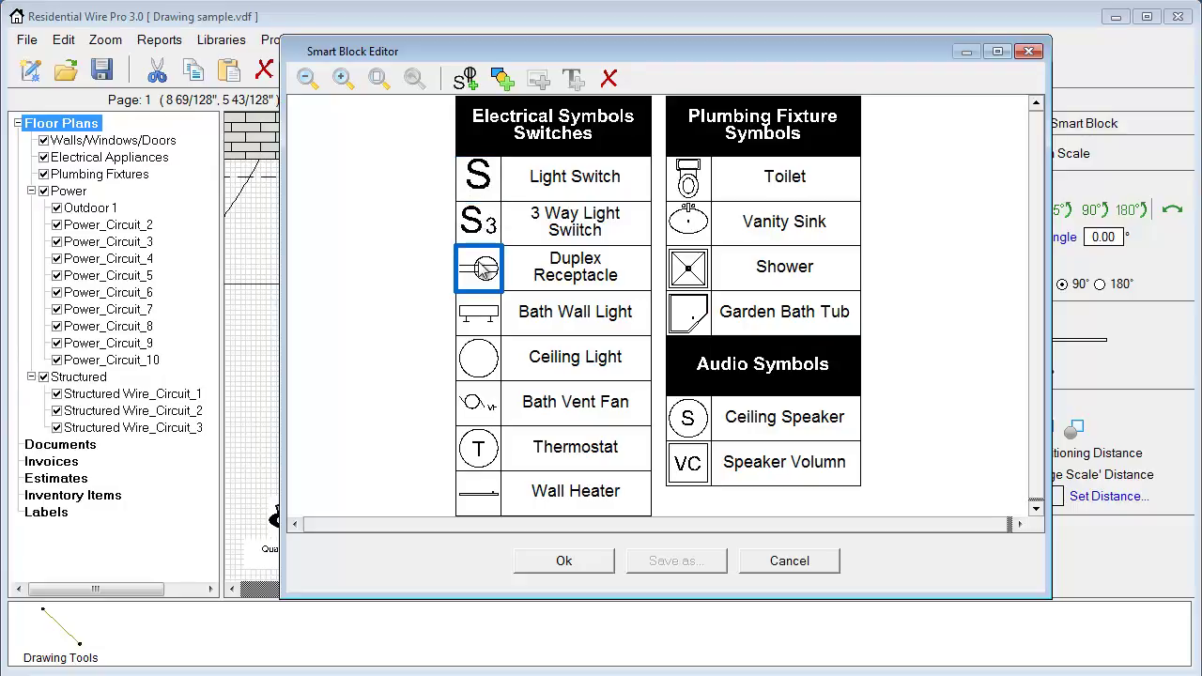
{"action": "left_click", "coordinate": [483, 317]}
{"action": "left_click", "coordinate": [481, 225]}
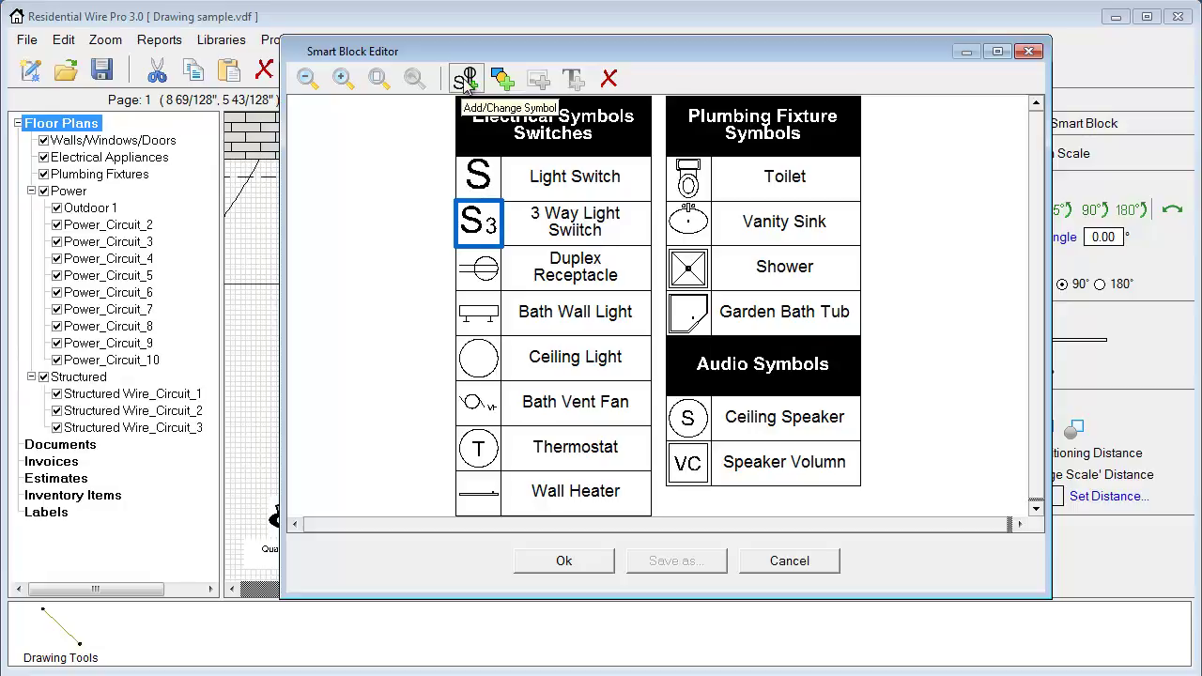
{"action": "left_click", "coordinate": [466, 80]}
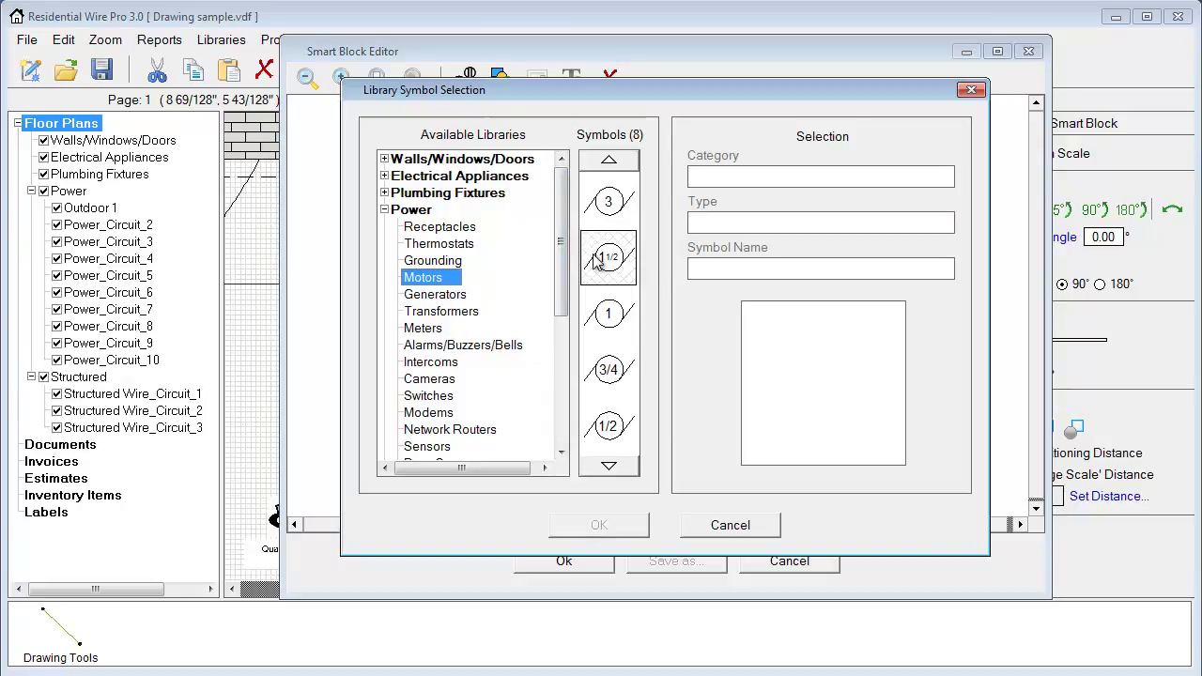
{"action": "left_click", "coordinate": [608, 319]}
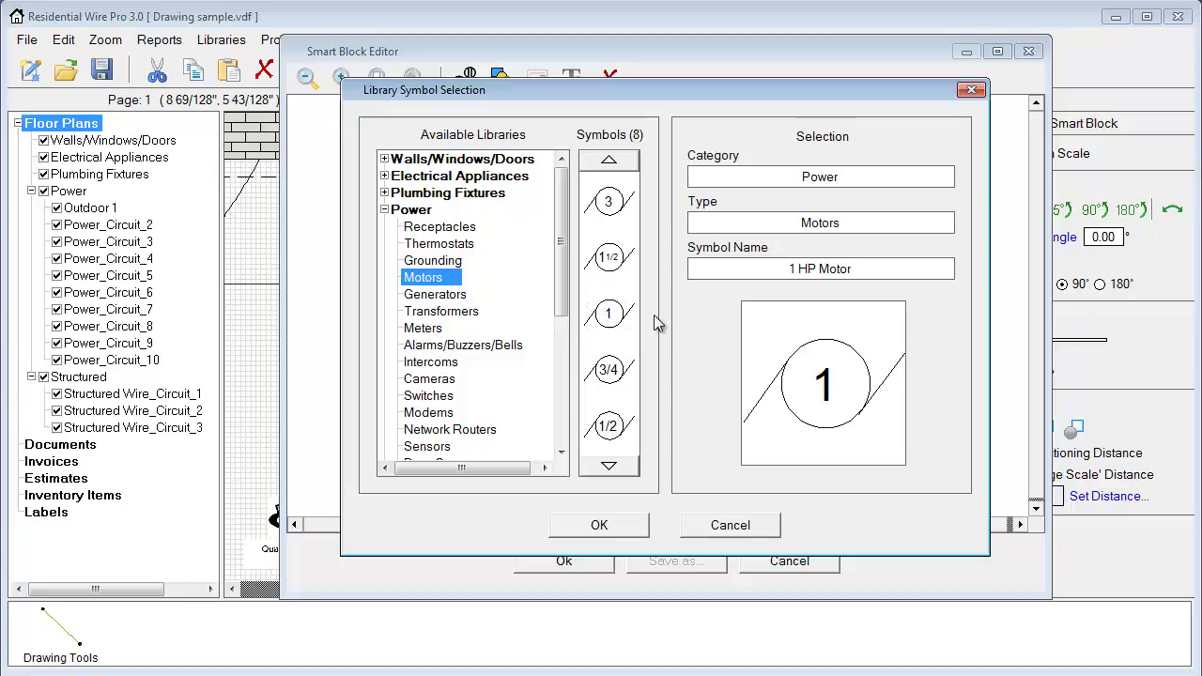
{"action": "left_click", "coordinate": [618, 528]}
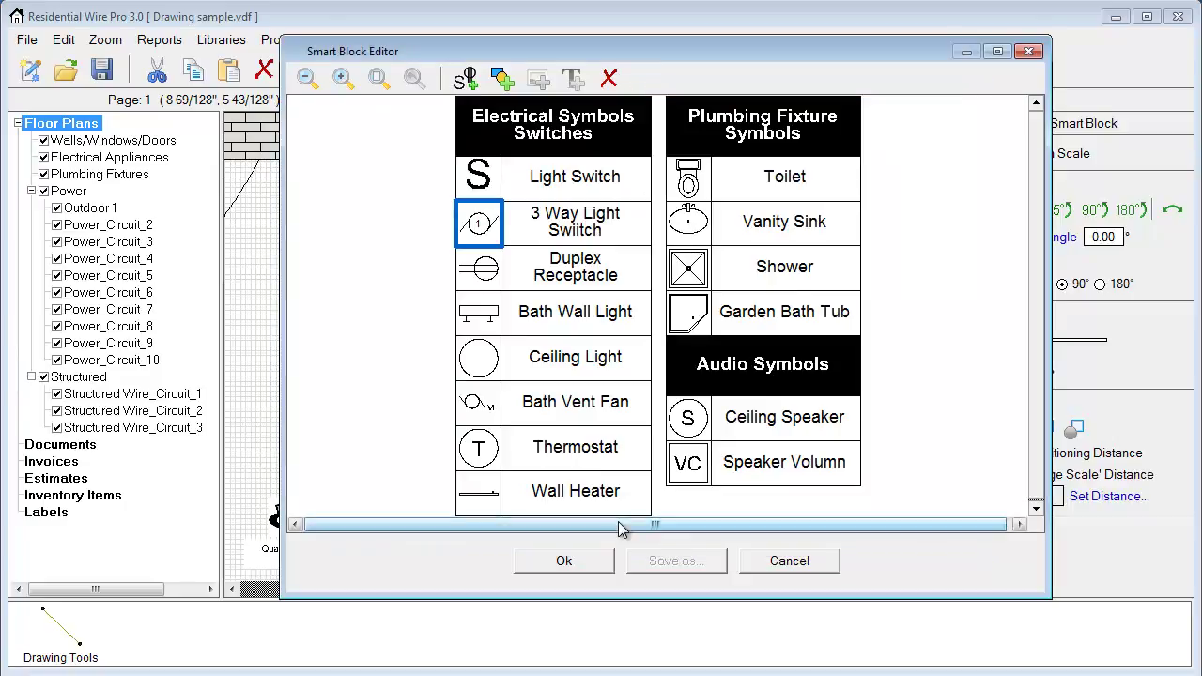
Relabel that row from 3 Way Light Switch to 1HP Motor.
{"action": "double_click", "coordinate": [578, 221]}
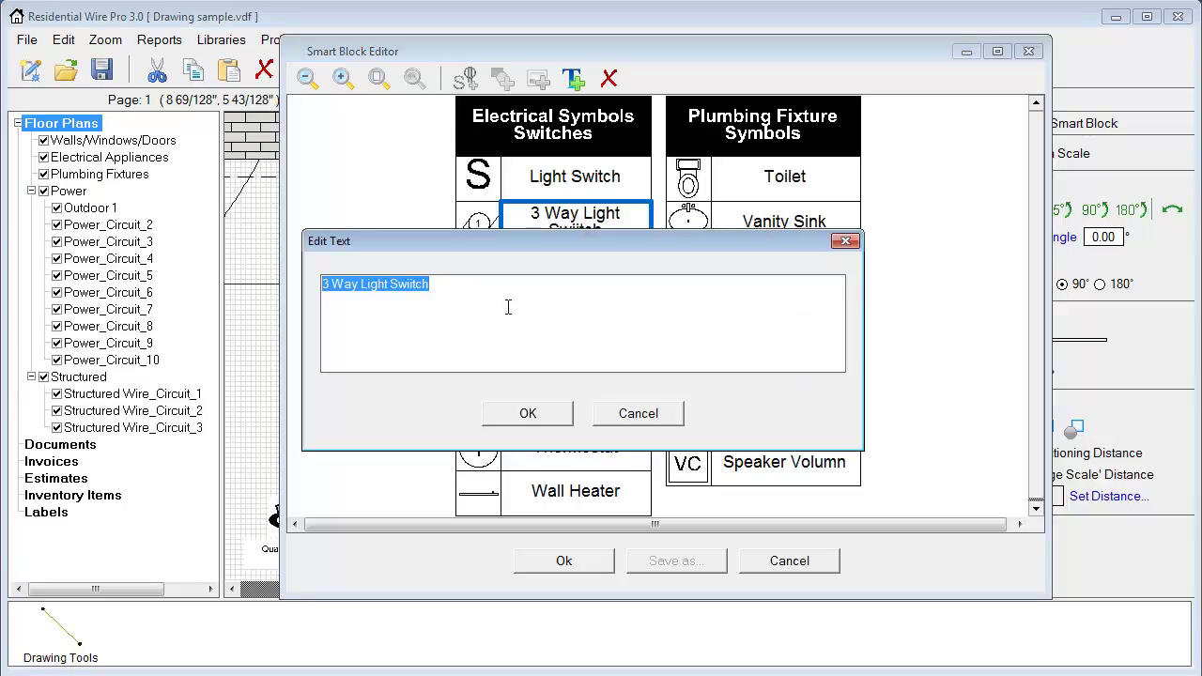
{"action": "type", "text": "1HP M"}
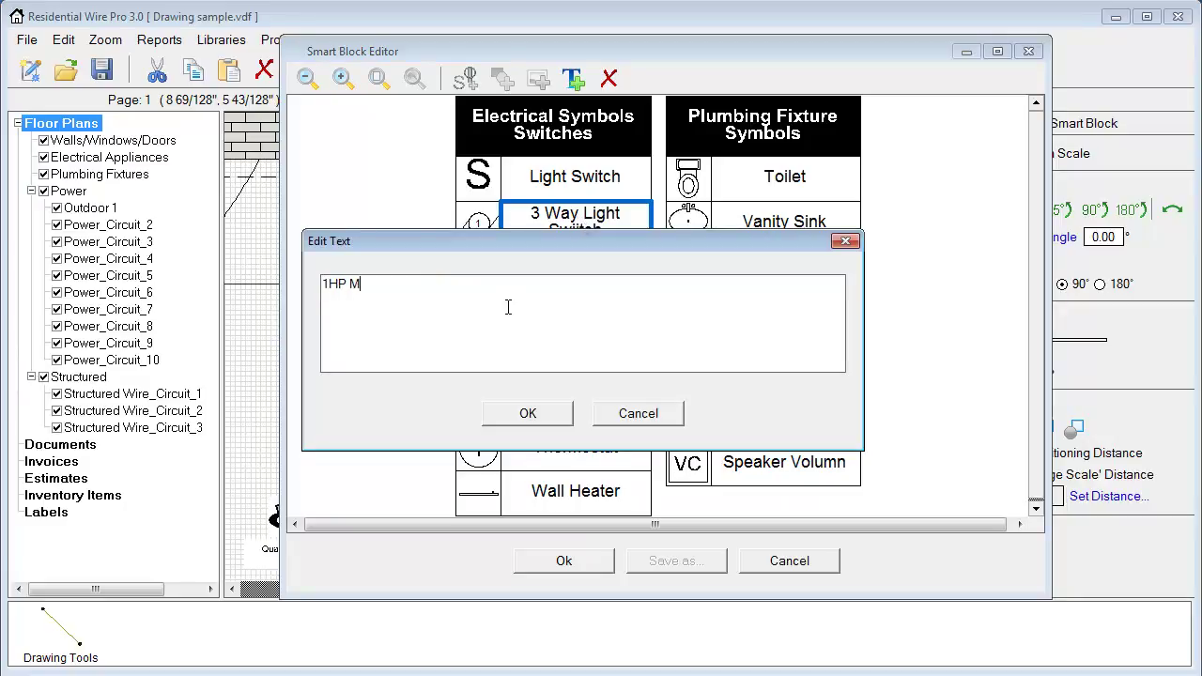
{"action": "left_click", "coordinate": [528, 415]}
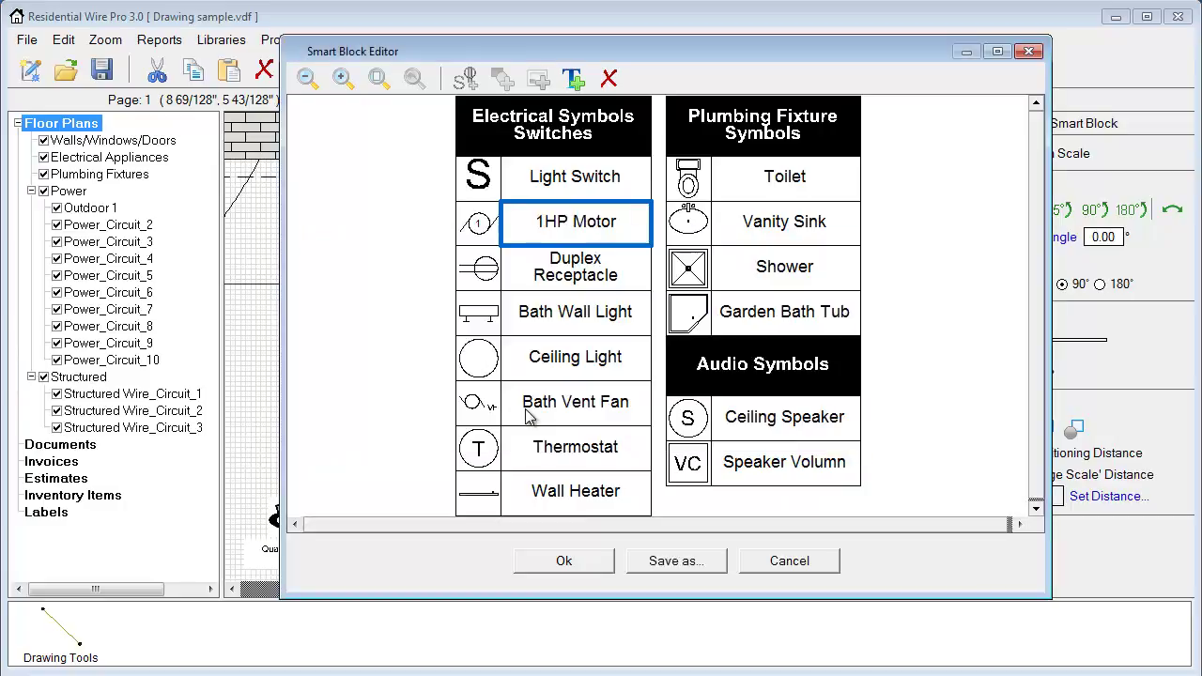
{"action": "left_click", "coordinate": [560, 285]}
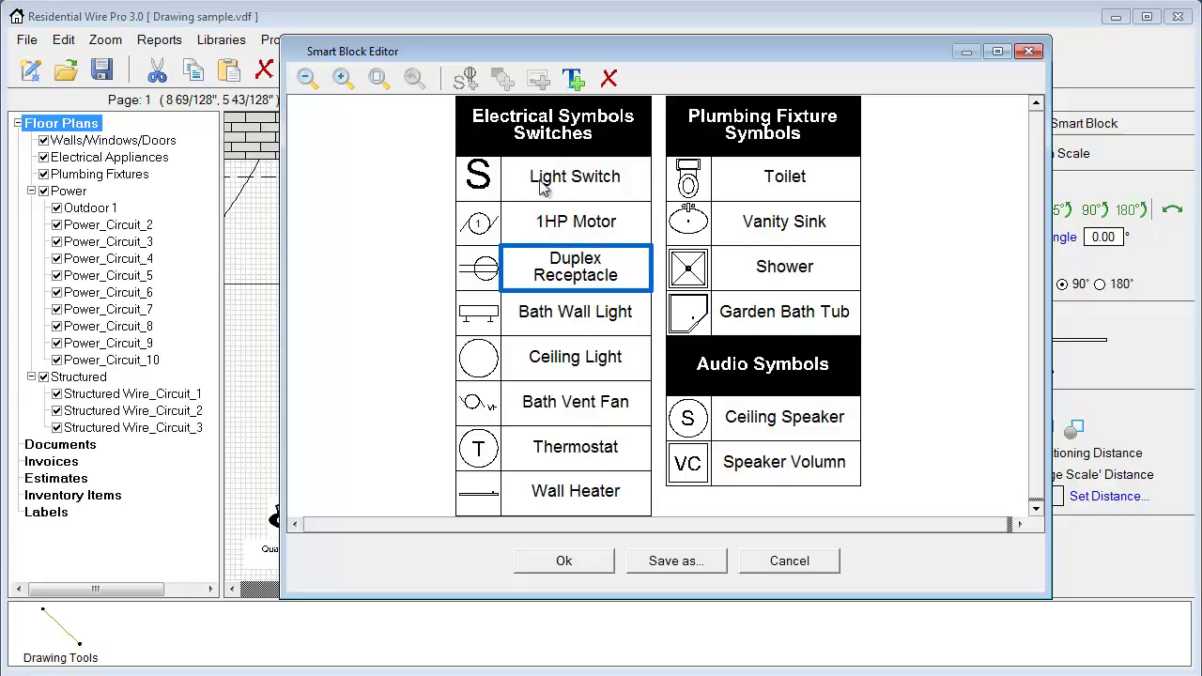
Change the legend heading from Electrical Symbols Switches to New Title.
{"action": "double_click", "coordinate": [556, 138]}
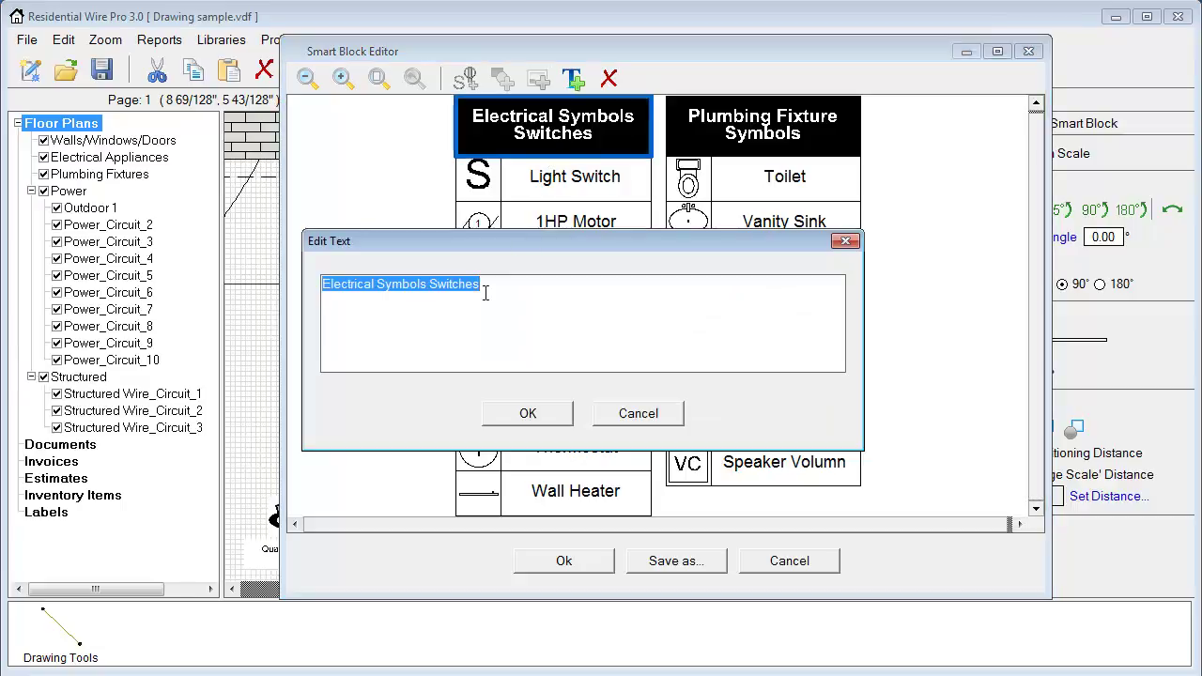
{"action": "type", "text": "New Title"}
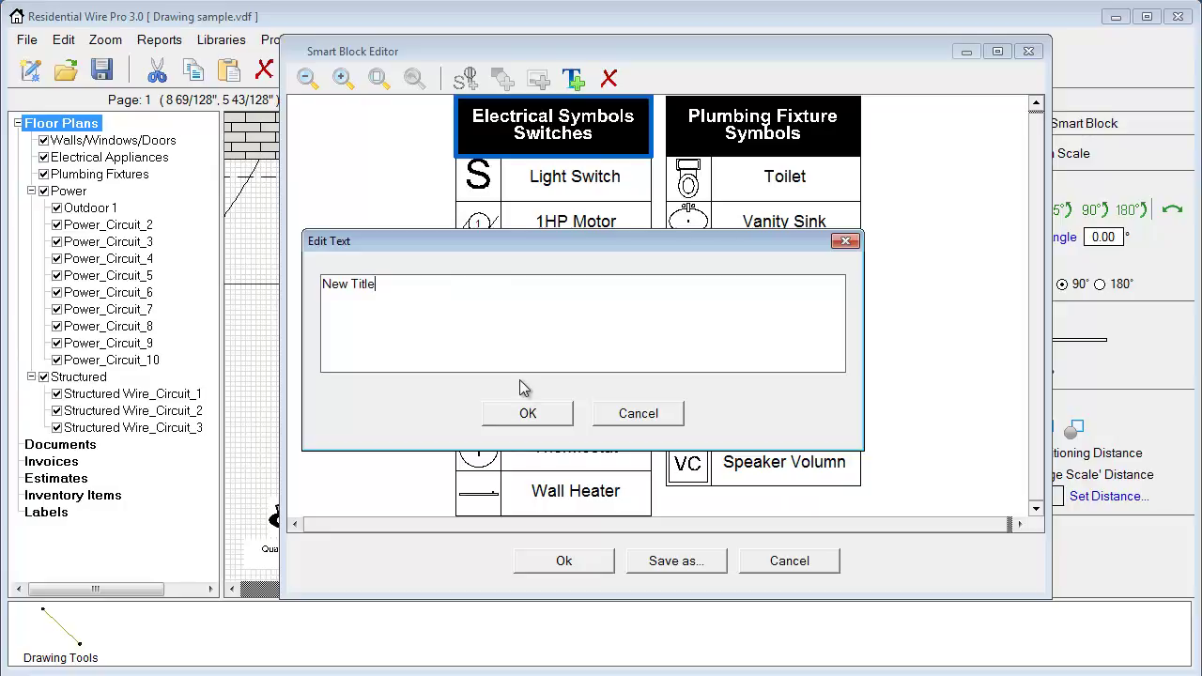
{"action": "left_click", "coordinate": [528, 412]}
{"action": "left_click", "coordinate": [522, 277]}
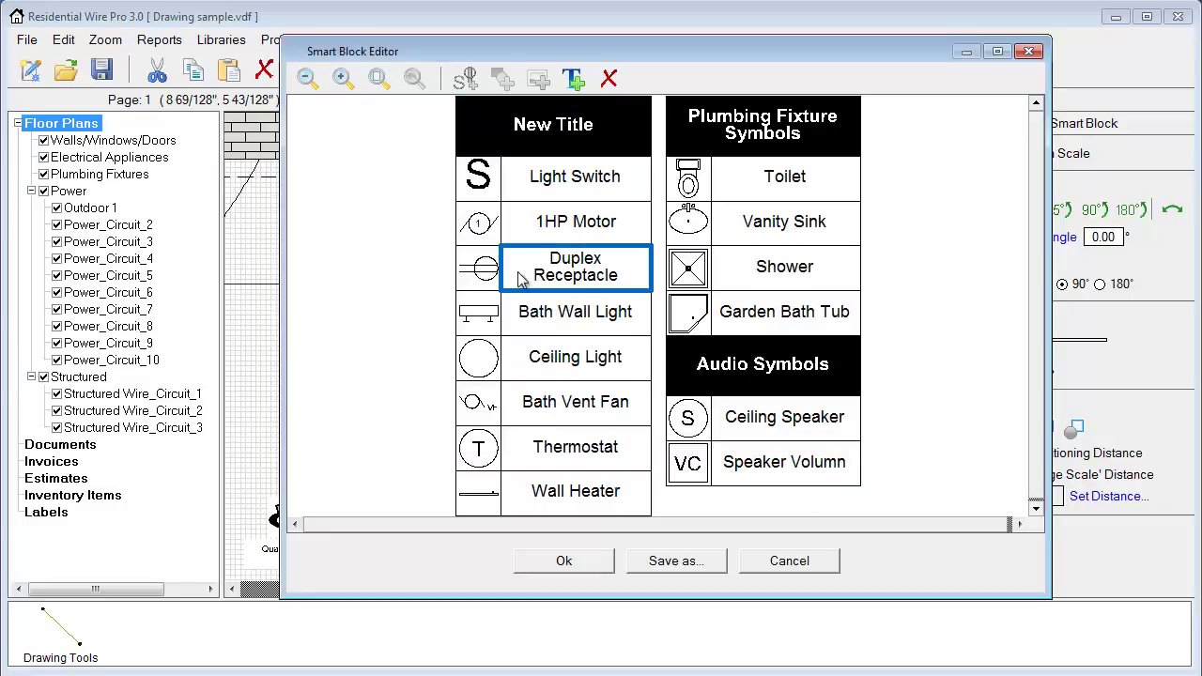
{"action": "left_click", "coordinate": [483, 319]}
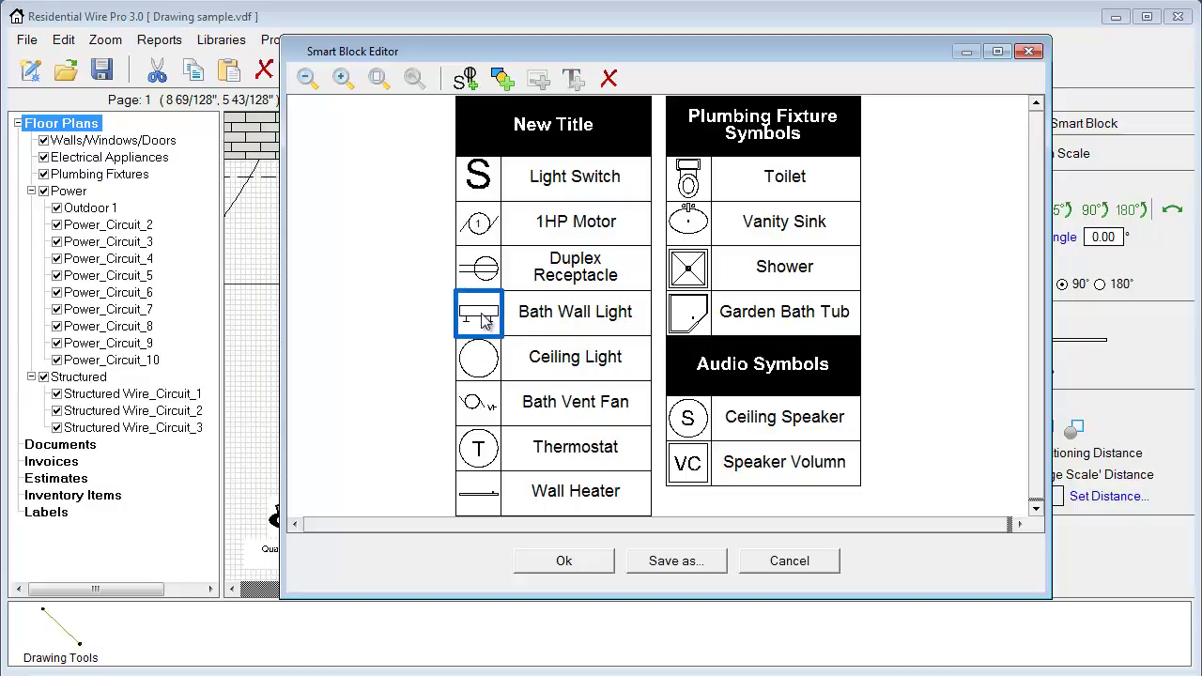
Replace the Bath Wall Light symbol with the Chair 2 graphic from Furniture.
{"action": "left_click", "coordinate": [503, 79]}
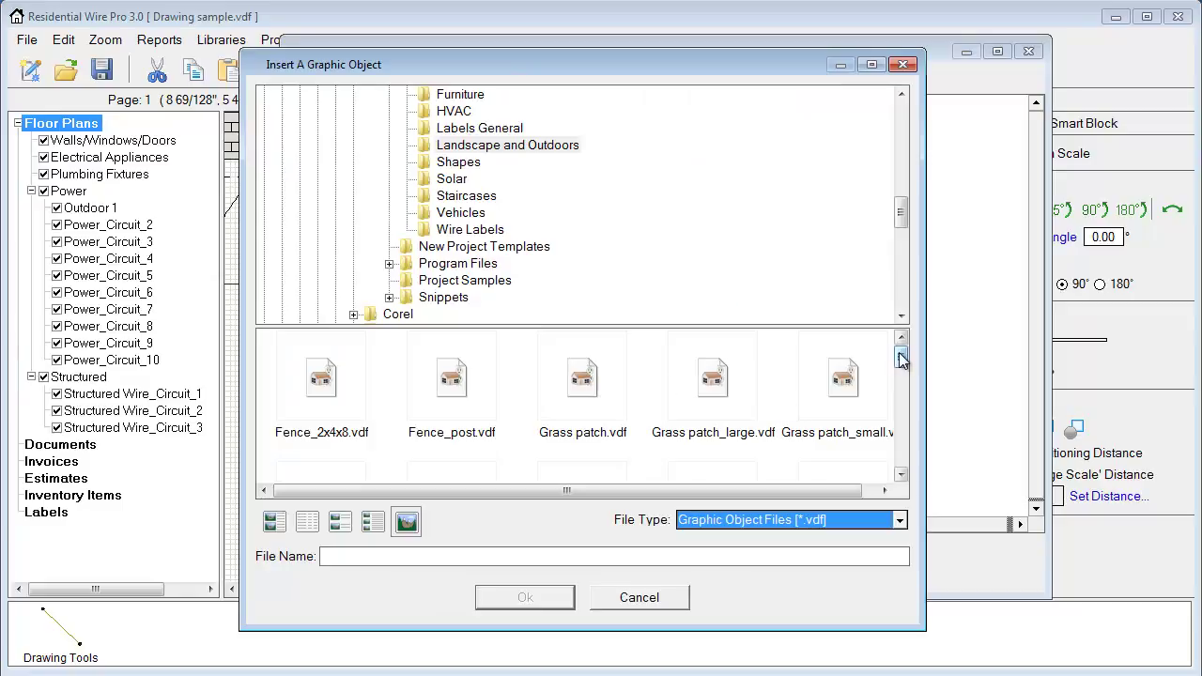
{"action": "left_click", "coordinate": [460, 96]}
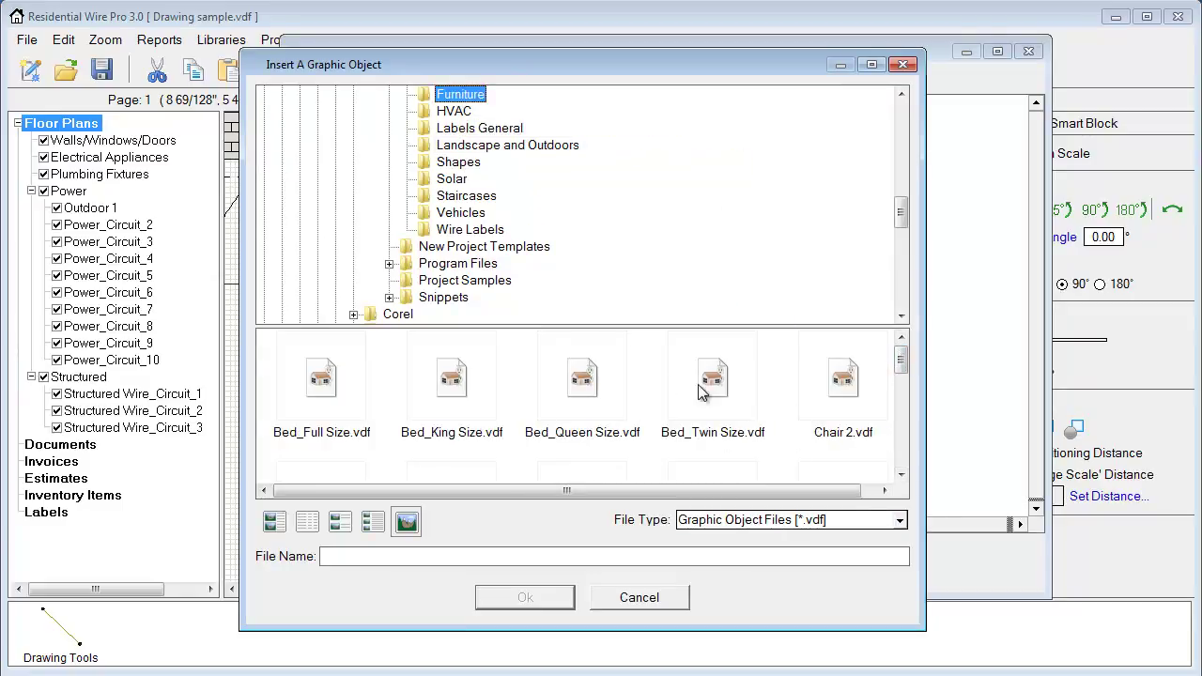
{"action": "left_click", "coordinate": [826, 387]}
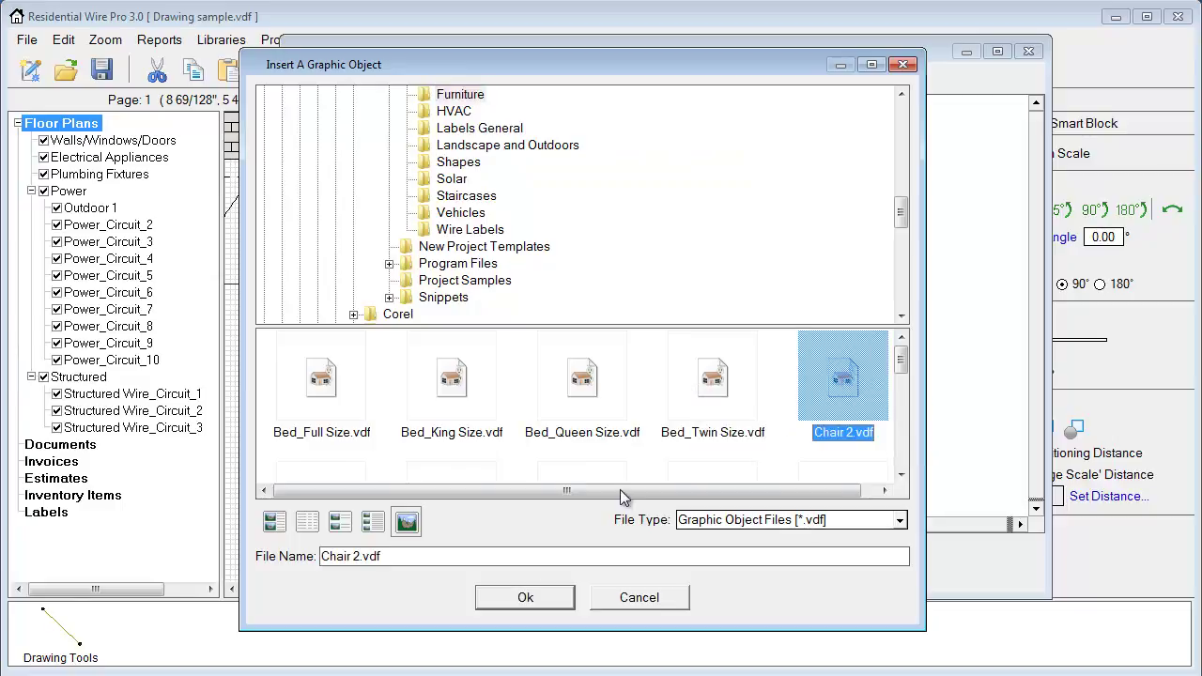
{"action": "left_click", "coordinate": [528, 601]}
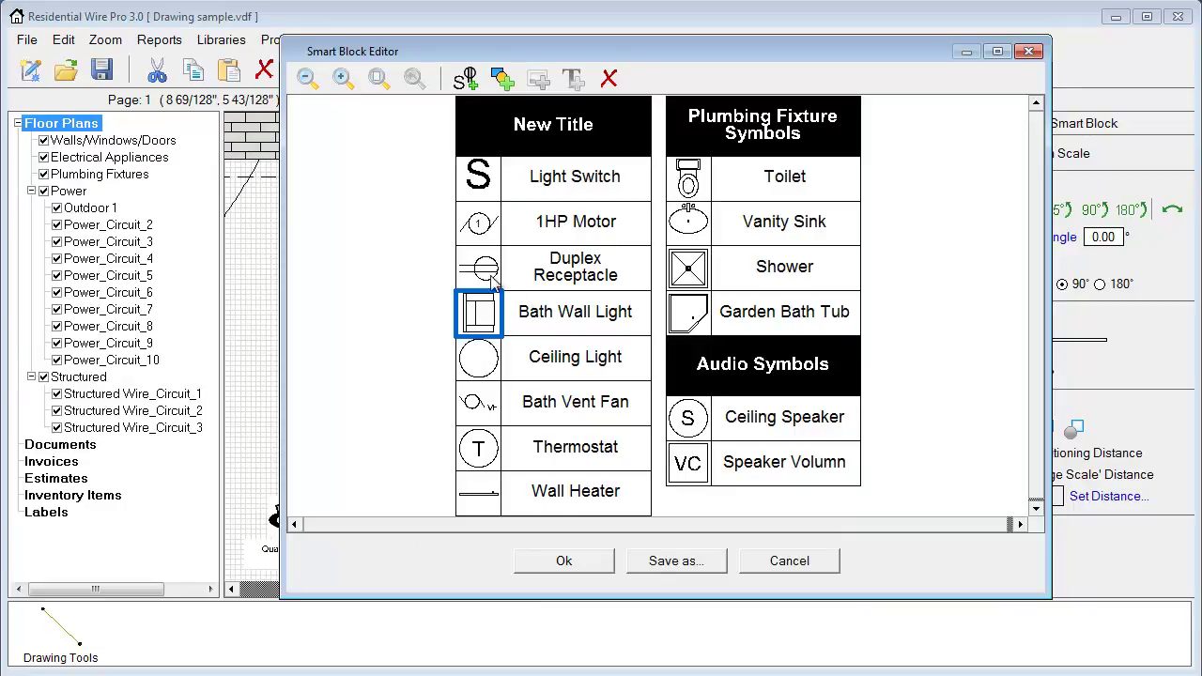
Relabel the row Chair and apply the edited legend to the plan.
{"action": "double_click", "coordinate": [532, 315]}
{"action": "type", "text": "Chair"}
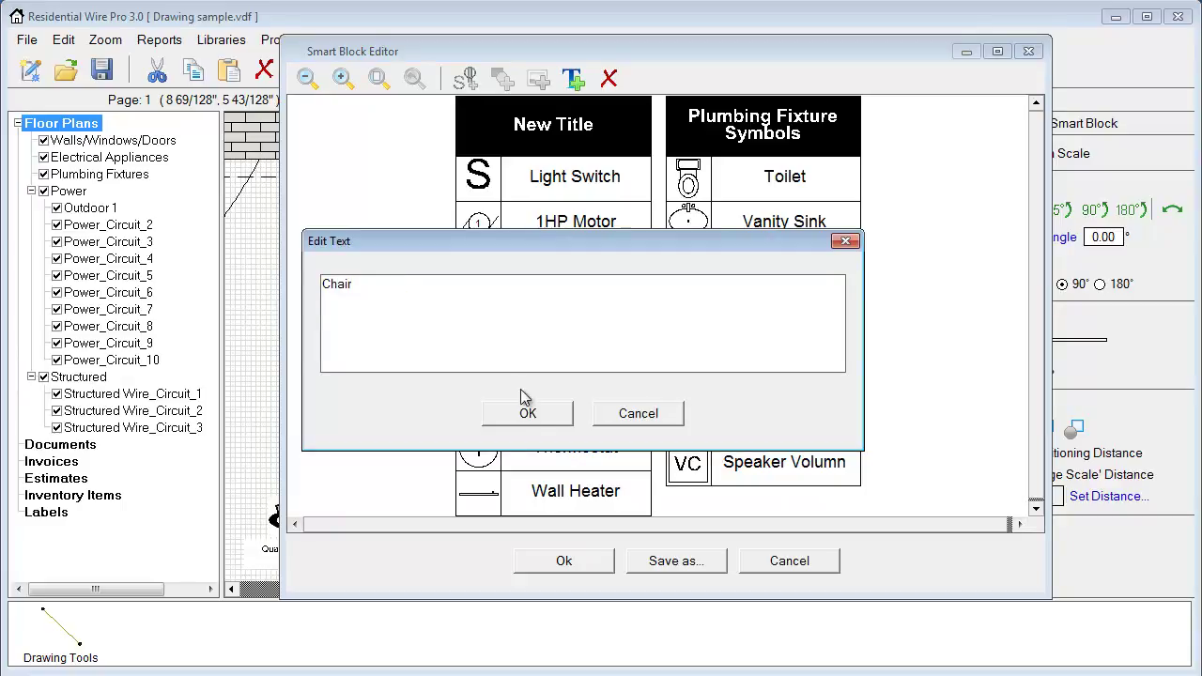
{"action": "left_click", "coordinate": [530, 417]}
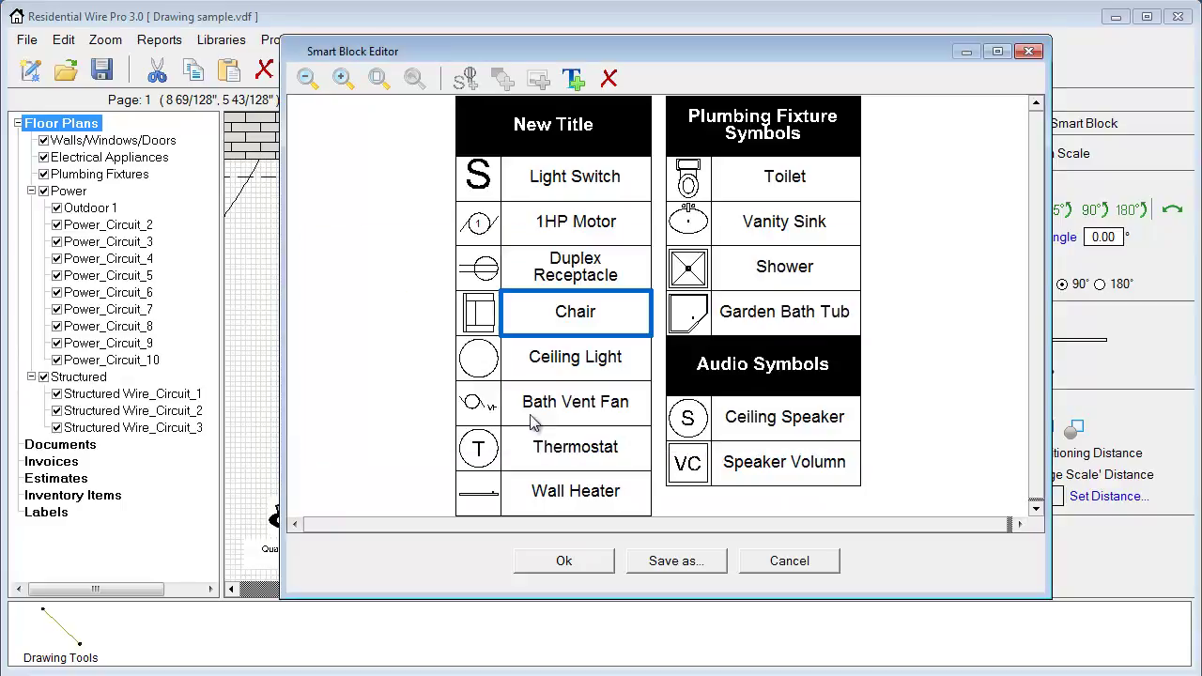
{"action": "left_click", "coordinate": [560, 561]}
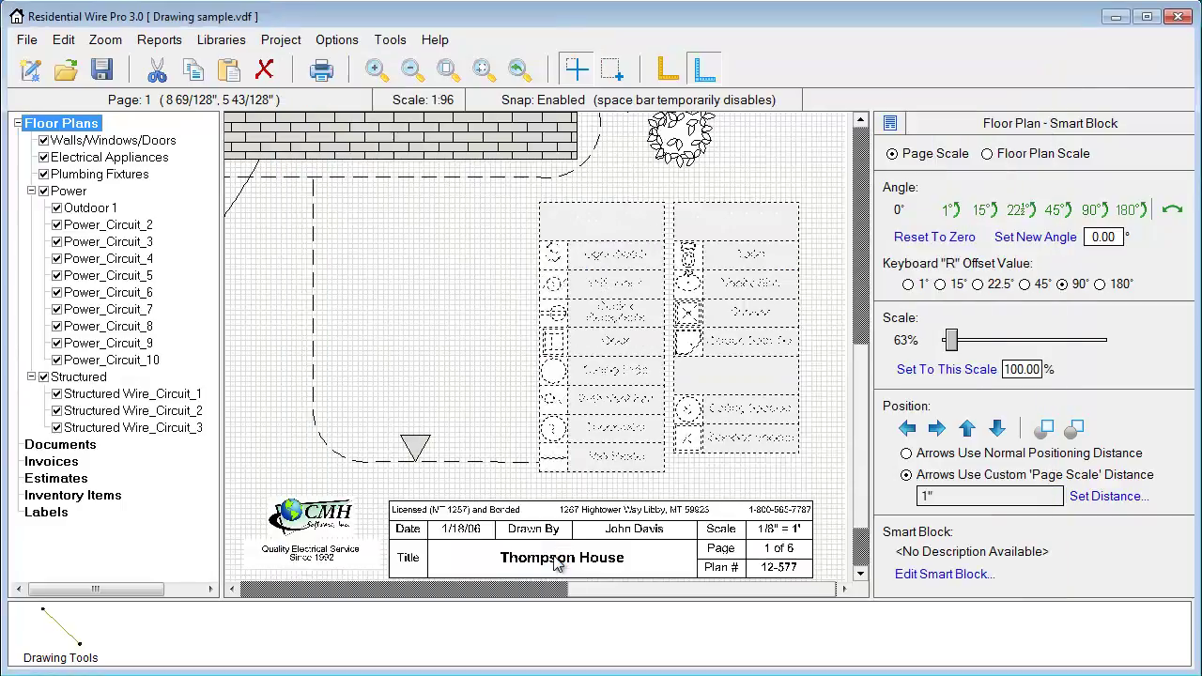